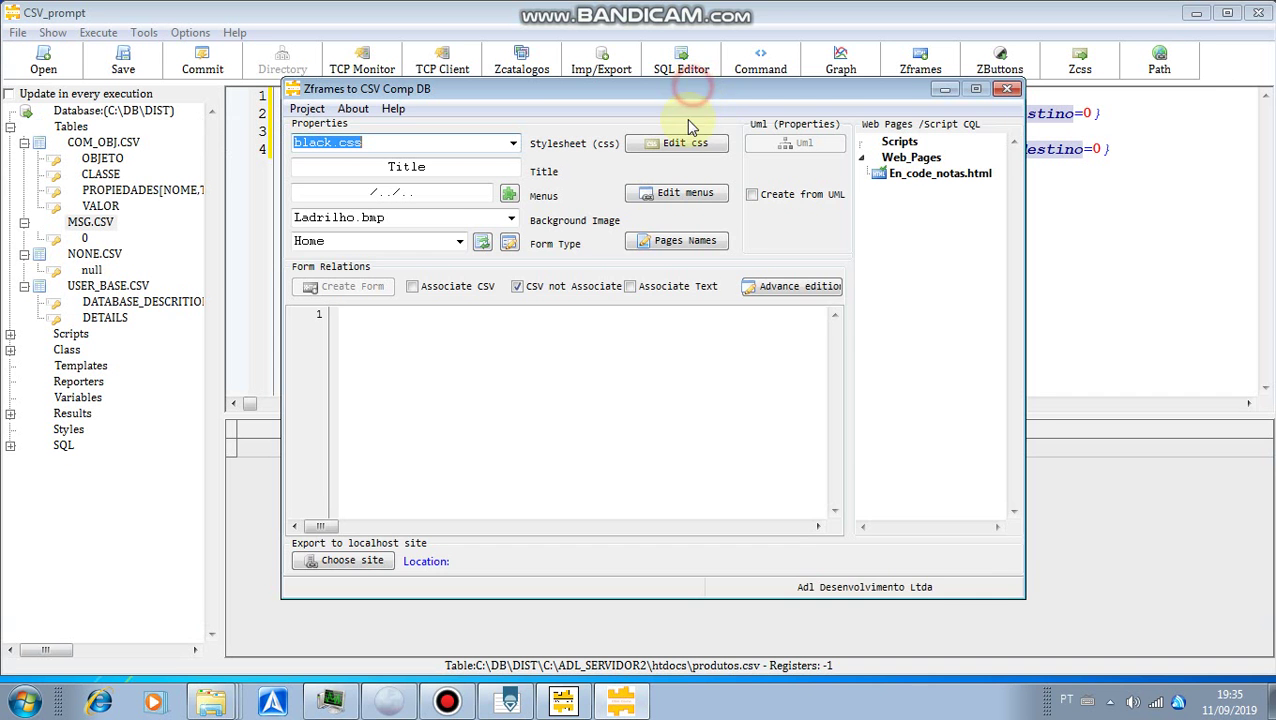
Step: Reposition the Zframes window near the middle of the screen and minimize the CSV_prompt main window
left_click_drag(697, 94, 669, 138)
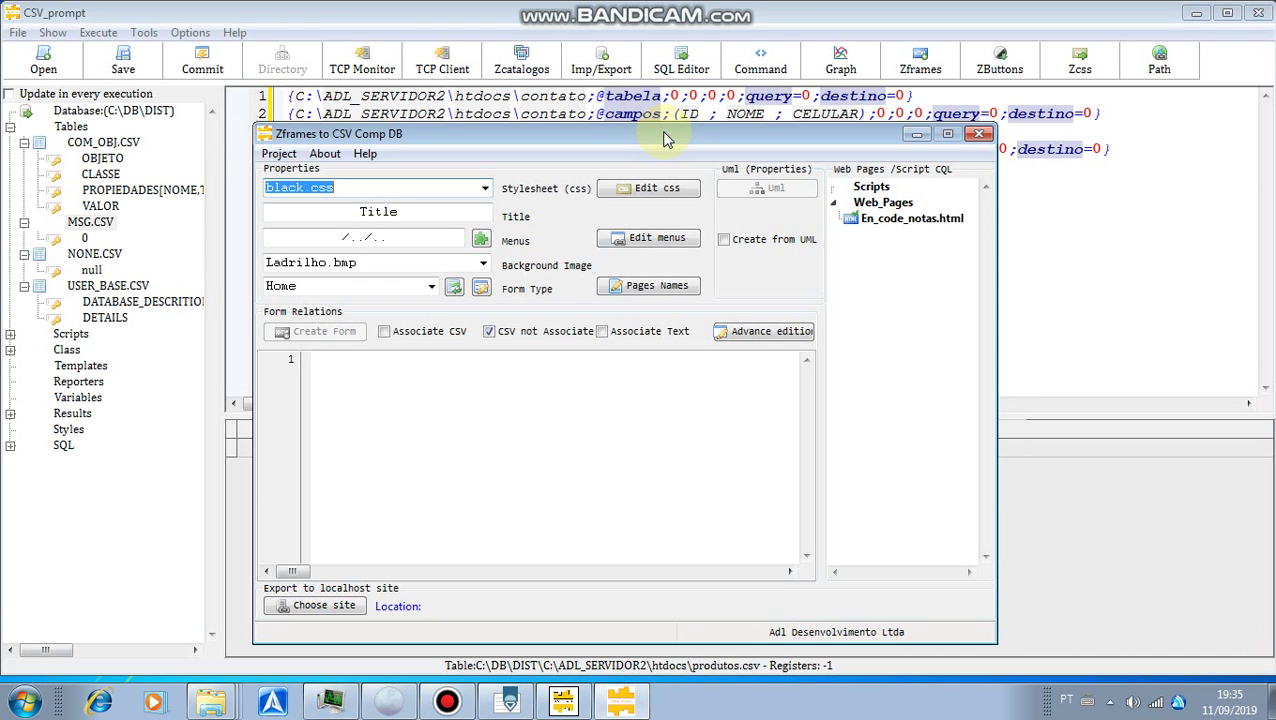
left_click_drag(657, 141, 685, 133)
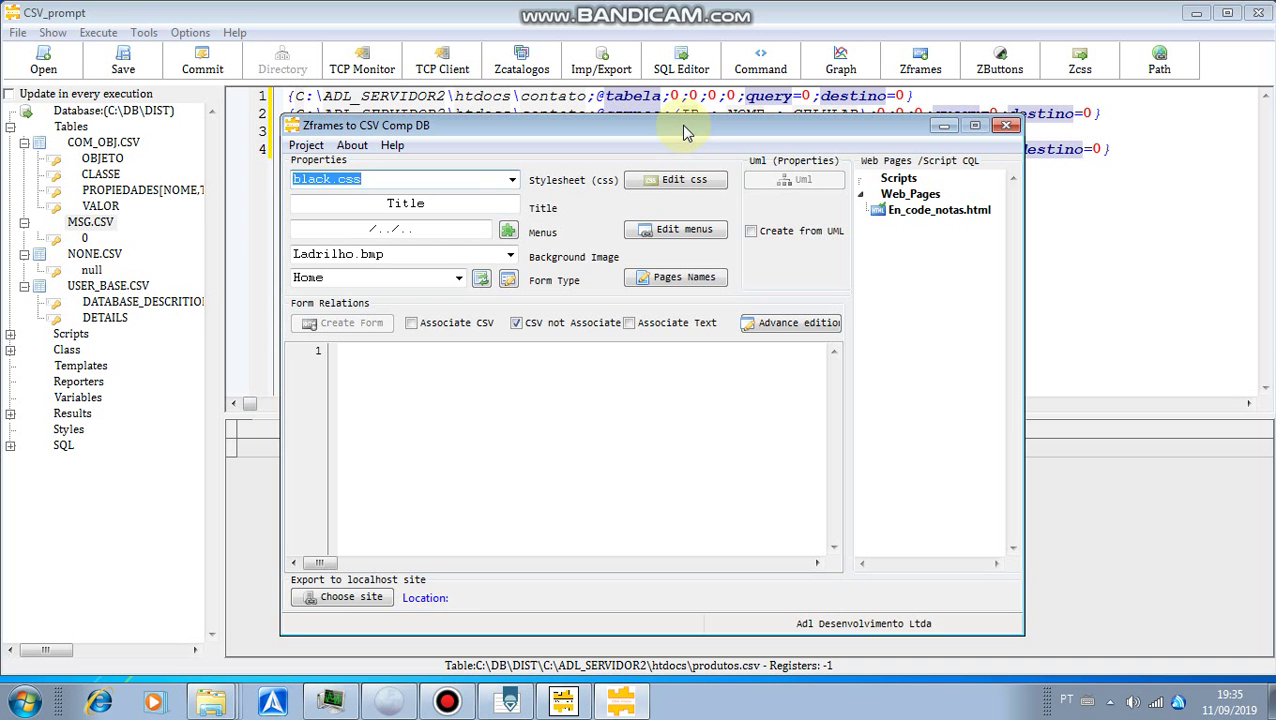
left_click_drag(671, 132, 679, 122)
left_click(1198, 18)
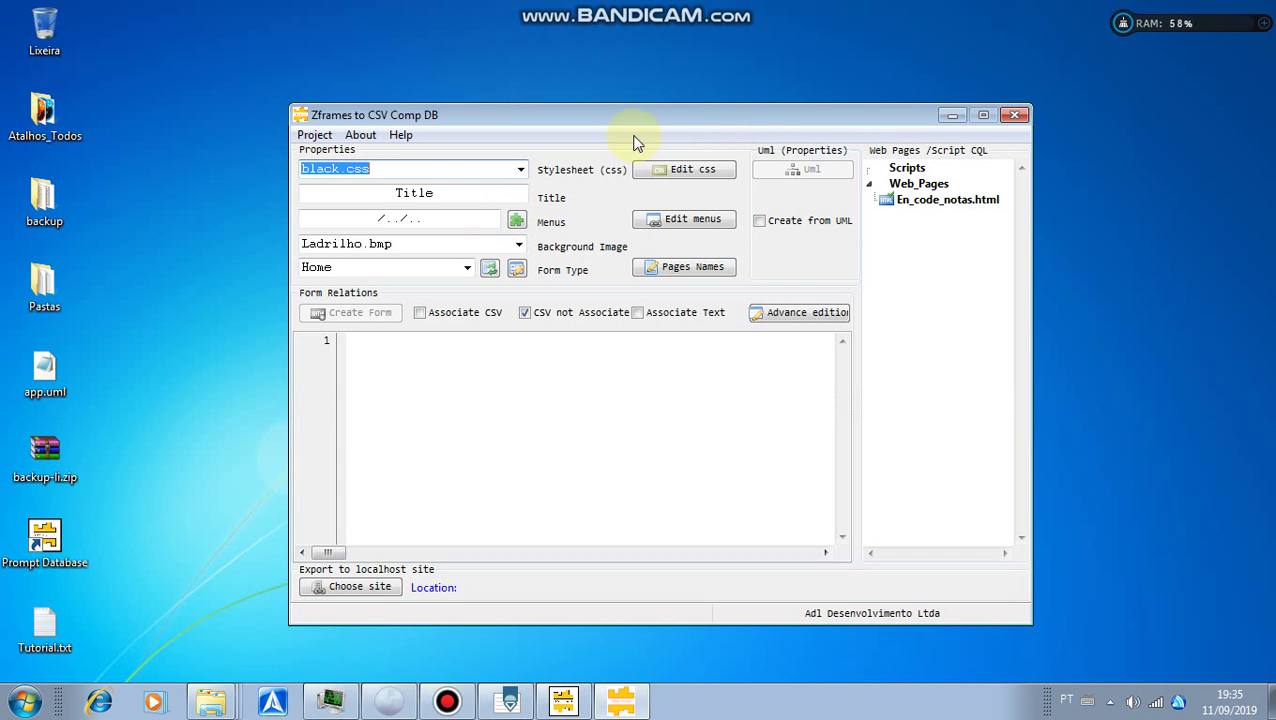
Step: Enable form creation from UML and open the UML editor, moving its window higher on the screen
left_click(763, 222)
left_click(818, 170)
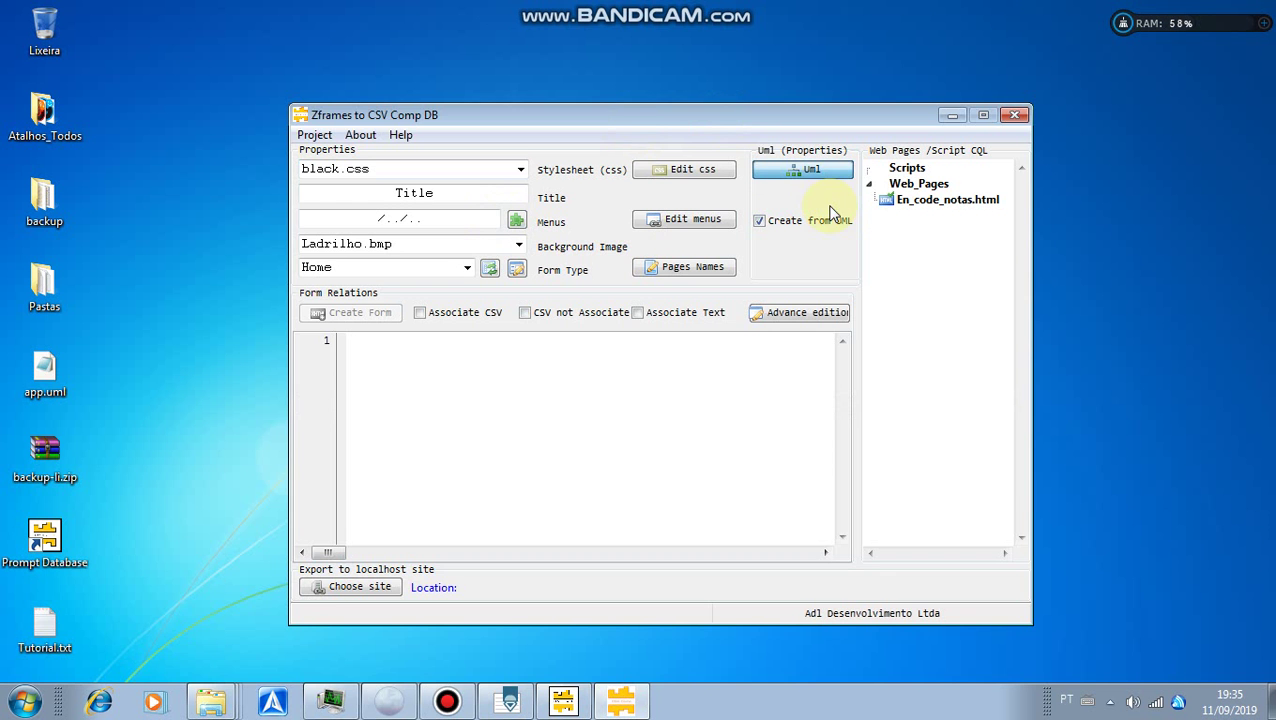
left_click_drag(717, 453, 713, 246)
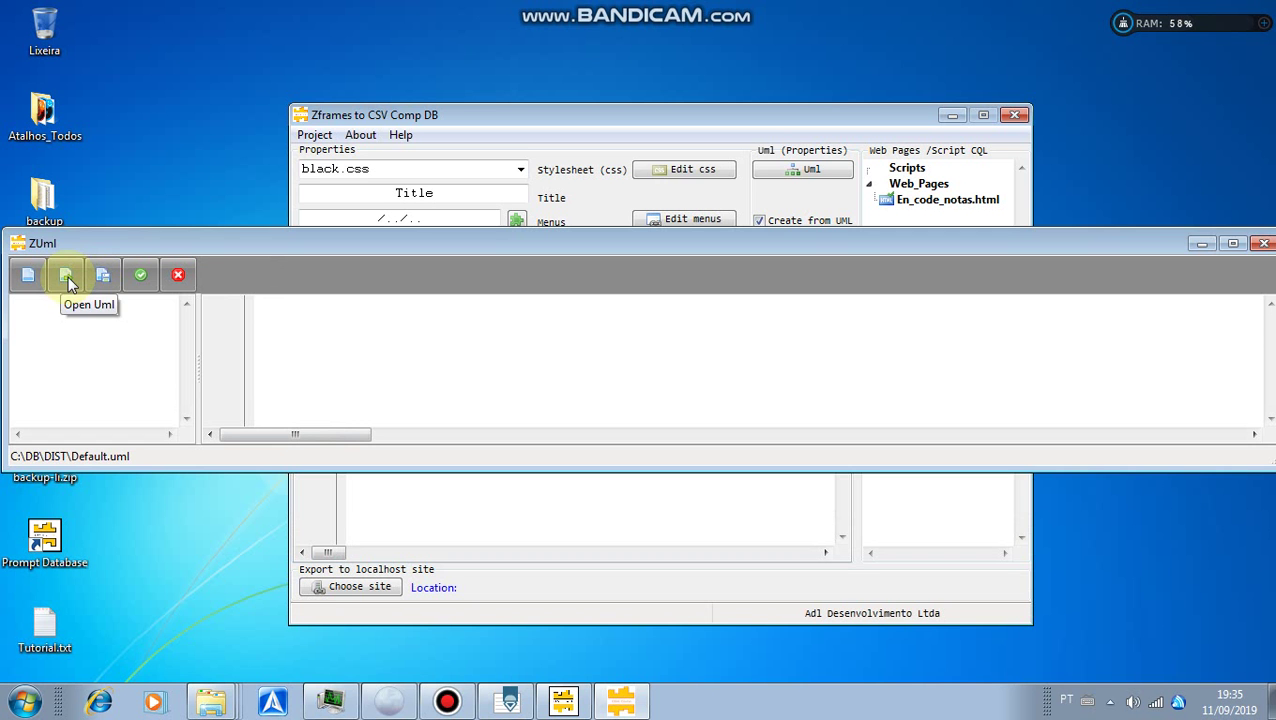
Step: Open the existing file app.uml from the desktop (Área de Trabalho) in the UML editor
left_click(68, 276)
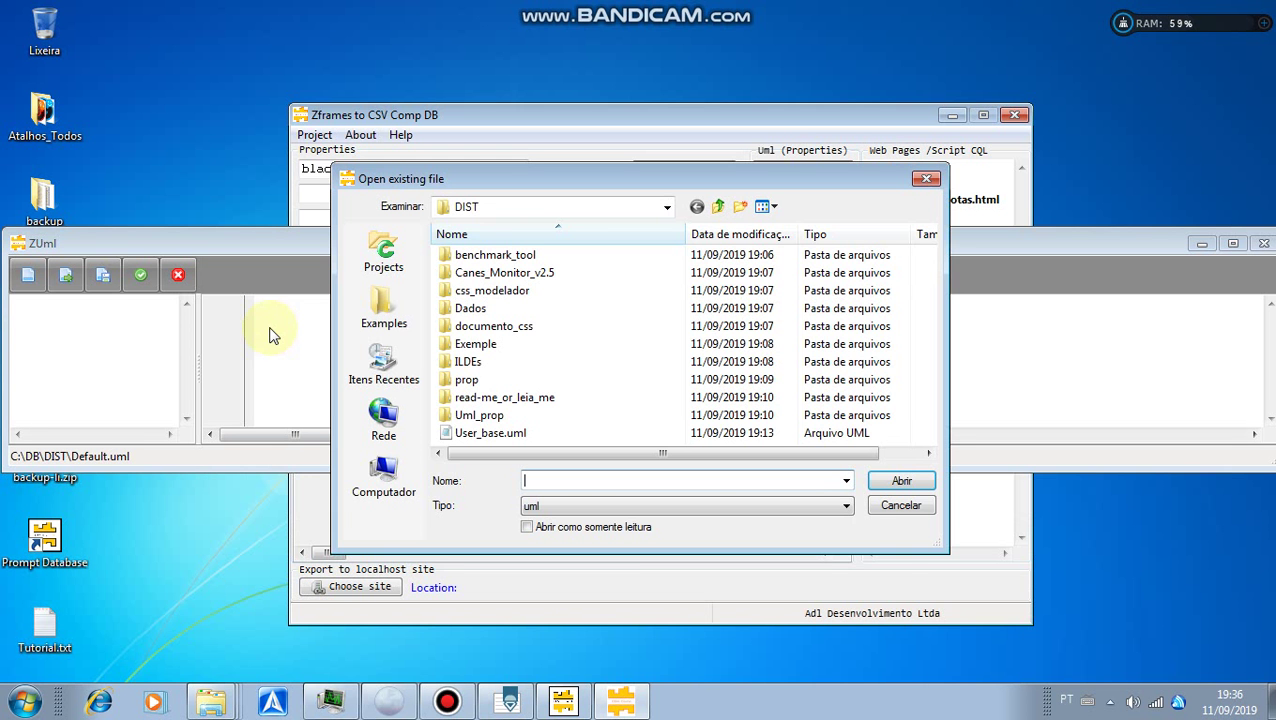
left_click(668, 210)
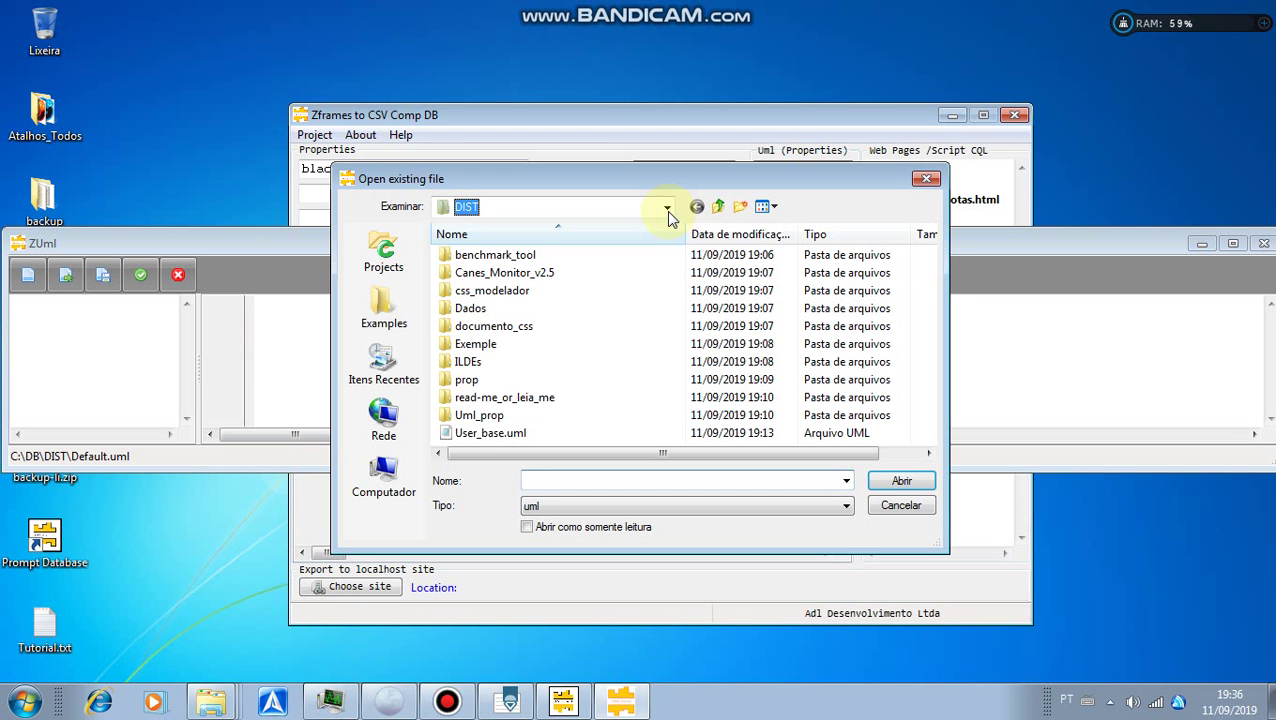
left_click(668, 212)
left_click(560, 240)
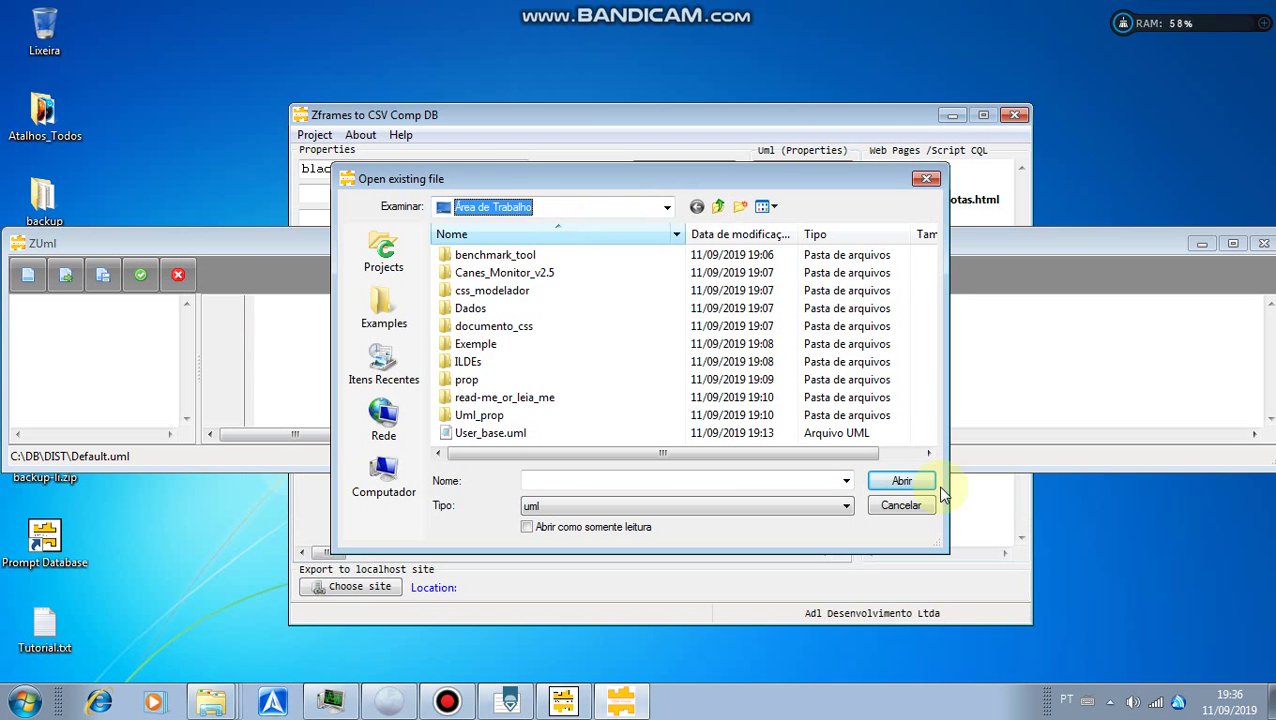
left_click(655, 356)
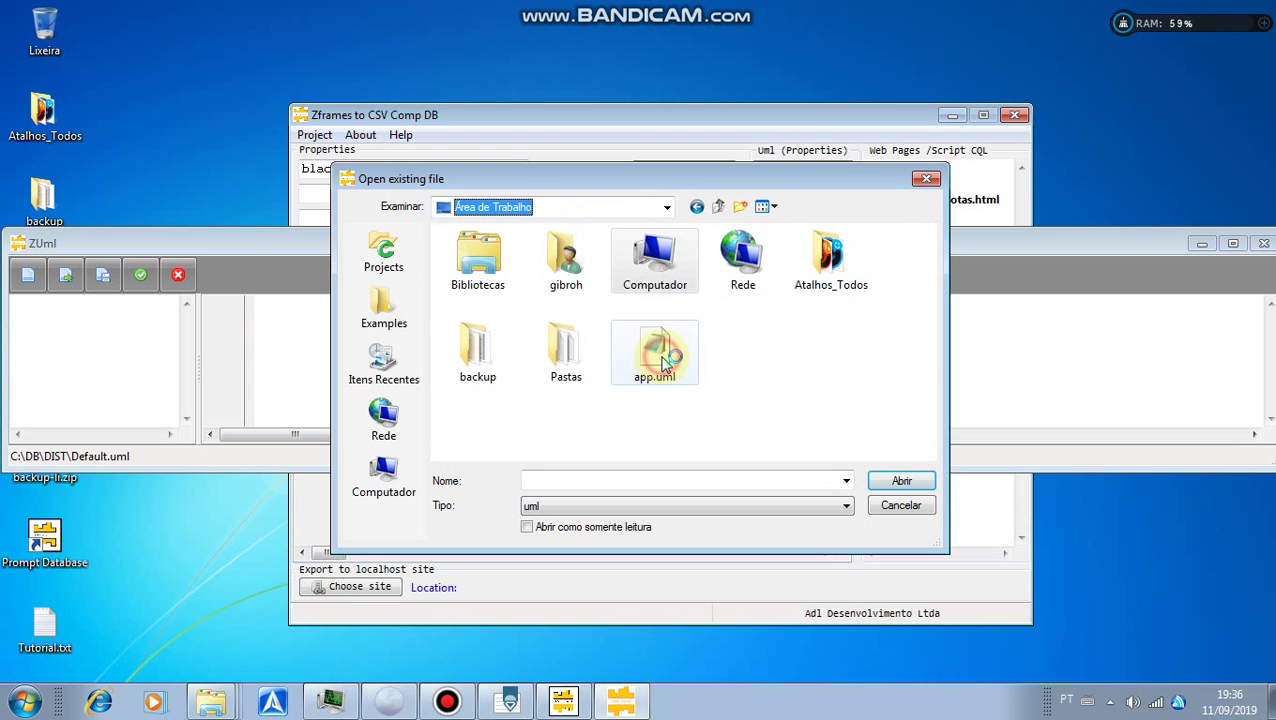
left_click(932, 482)
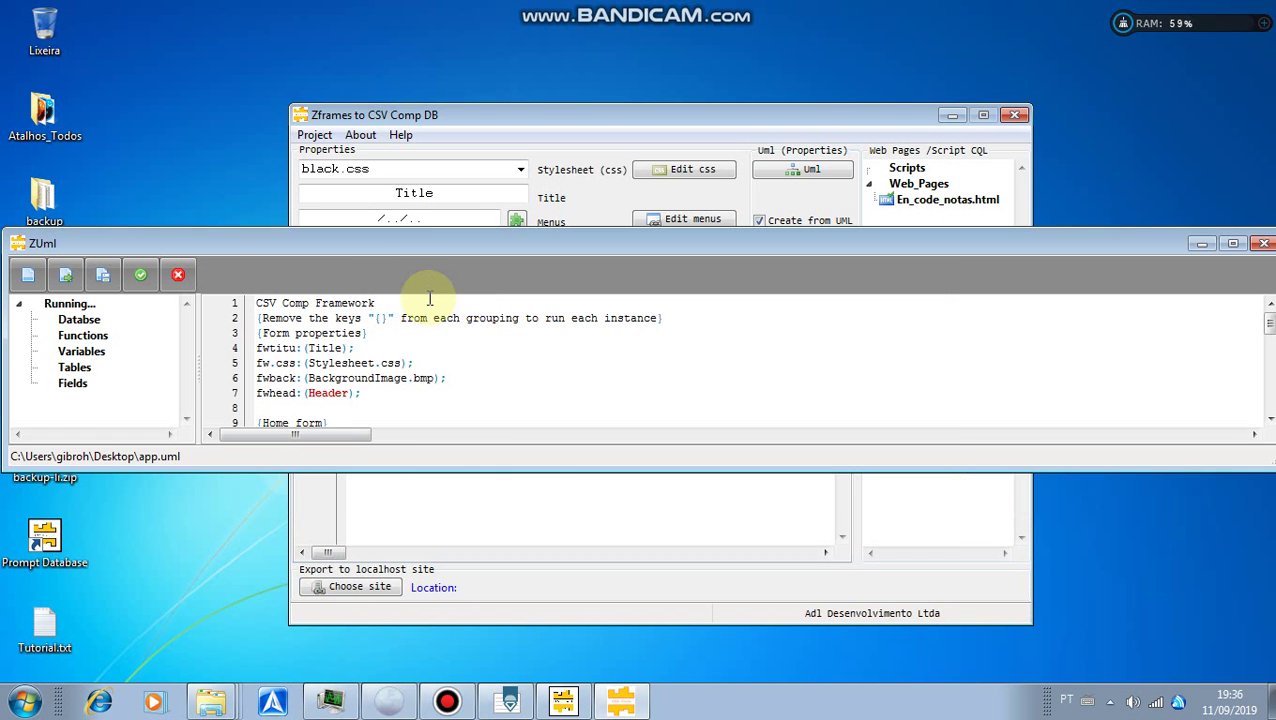
Step: Examine the form properties, home form types and form instances in app.uml against the Zframes fields, and close the UML editor
left_click_drag(373, 241, 421, 445)
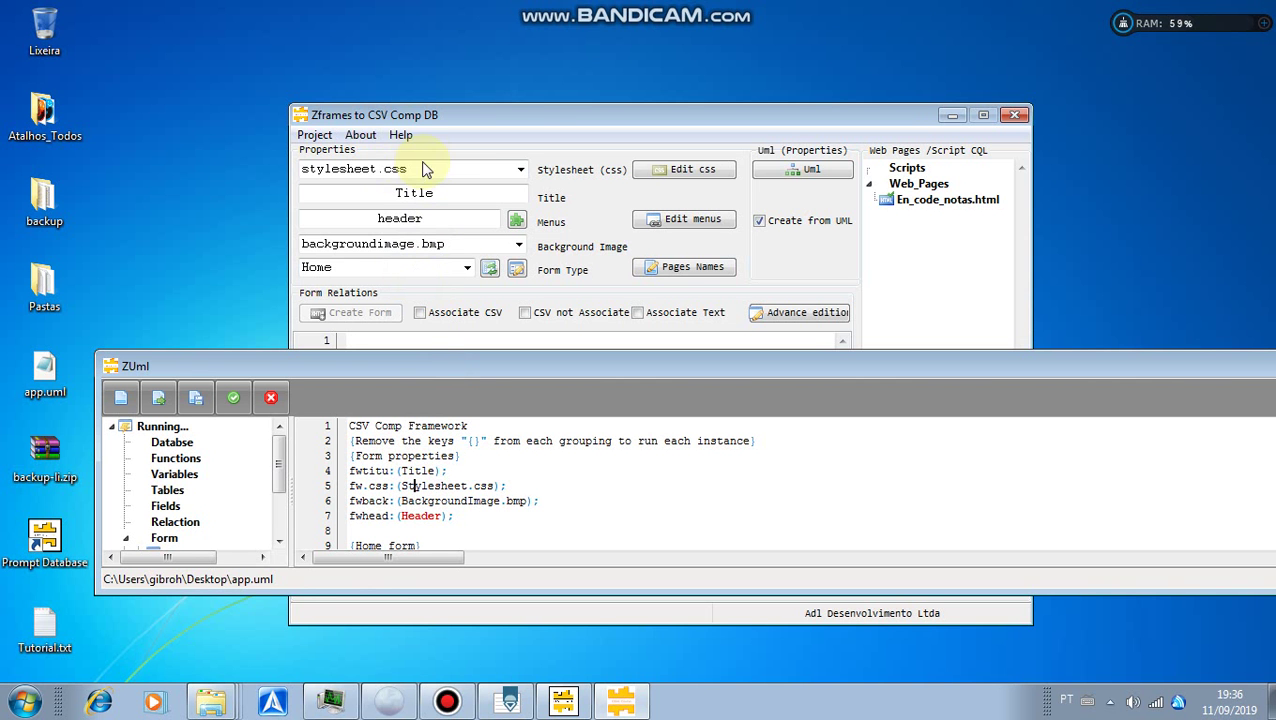
left_click(414, 485)
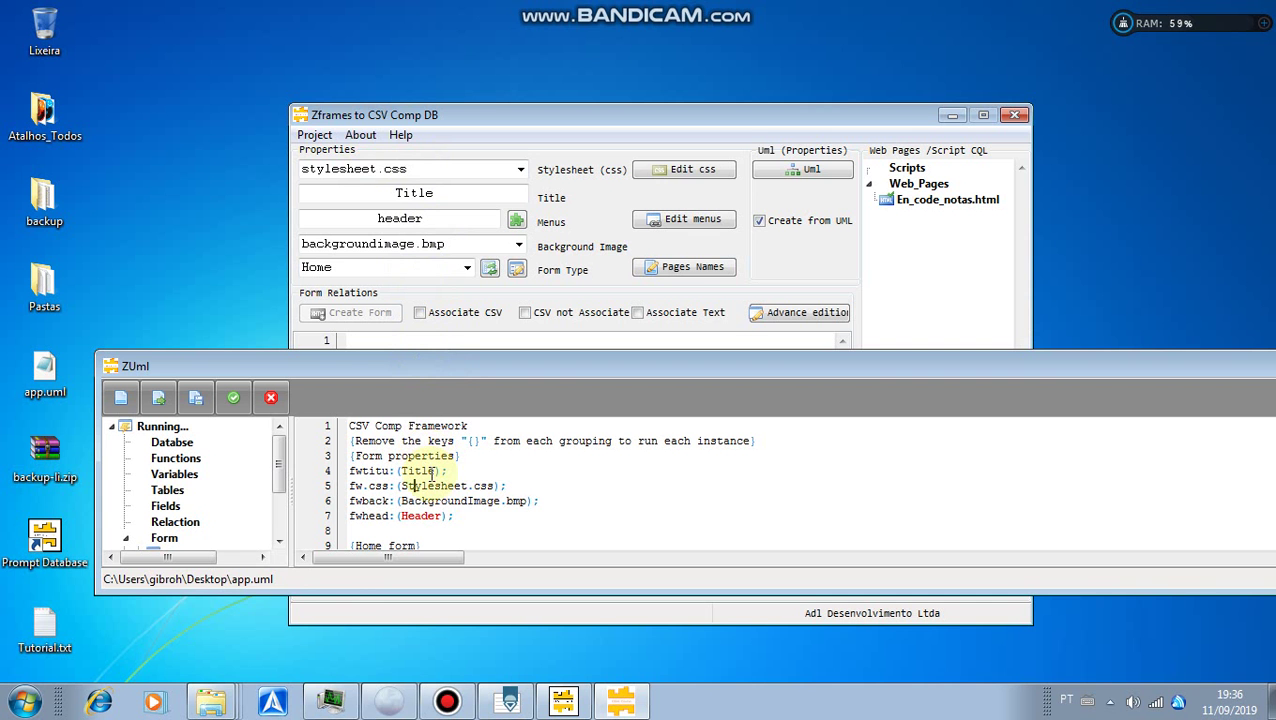
left_click(468, 500)
left_click(421, 530)
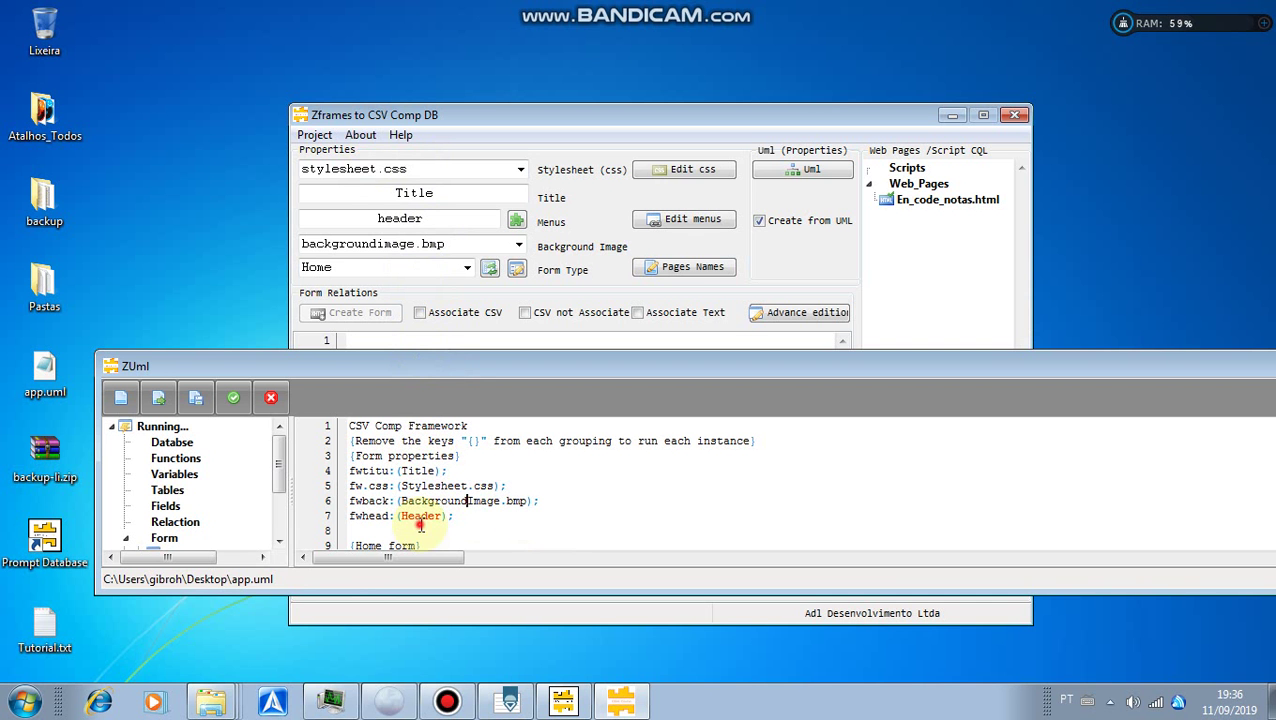
scroll(473, 509, "down", 2)
scroll(473, 509, "down", 2)
scroll(473, 509, "up", 1)
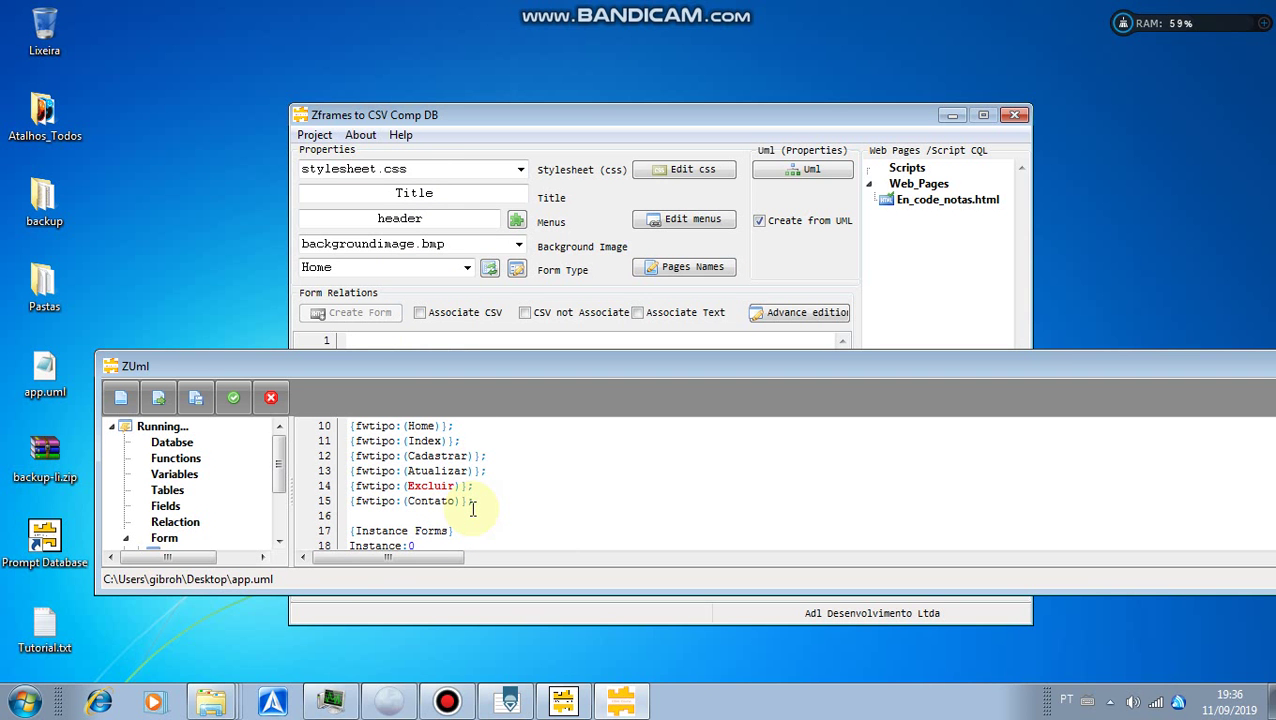
scroll(473, 509, "down", 5)
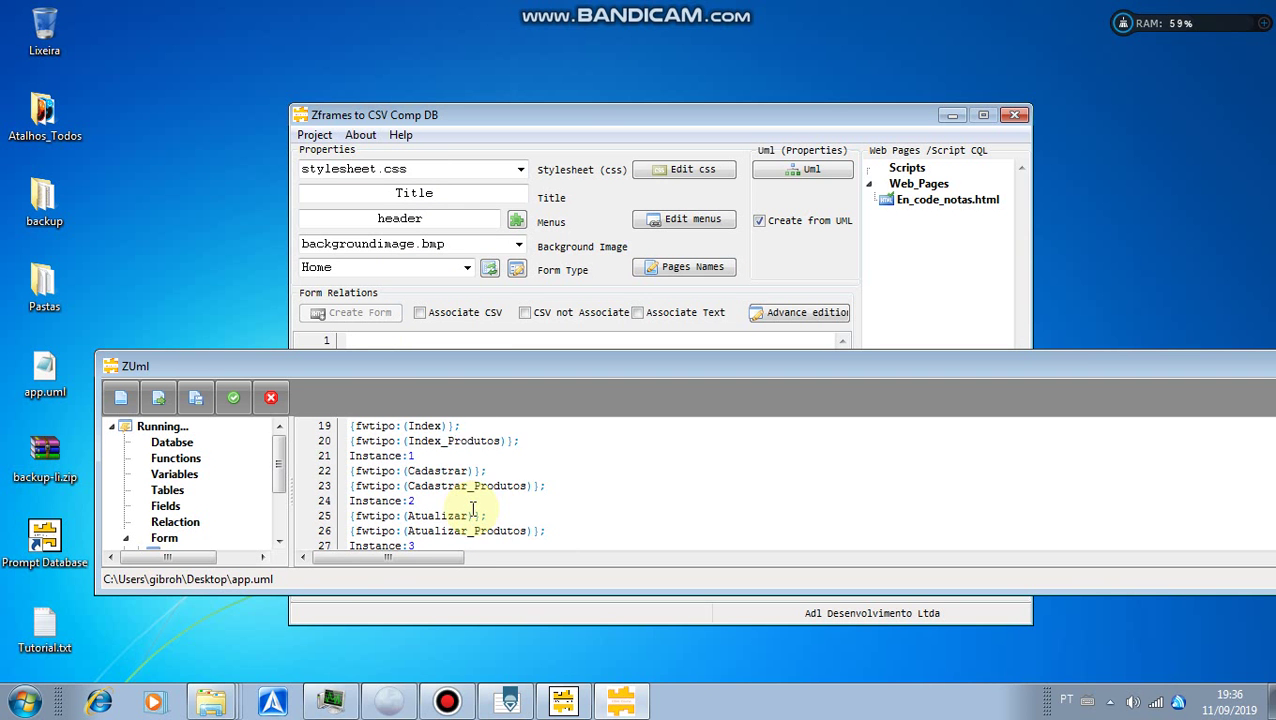
scroll(473, 509, "down", 1)
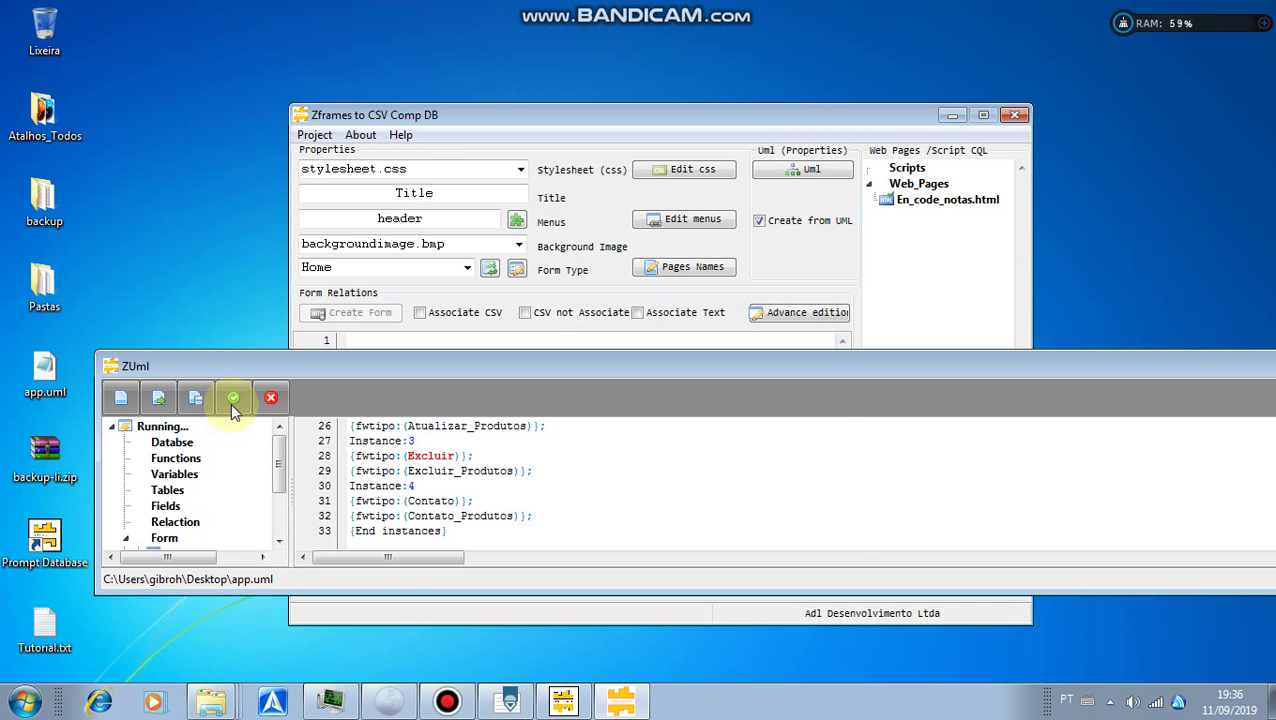
left_click(270, 397)
Step: Check the available form types and the page names list in Zframes
left_click(470, 268)
left_click(470, 268)
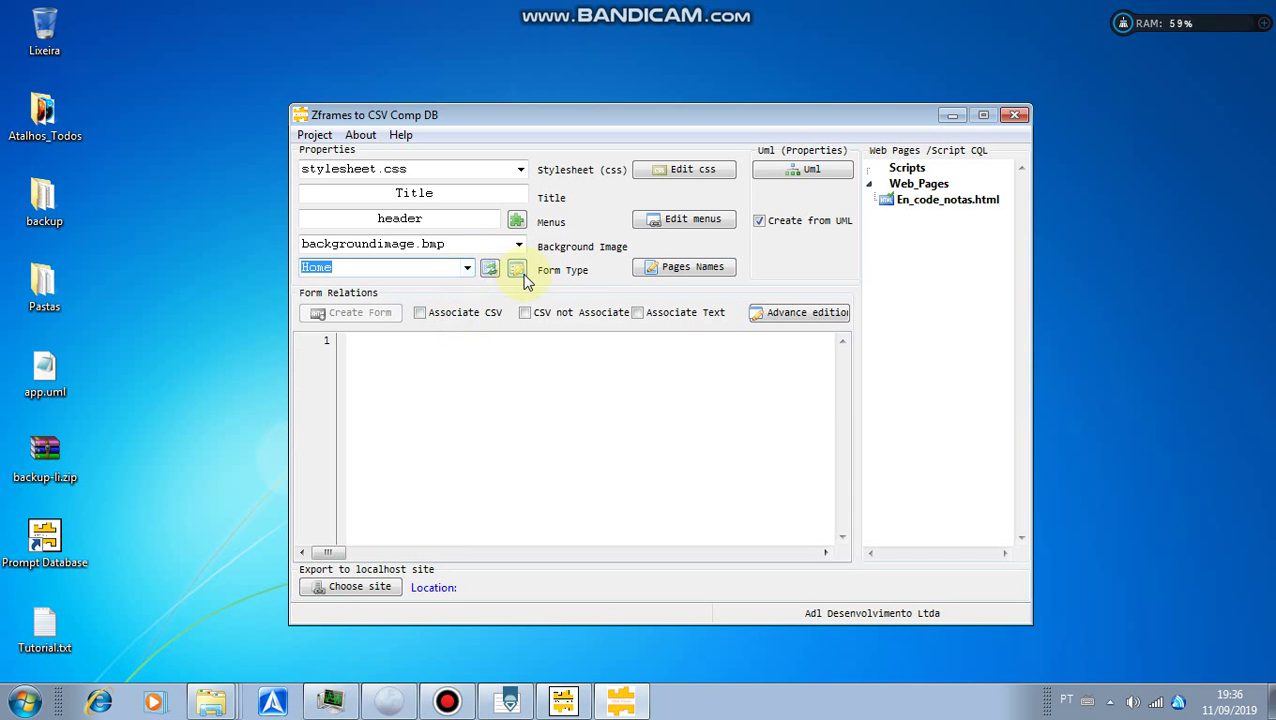
left_click(689, 270)
left_click(735, 231)
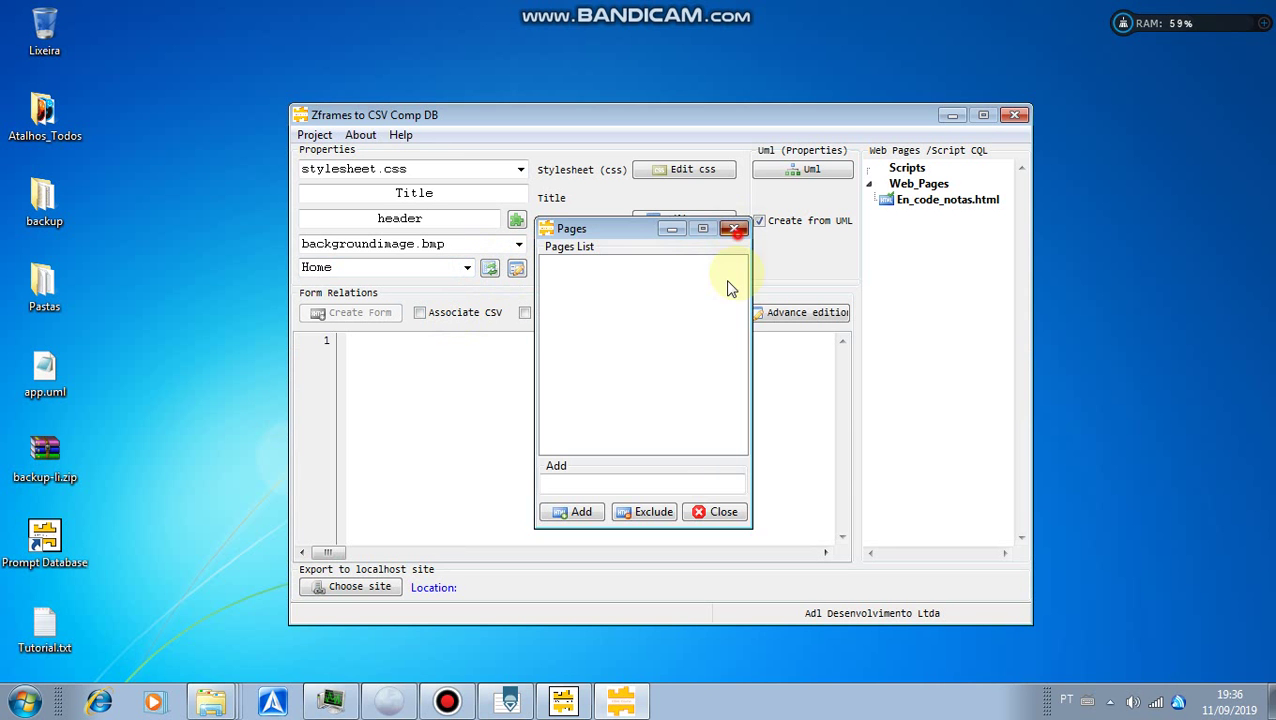
left_click(470, 272)
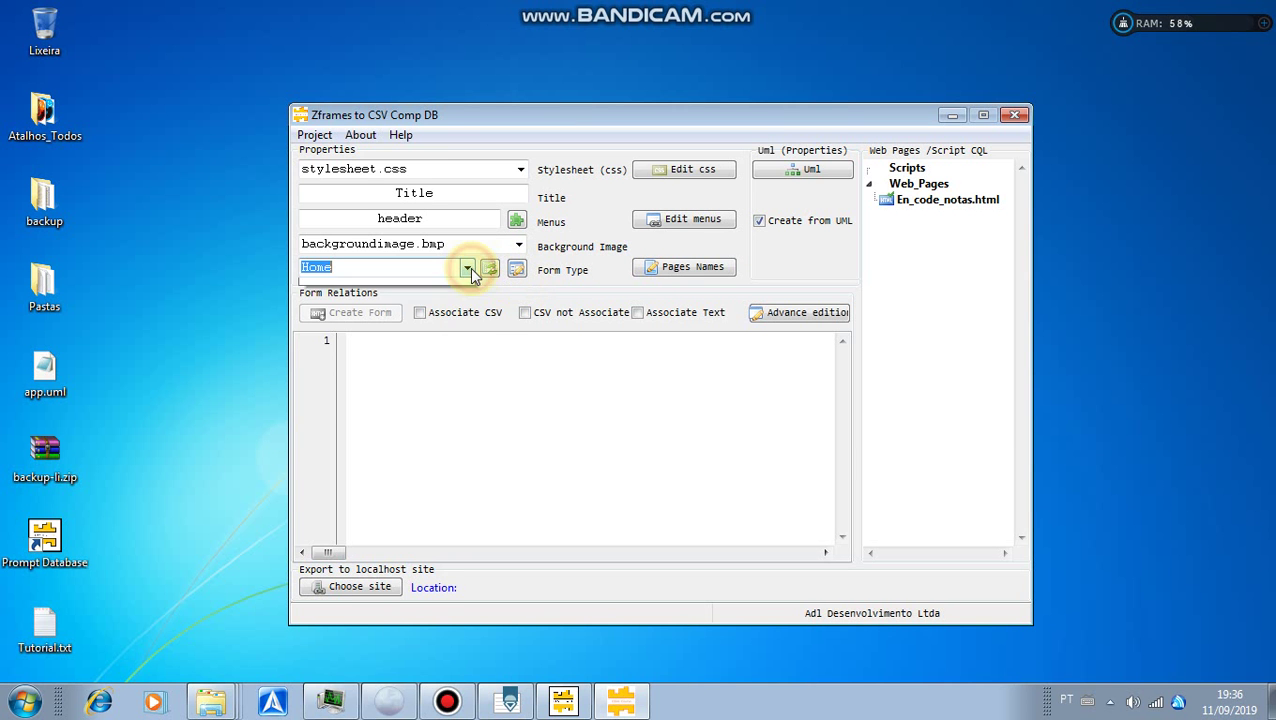
left_click(548, 270)
Step: Reopen the UML editor and load app.uml from the desktop again
left_click(800, 176)
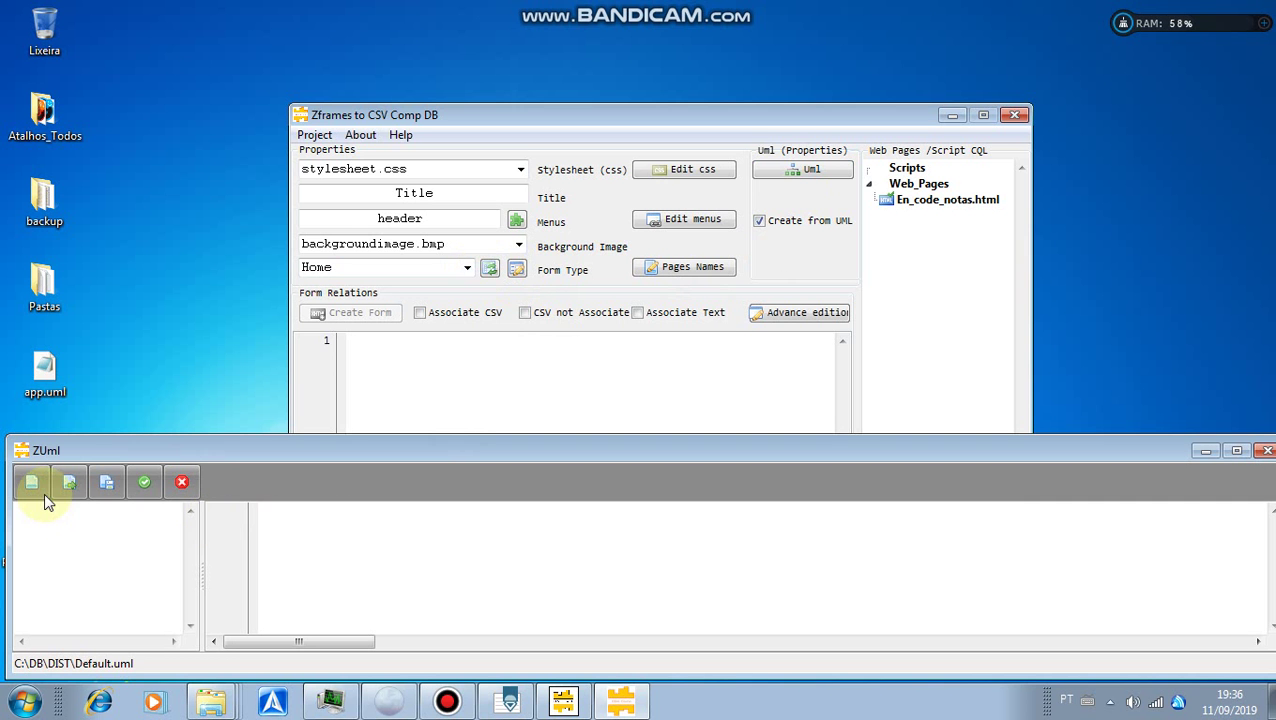
left_click(70, 484)
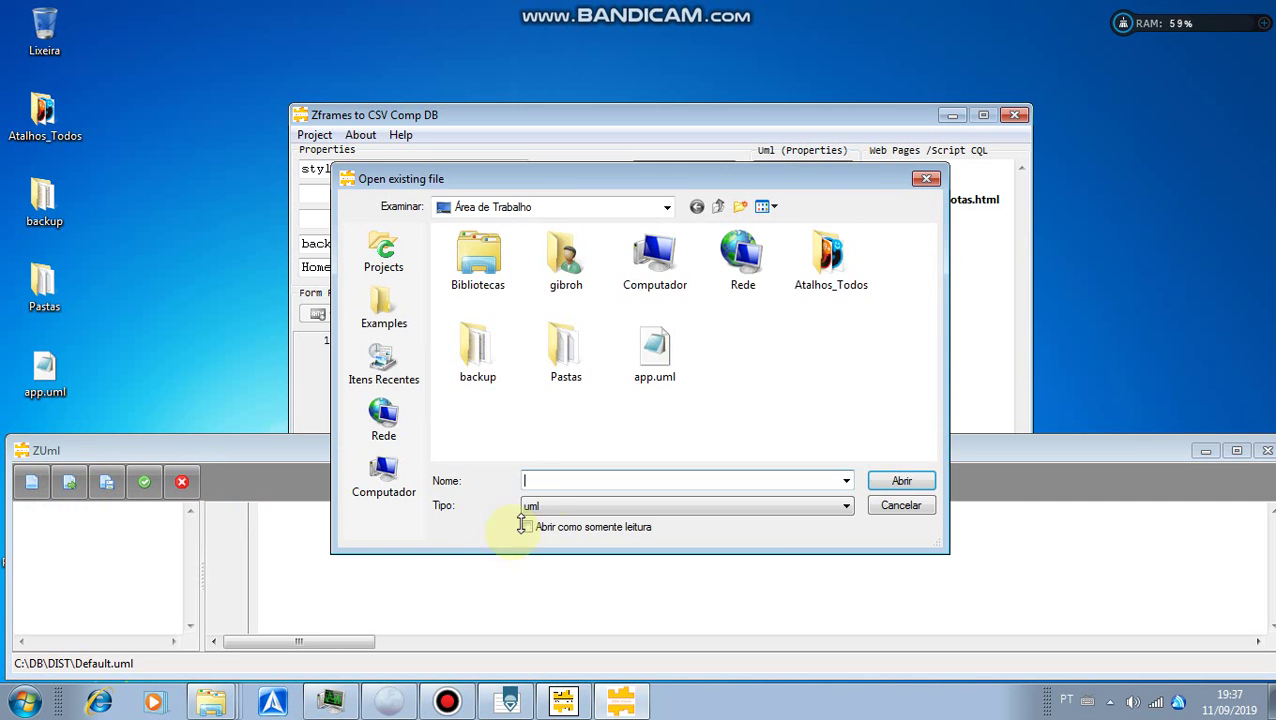
left_click(646, 372)
left_click(884, 480)
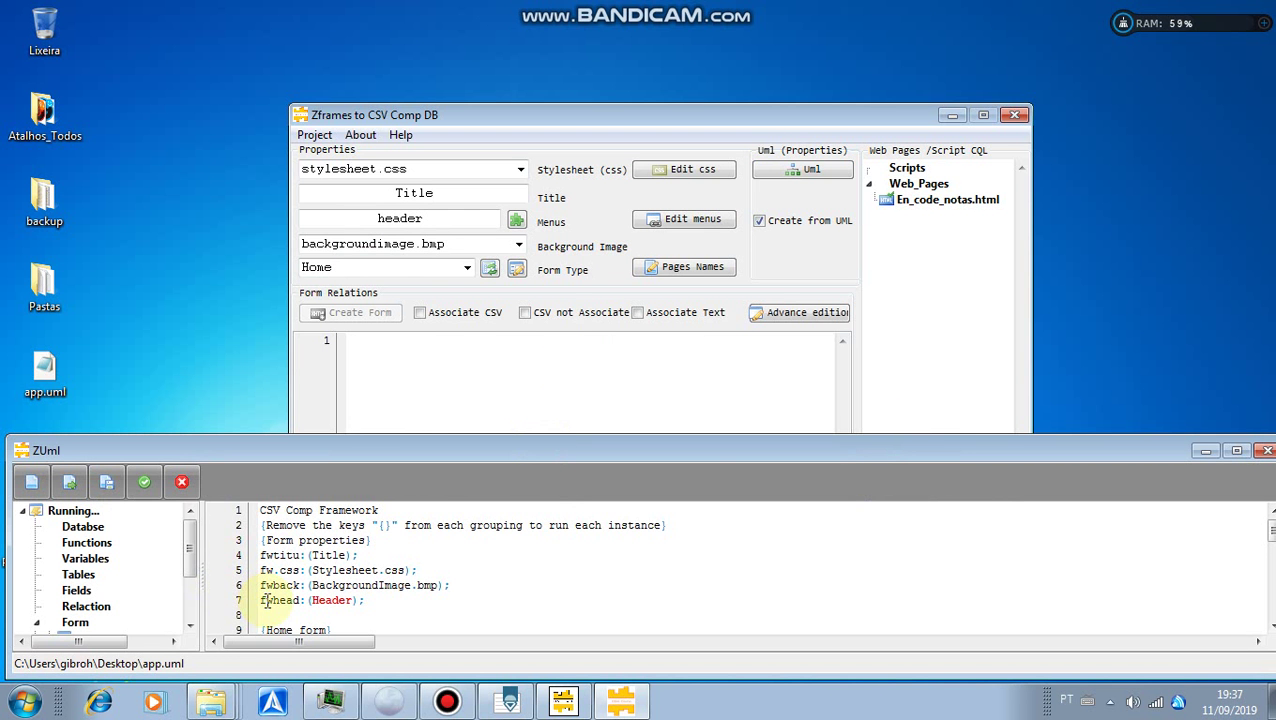
Step: Delete the blank line above the {Home form} heading and check the form type options
left_click(265, 608)
key("Down")
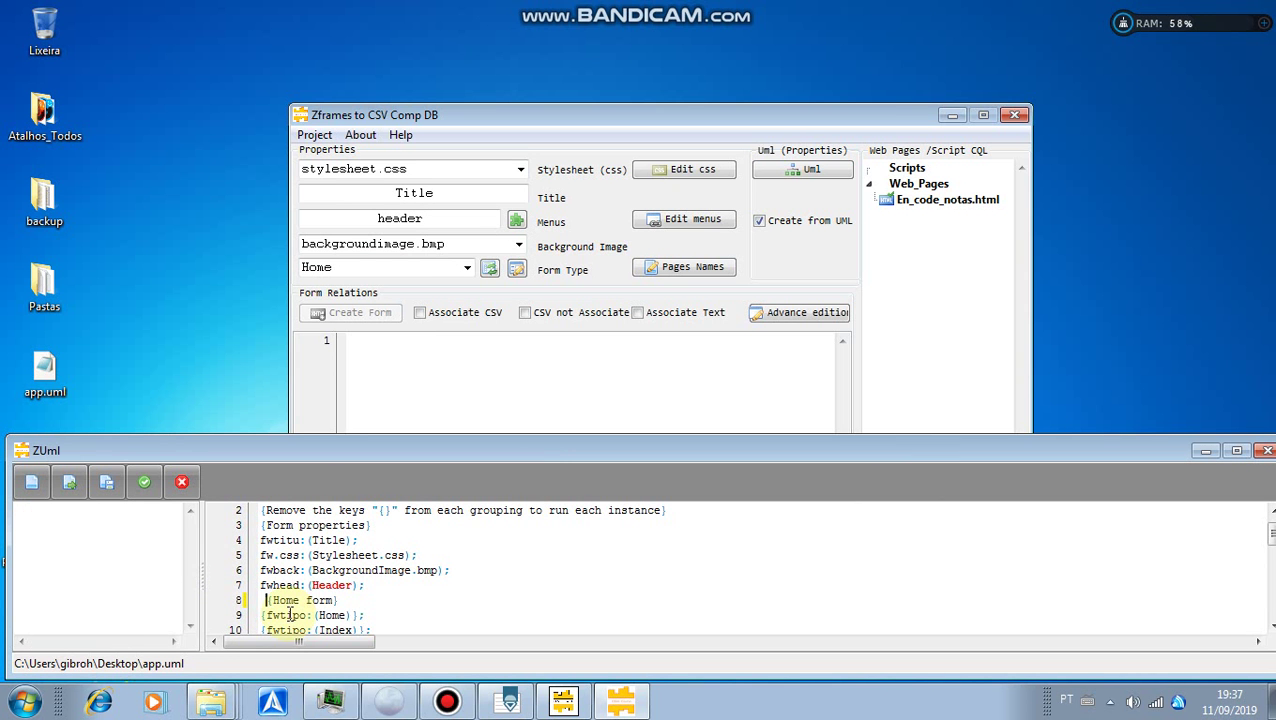
key("Delete")
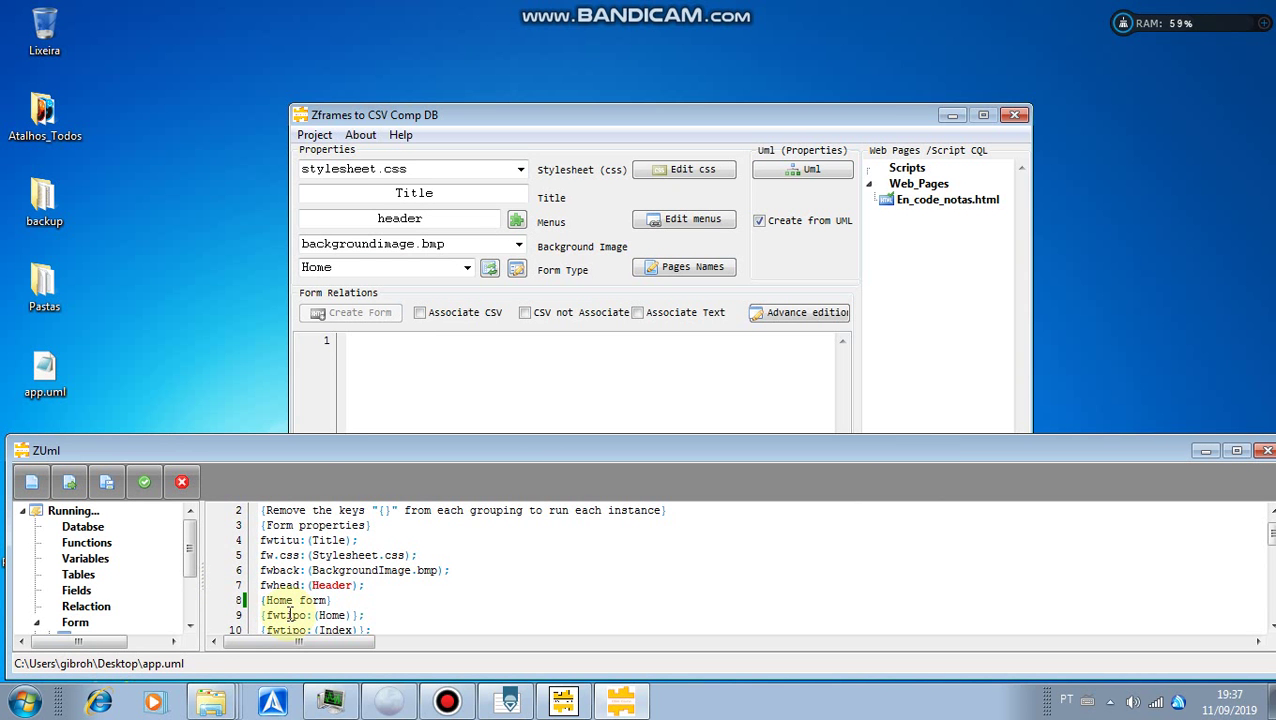
left_click(467, 269)
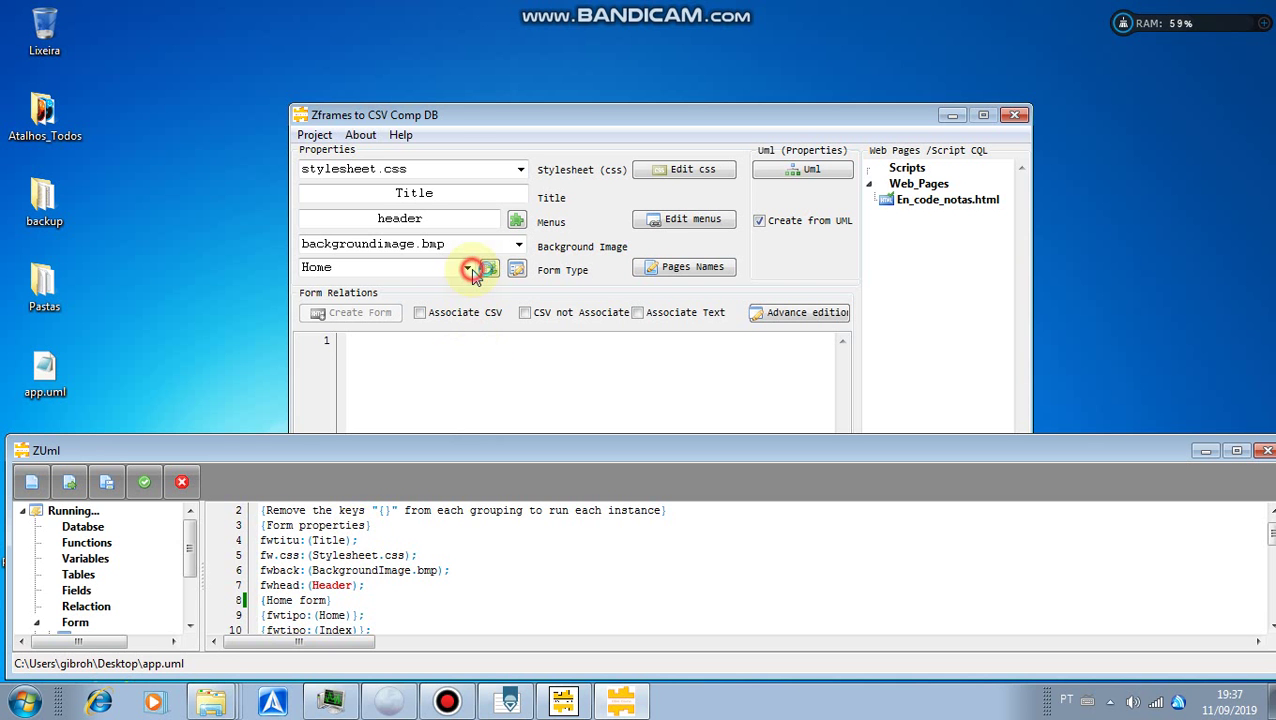
Step: Remove the opening brace from the Home, Index, Cadastrar, Atualizar, Excluir and Contato fwtipo lines under {Home form}
left_click_drag(569, 449, 584, 293)
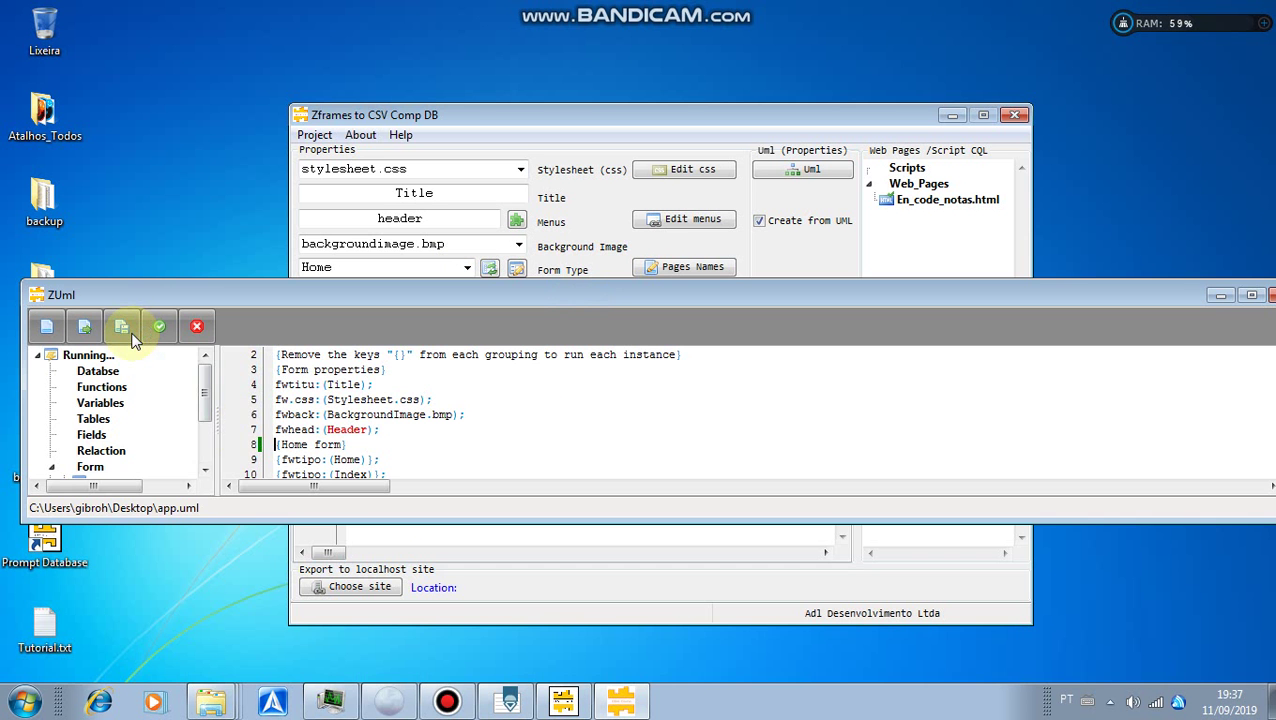
scroll(383, 441, "down", 2)
scroll(384, 441, "down", 3)
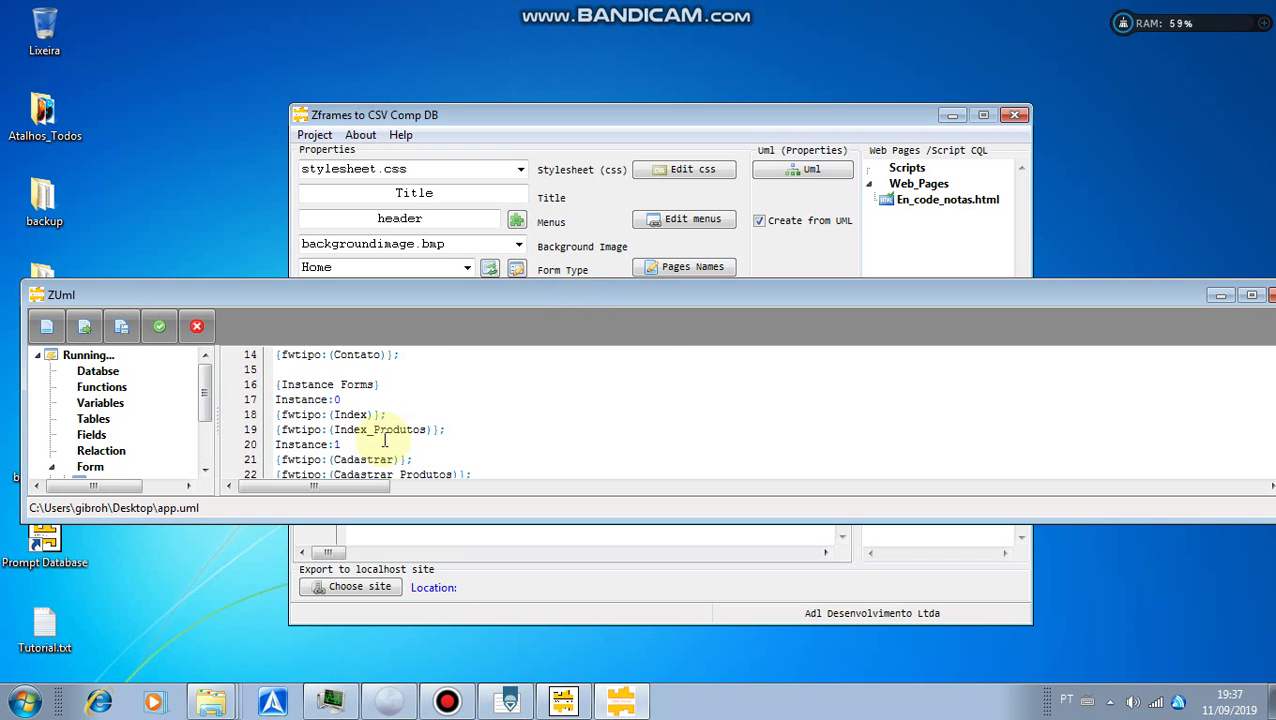
scroll(378, 440, "up", 2)
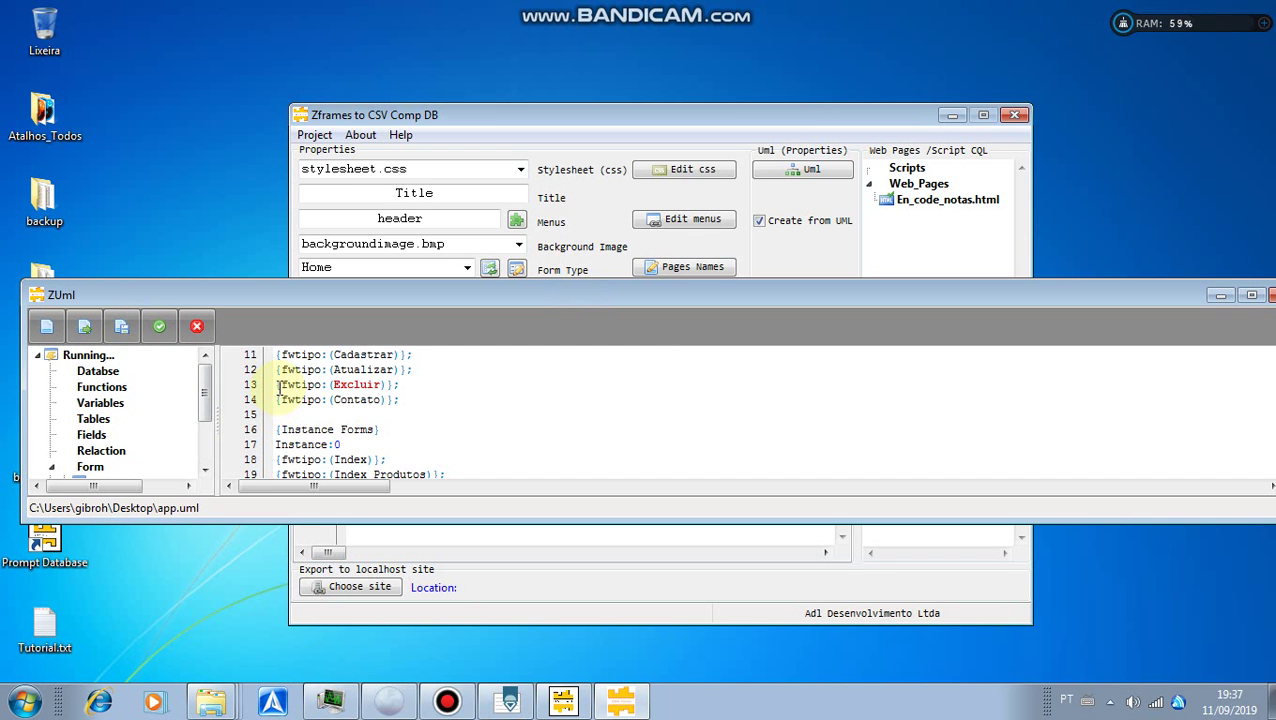
scroll(281, 389, "up", 1)
left_click(278, 370)
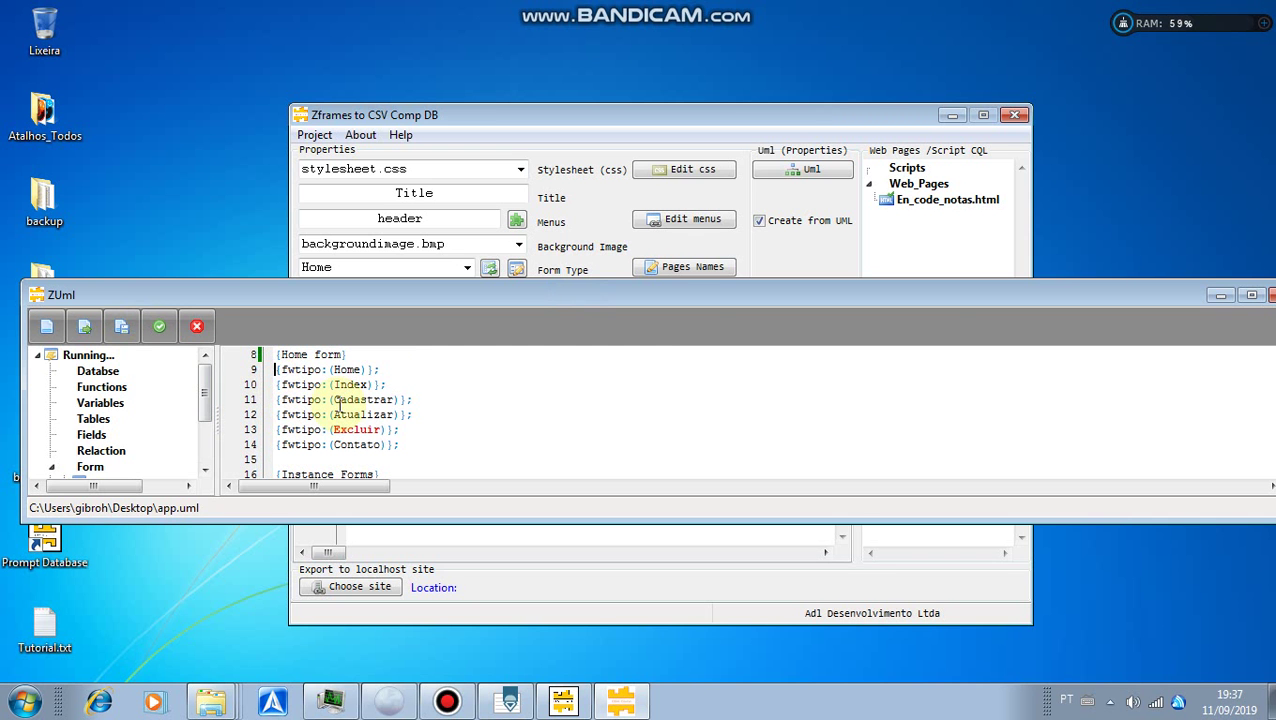
key("Delete")
key("Down")
key("Delete")
key("Down")
key("Delete")
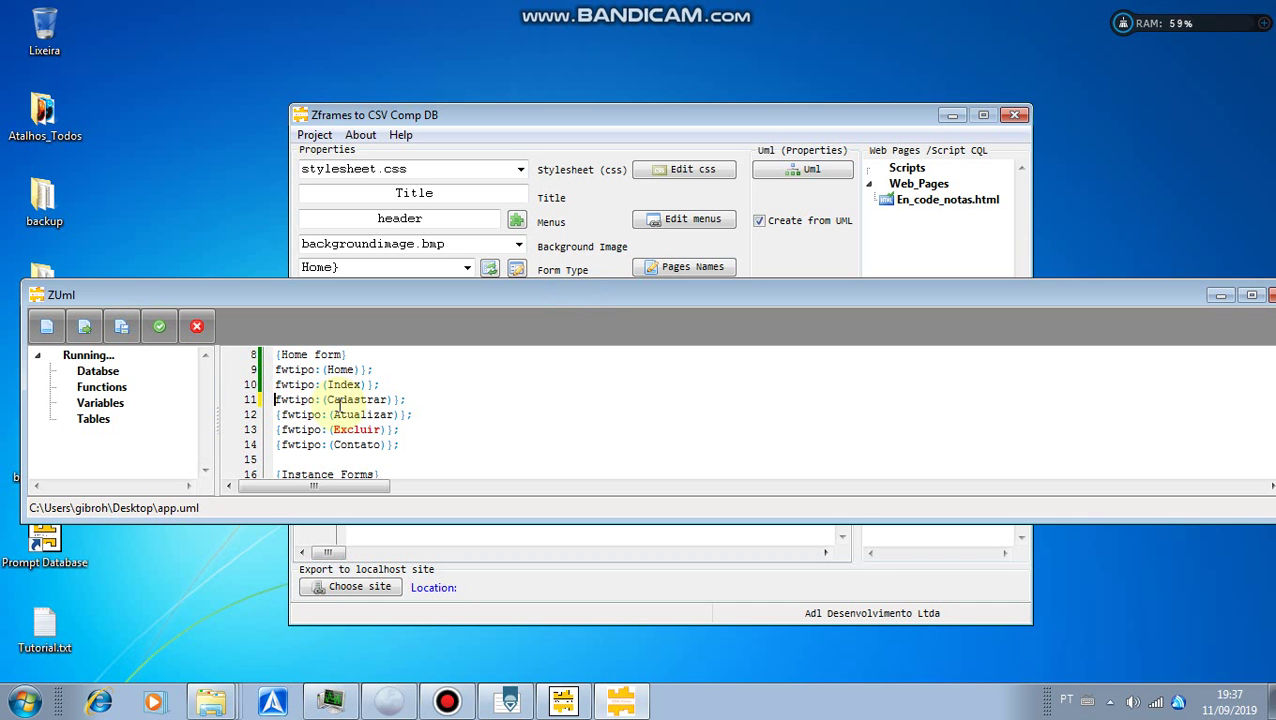
key("Down")
key("Delete")
key("Down")
key("Delete")
key("Down")
key("Delete")
Step: Remove the closing brace from the same six fwtipo lines, from Contato up to Home, and apply the UML code before closing the editor
key("End")
key("Left")
key("BackSpace")
key("Up")
key("Delete")
key("Up")
key("BackSpace")
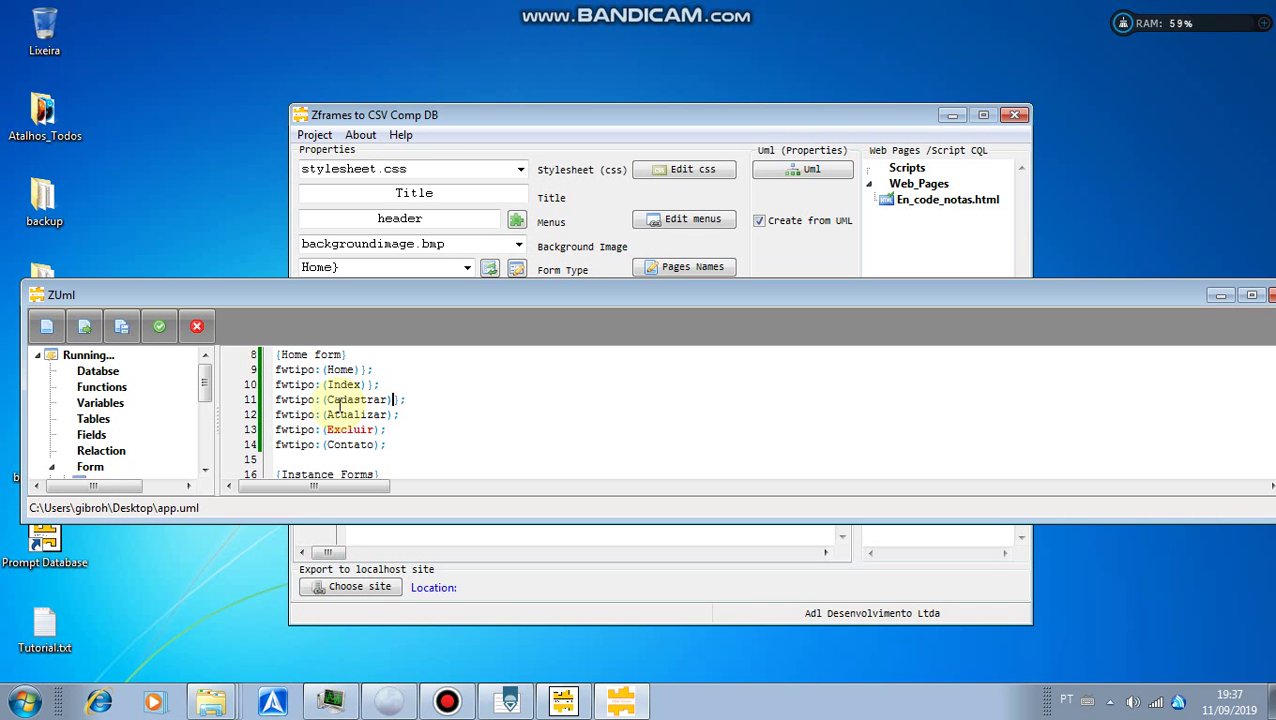
key("Up")
key("Delete")
key("Up")
key("Delete")
key("Up")
key("Delete")
left_click(157, 333)
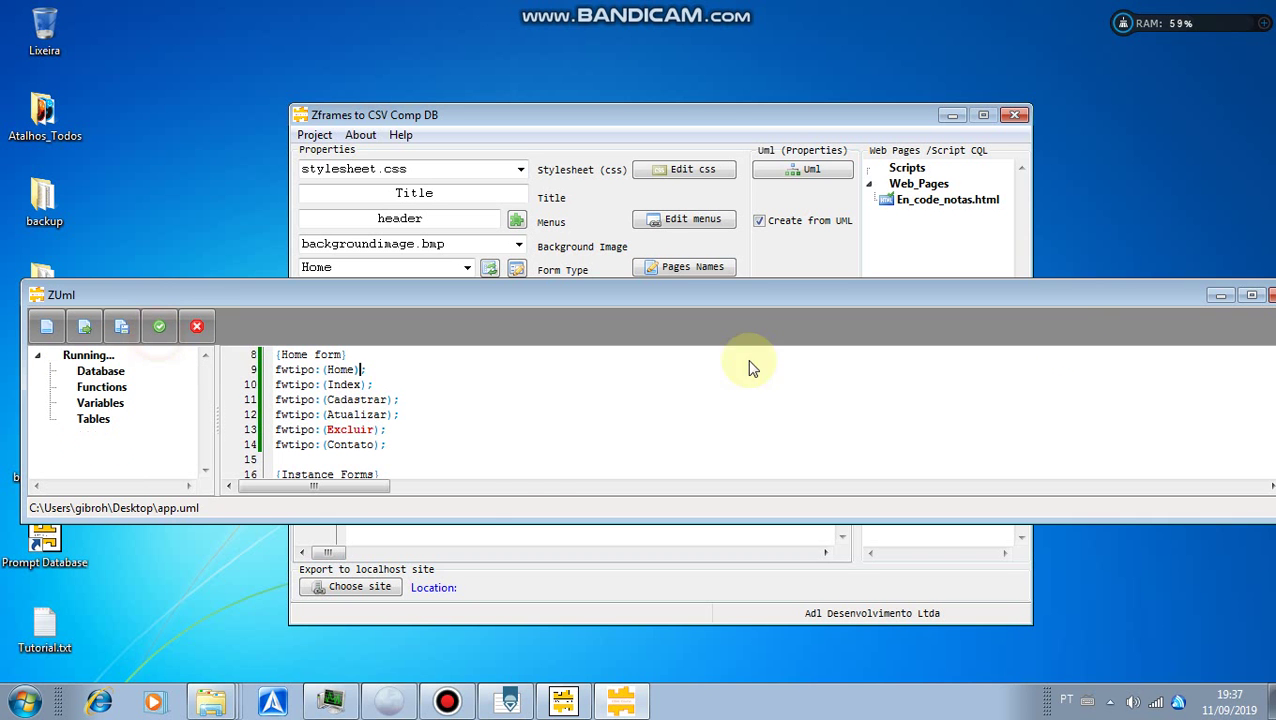
left_click(1270, 294)
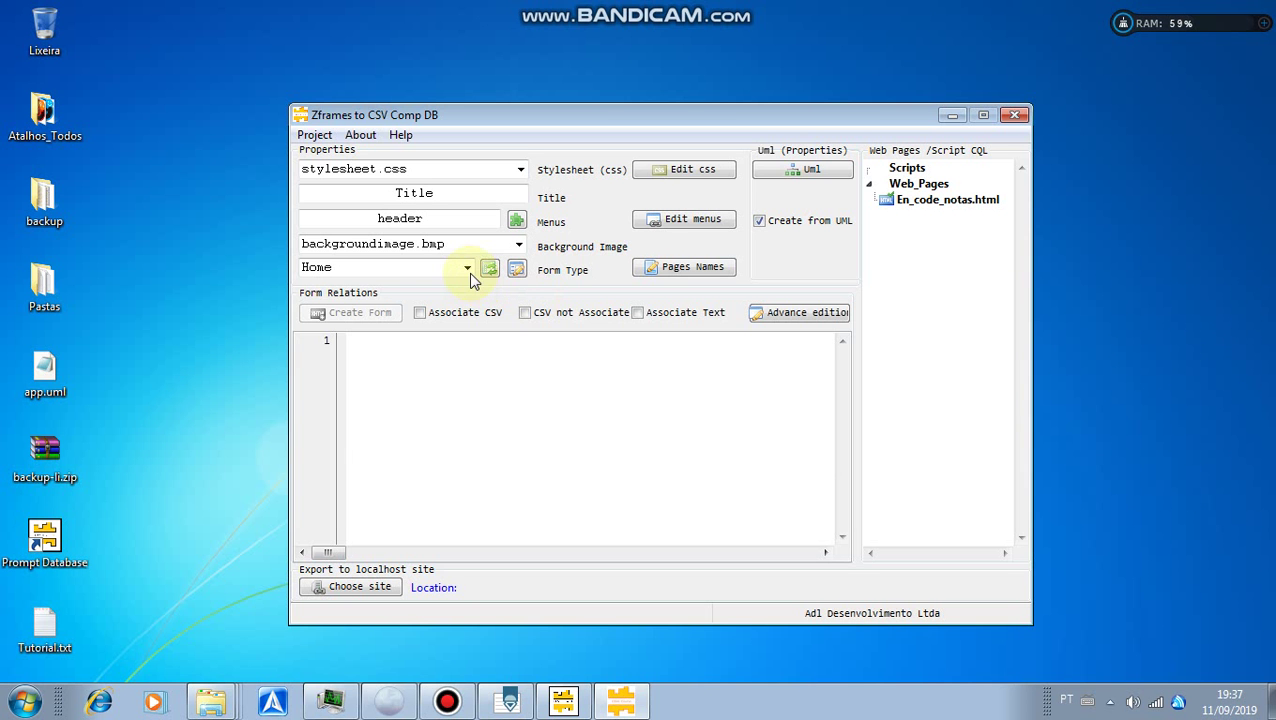
Step: Inspect the form types loaded from the UML file and open the page names list
left_click(469, 272)
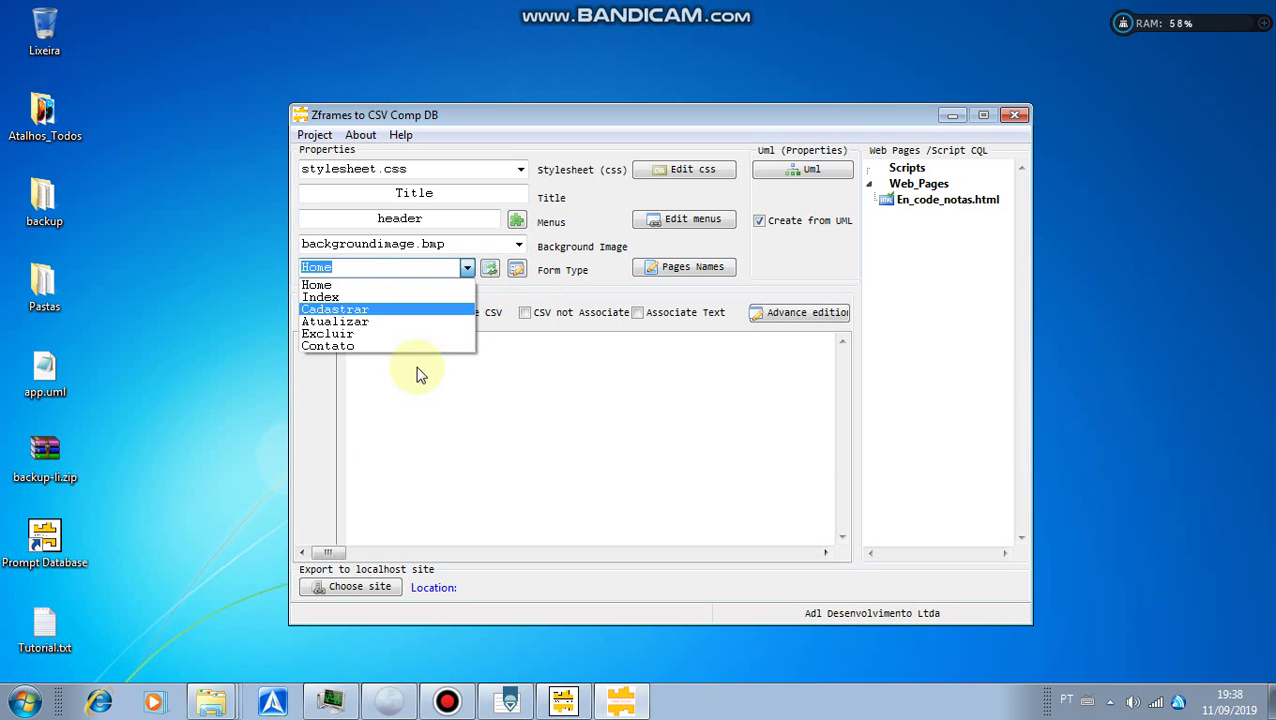
left_click(675, 281)
left_click(684, 285)
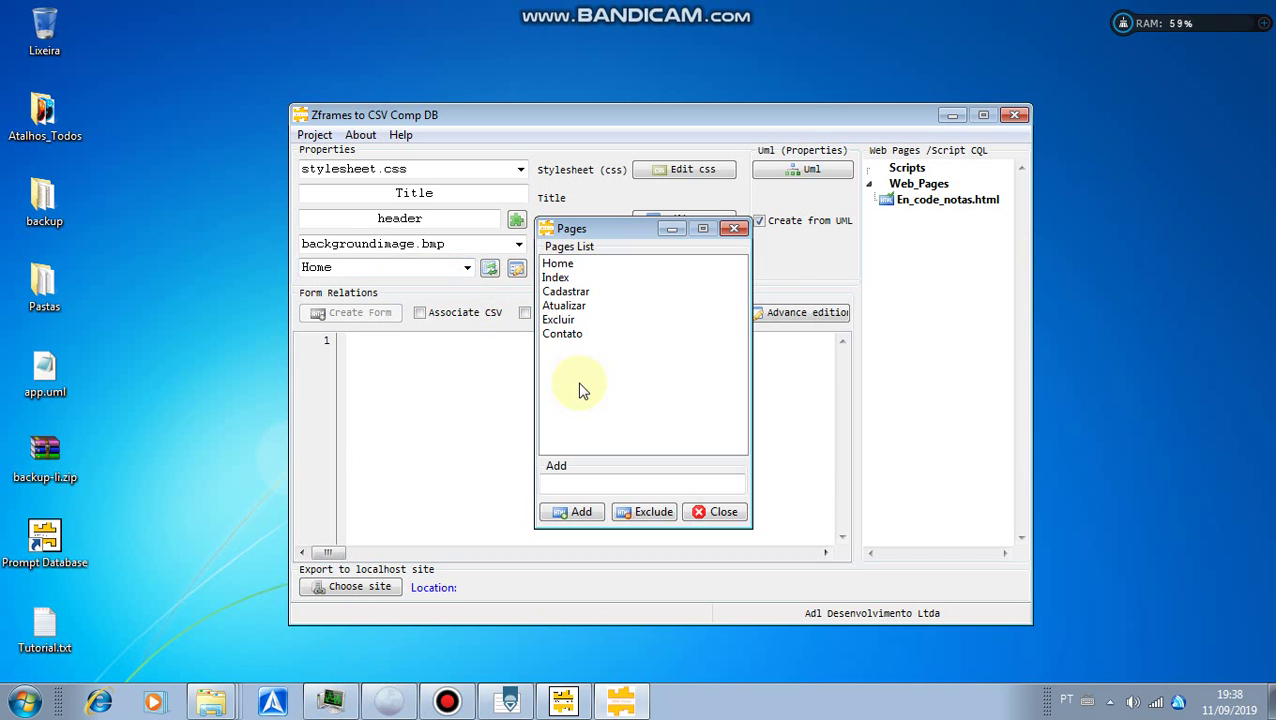
Step: Close the page names list
left_click(735, 230)
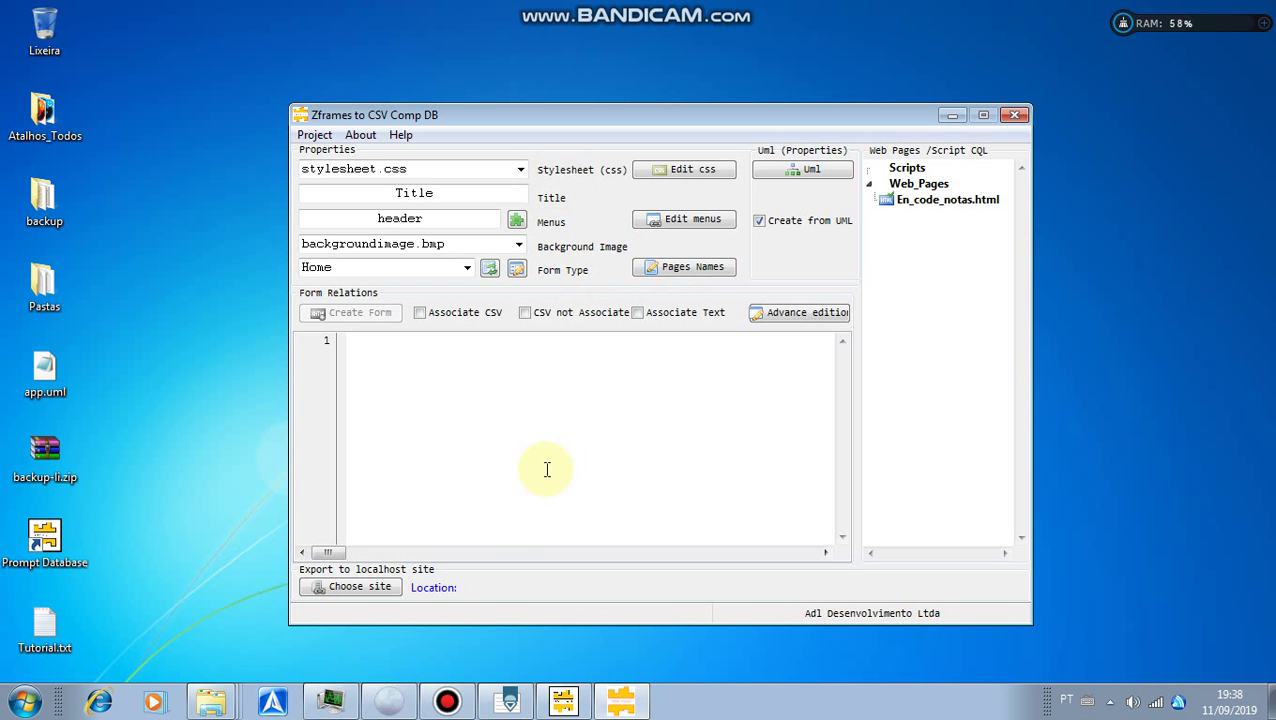
left_click(460, 702)
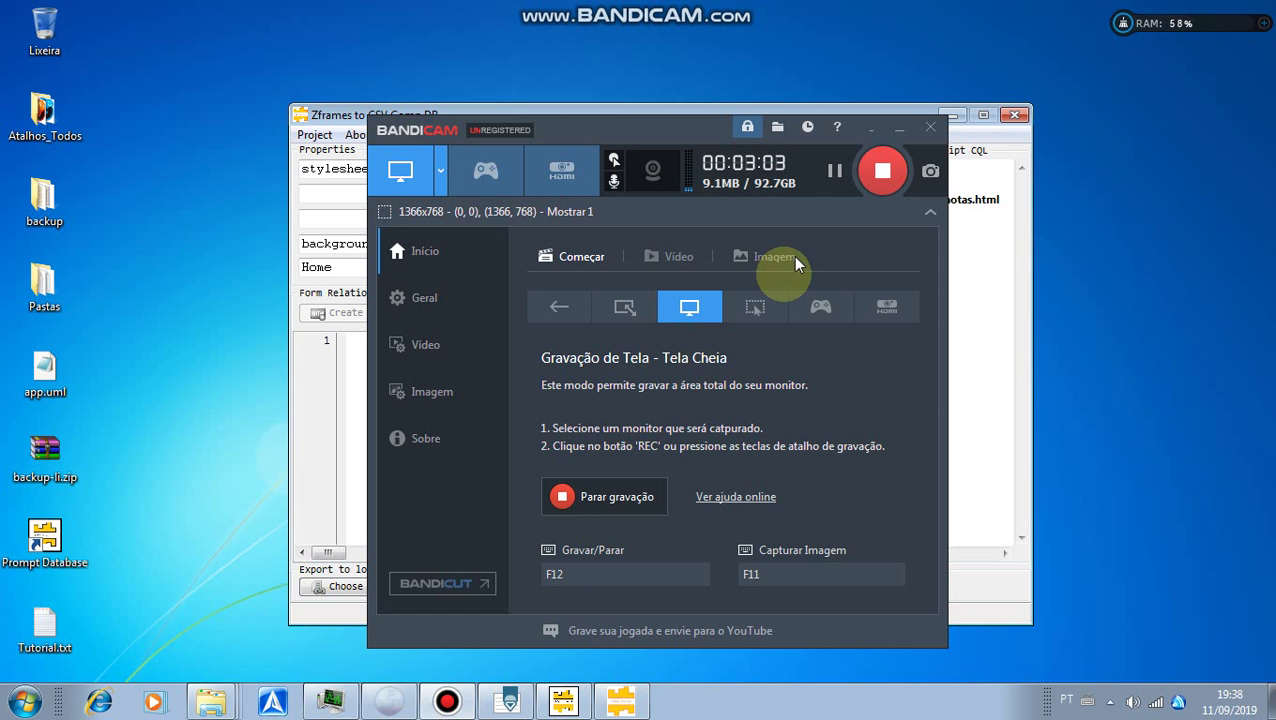
left_click(897, 128)
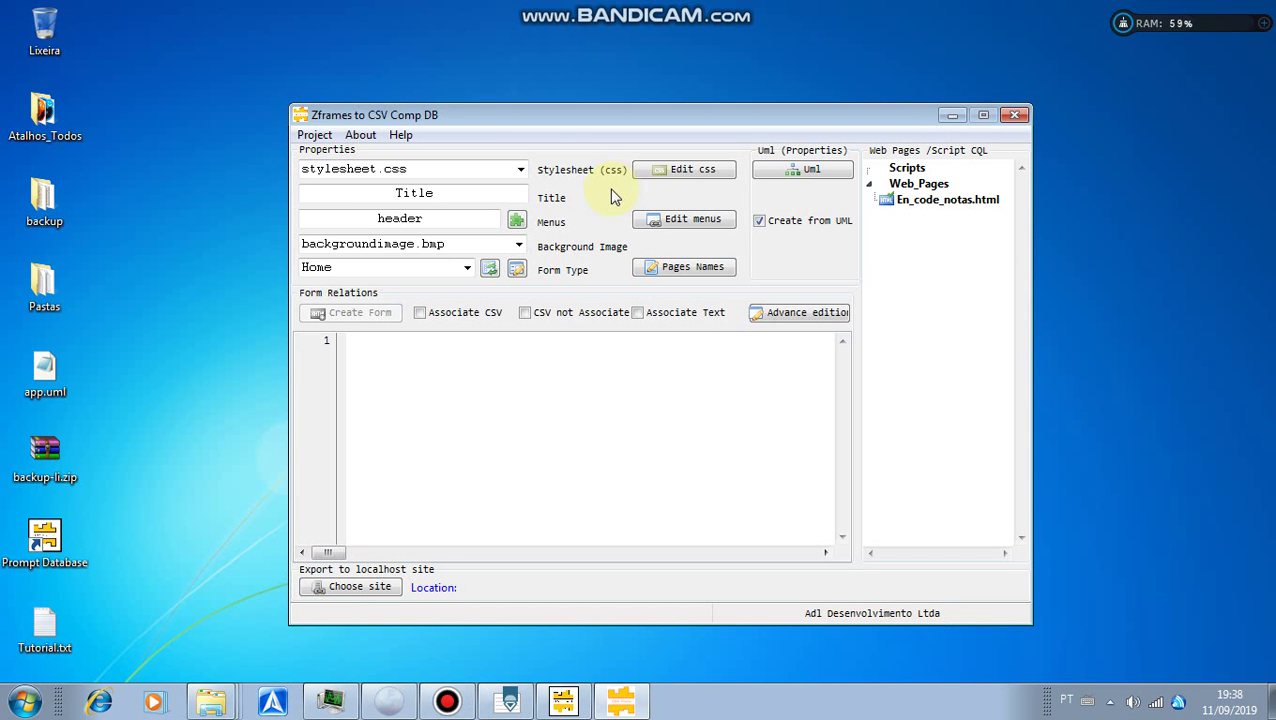
Step: Choose Quick_Yellow.css as the stylesheet and set the page title to App_Produtos
left_click(520, 170)
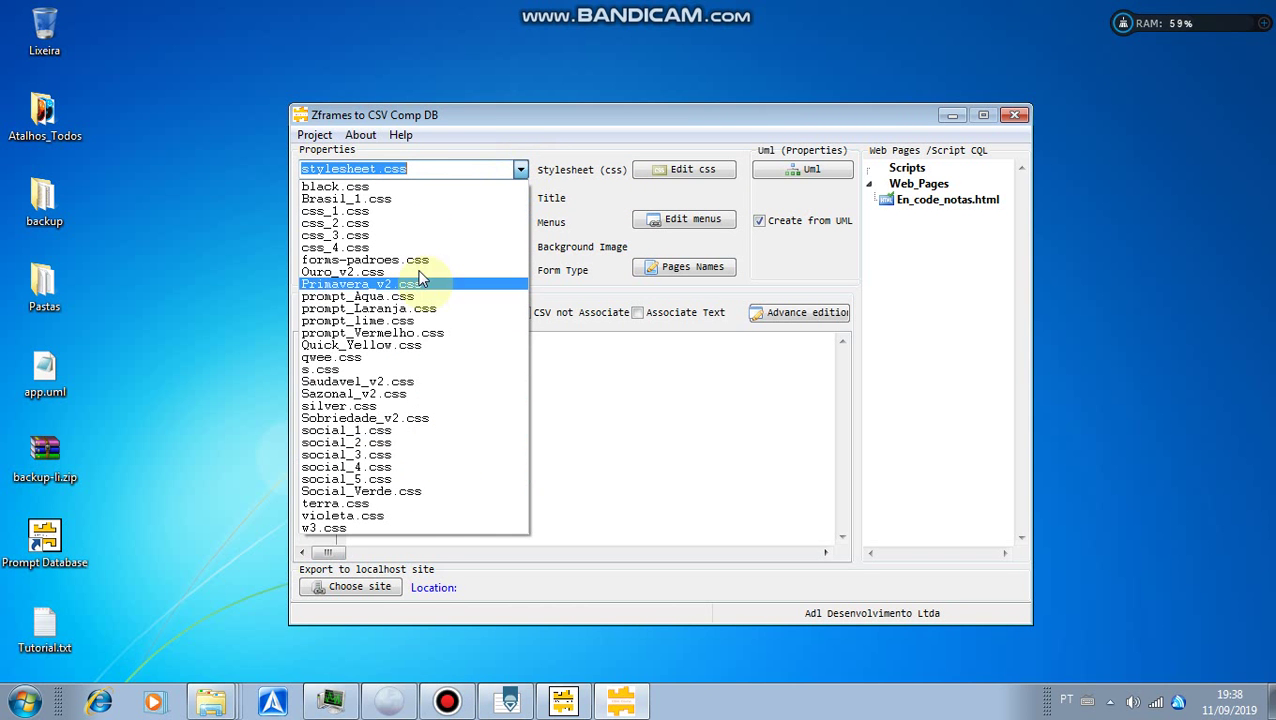
left_click(434, 348)
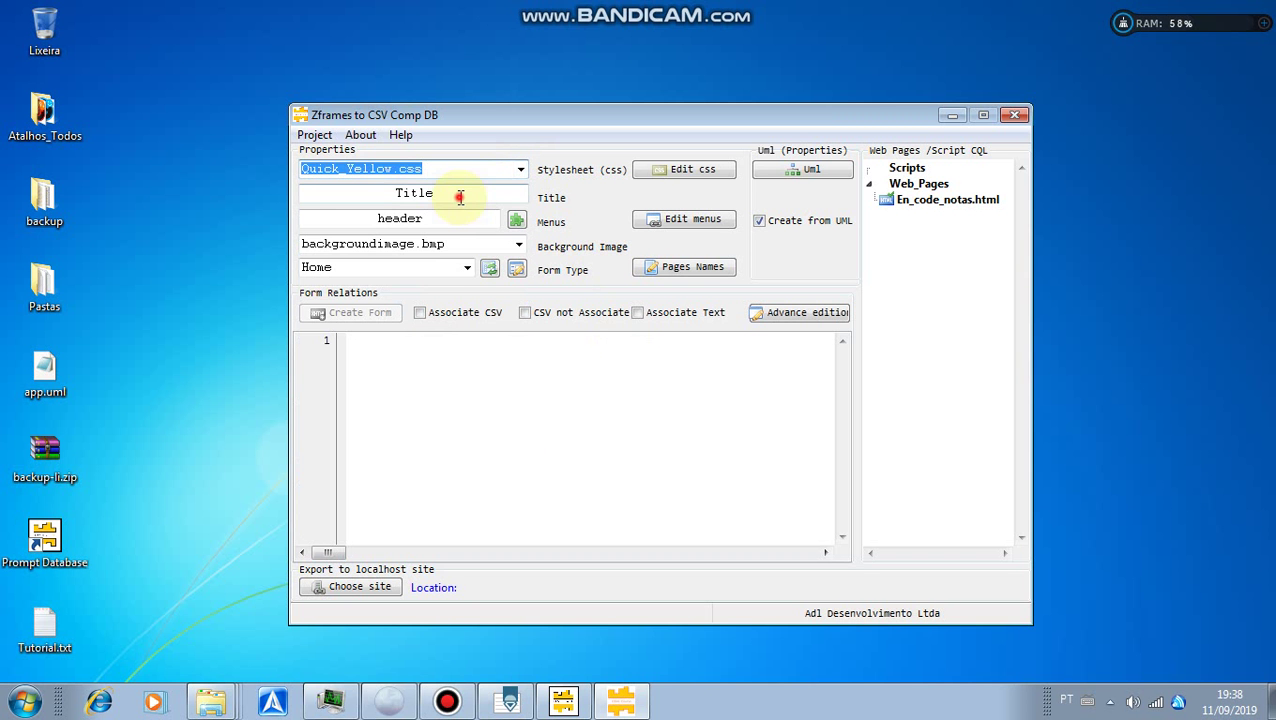
double_click(460, 197)
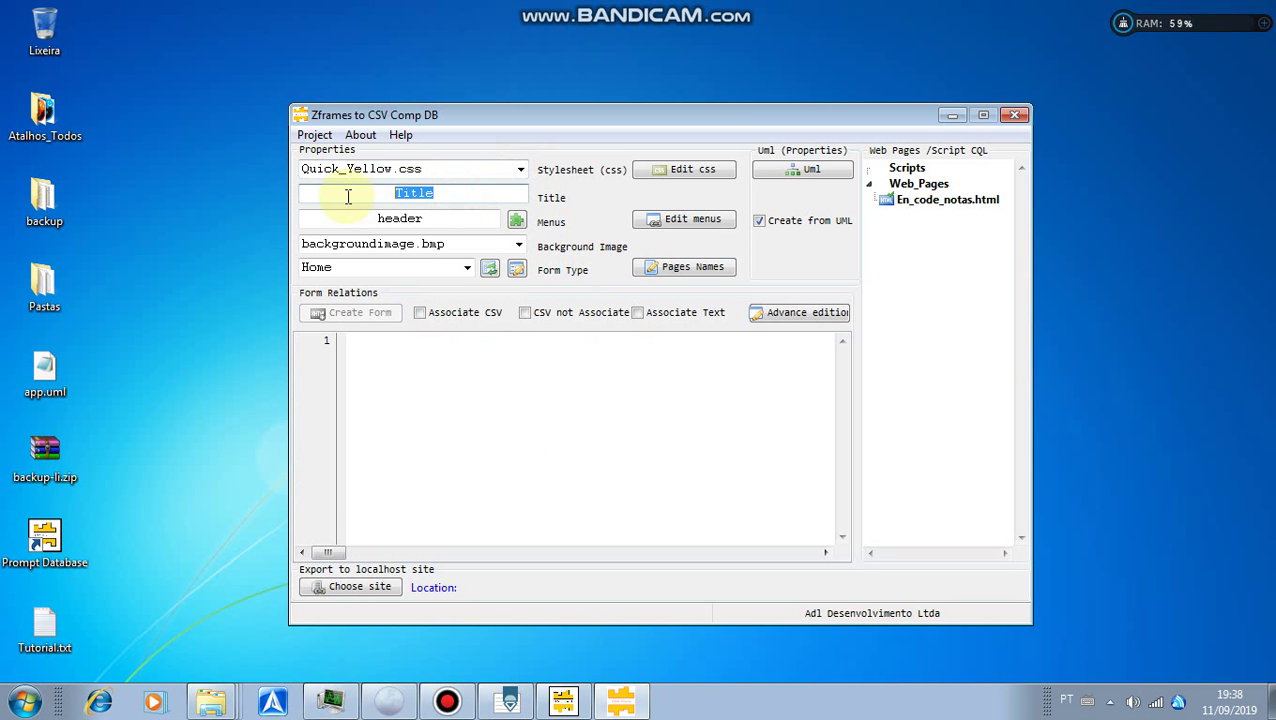
type("app_Produtos")
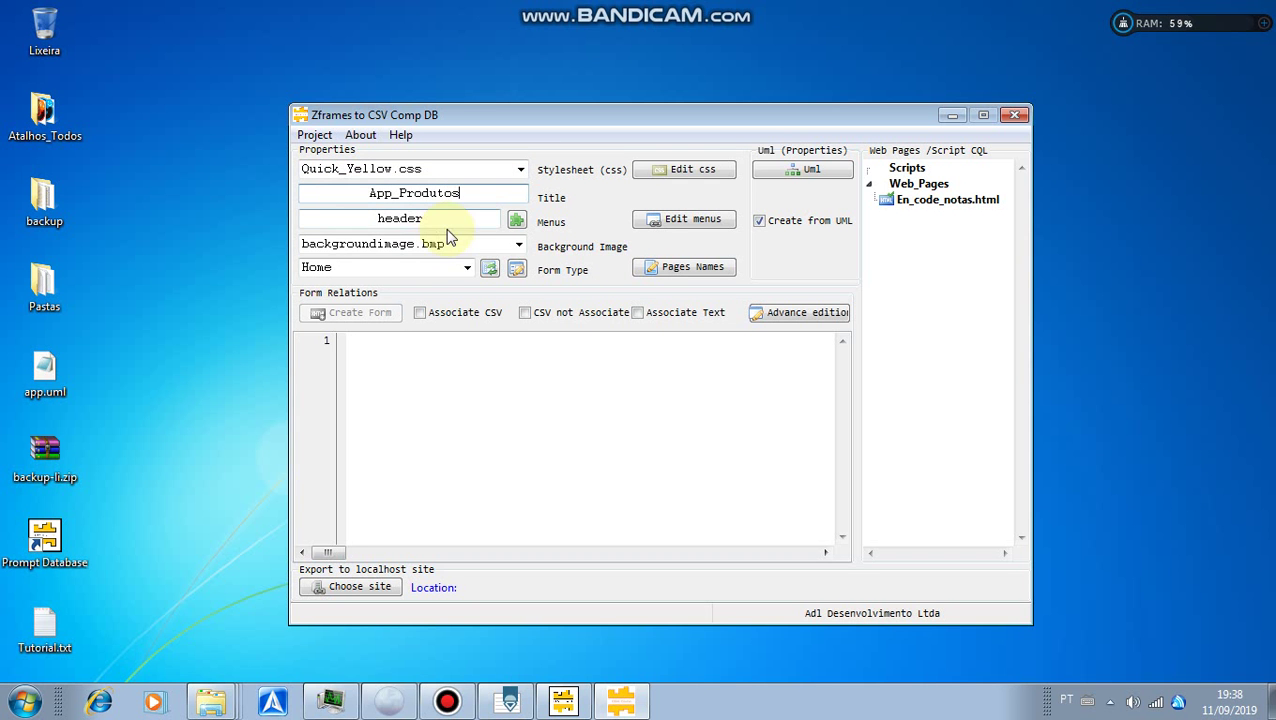
Step: Generate the source code of an image menu for the project pages with image height 40 and width 110
left_click(671, 224)
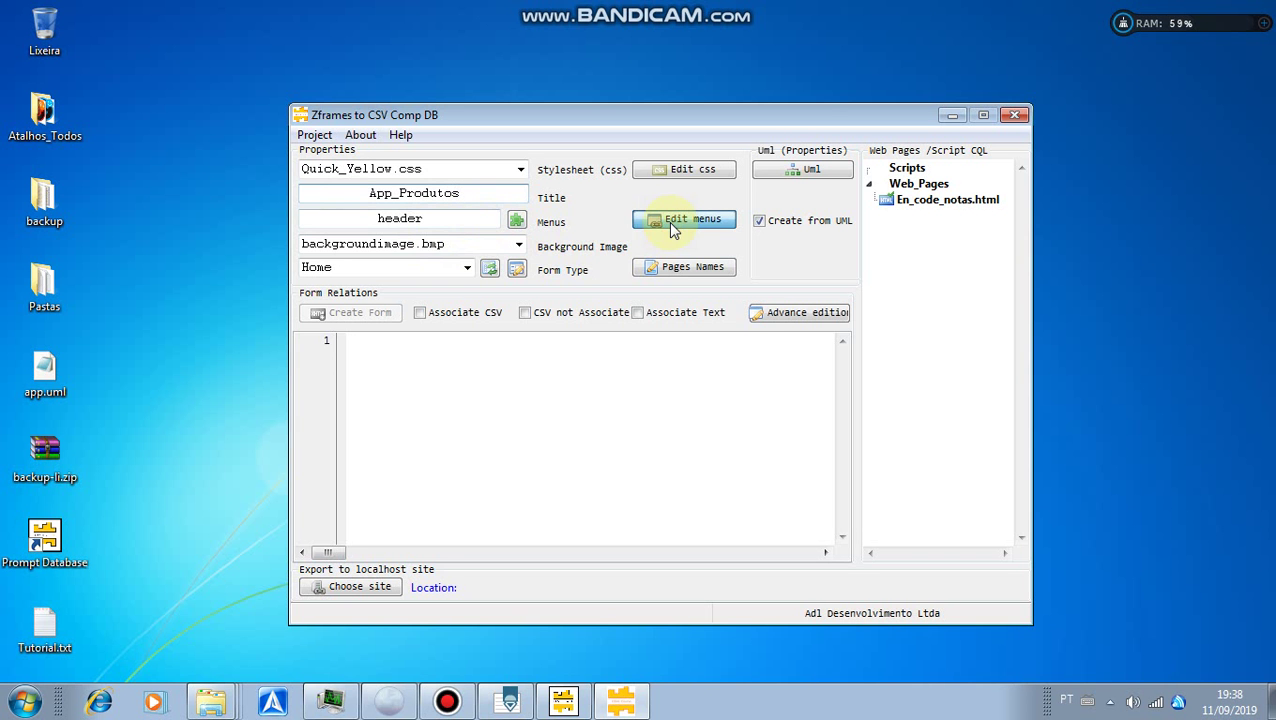
left_click(670, 223)
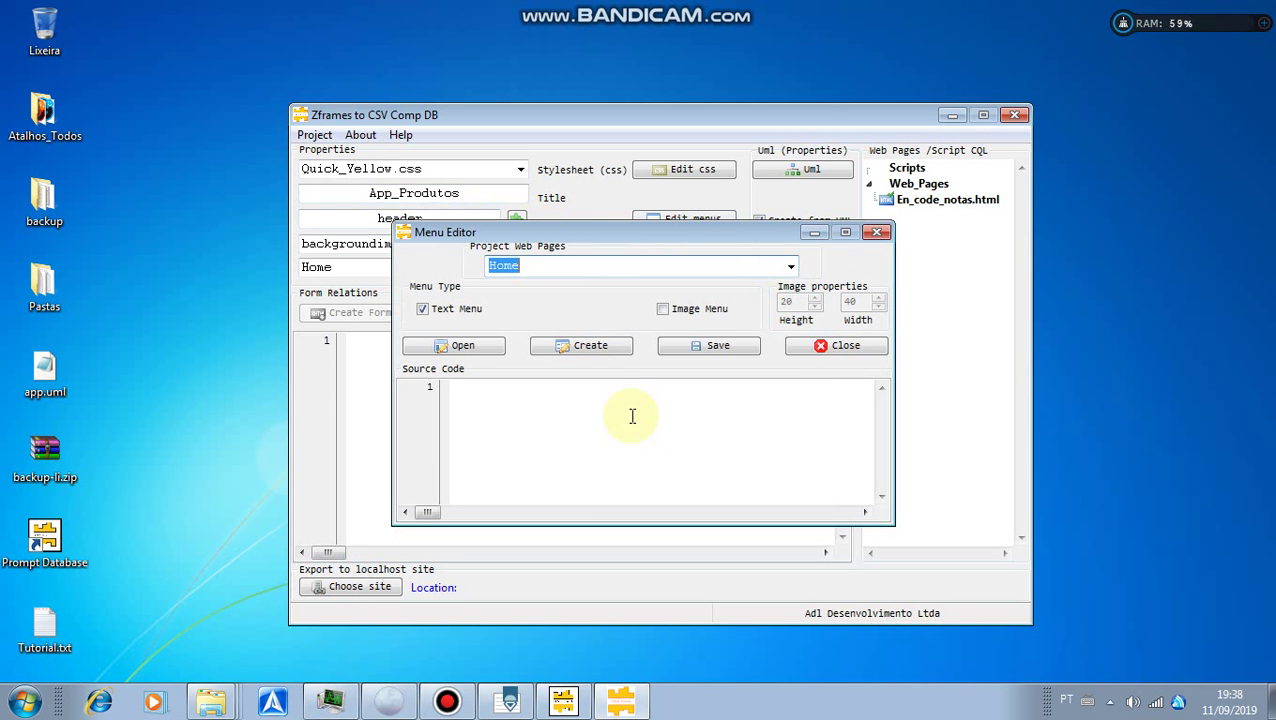
left_click(791, 266)
left_click(731, 228)
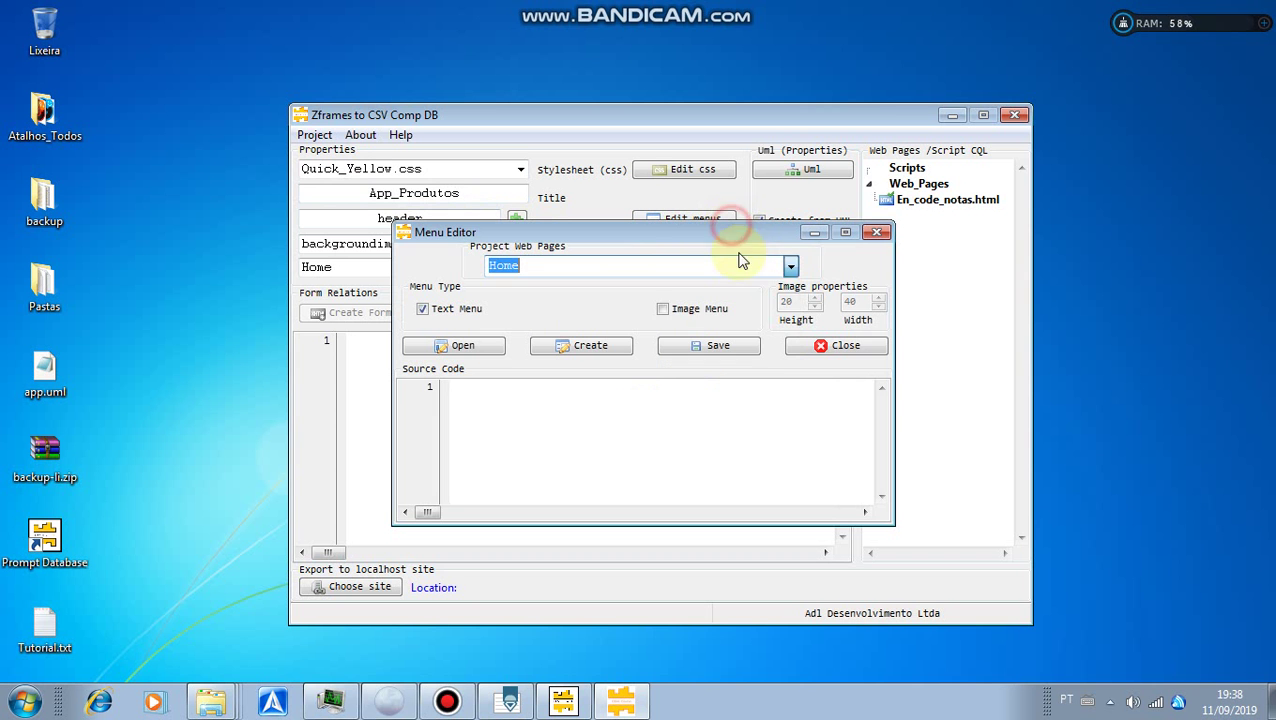
left_click(665, 309)
double_click(788, 301)
type("40")
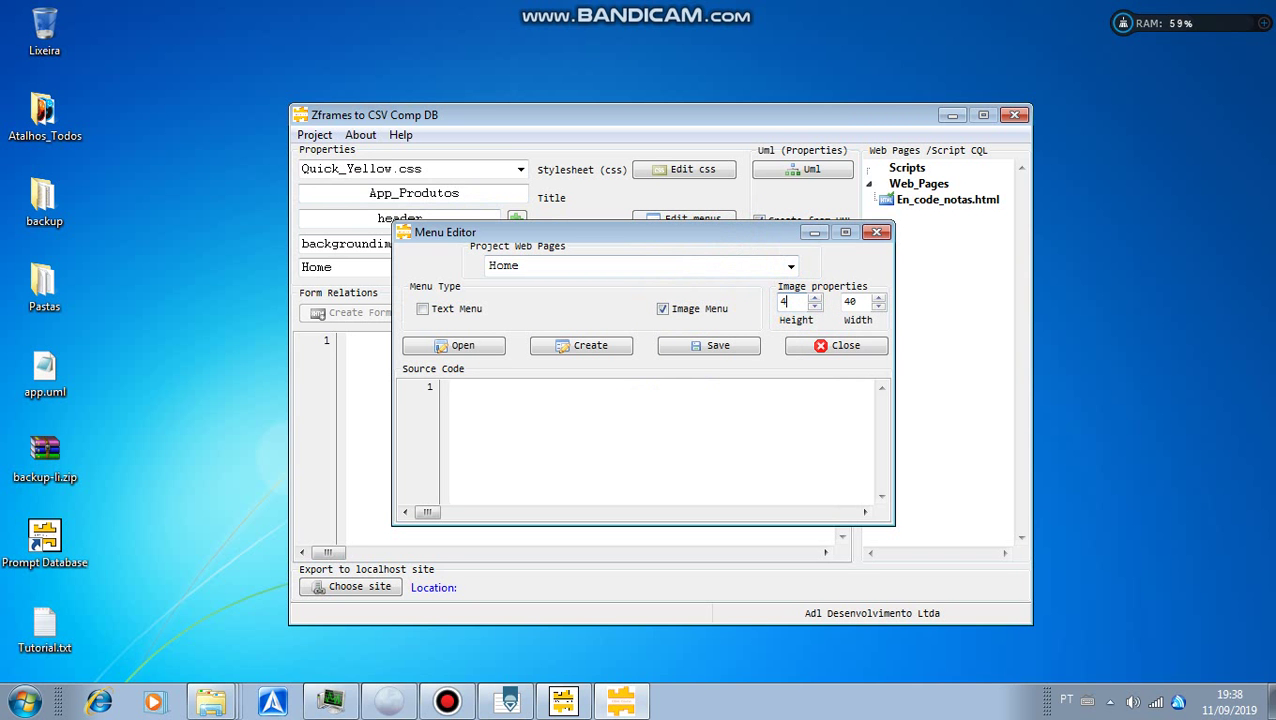
left_click(855, 299)
double_click(847, 302)
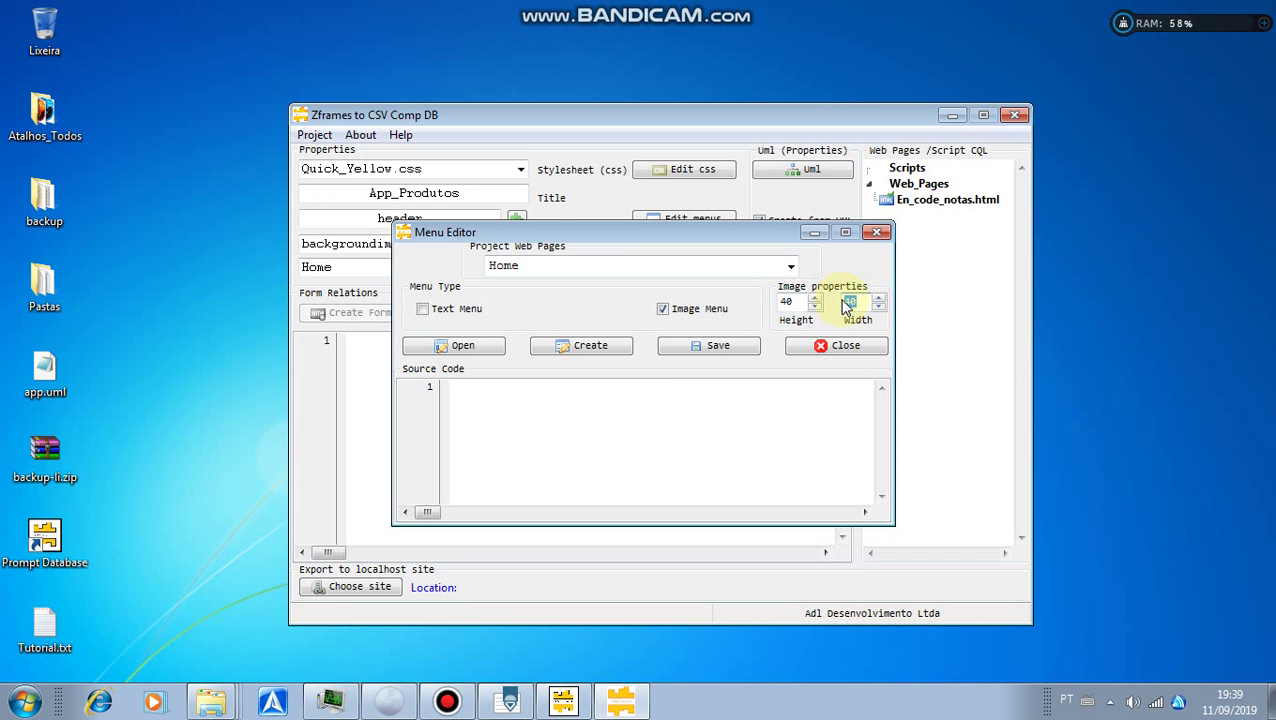
type("110")
left_click(626, 354)
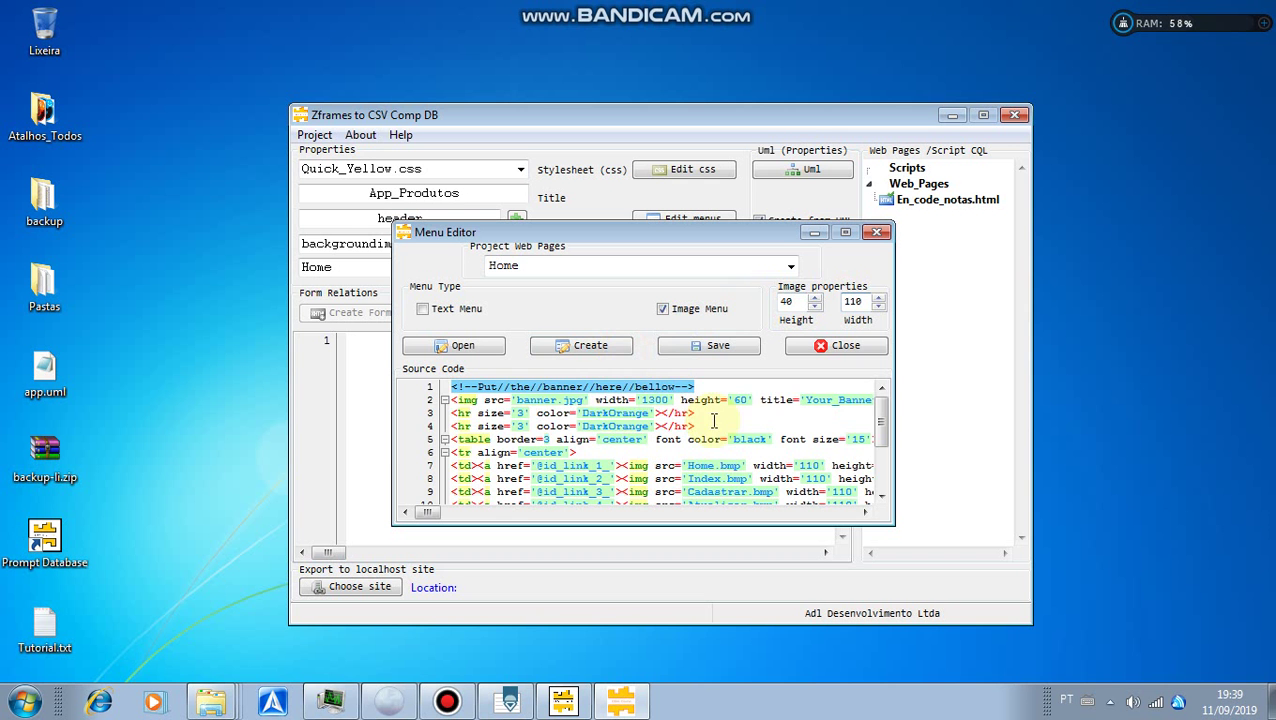
Step: Delete the banner comment, banner image and two rule lines above the menu table and set the table border to 1
left_click_drag(712, 427, 451, 386)
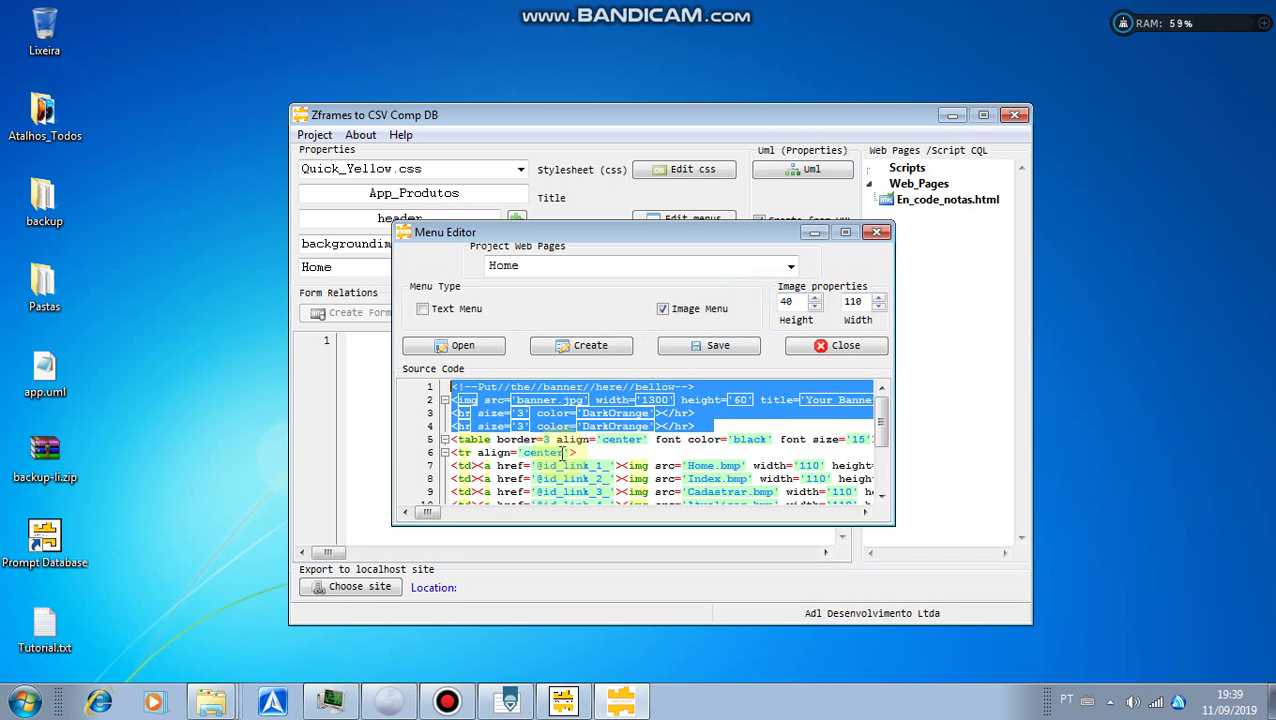
key("Delete")
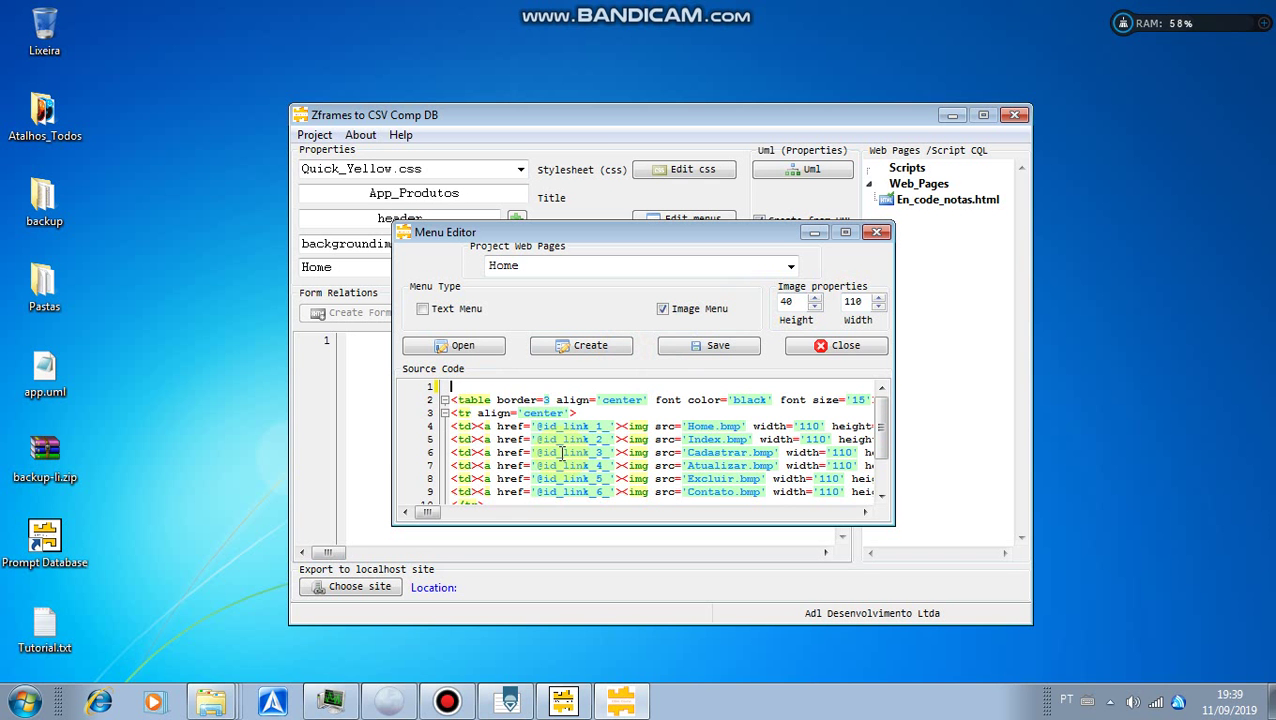
left_click(547, 399)
key("BackSpace")
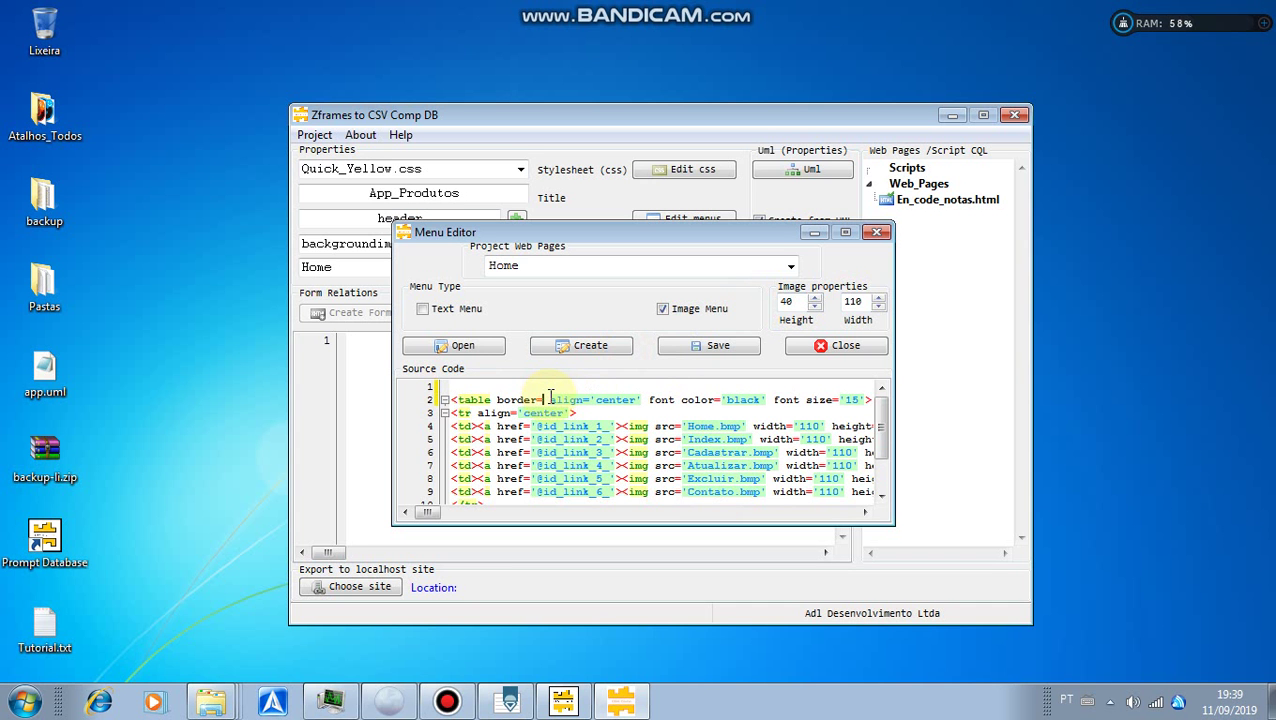
type("1")
Step: Delete the font size attribute at the end of the menu table's opening tag
key("End")
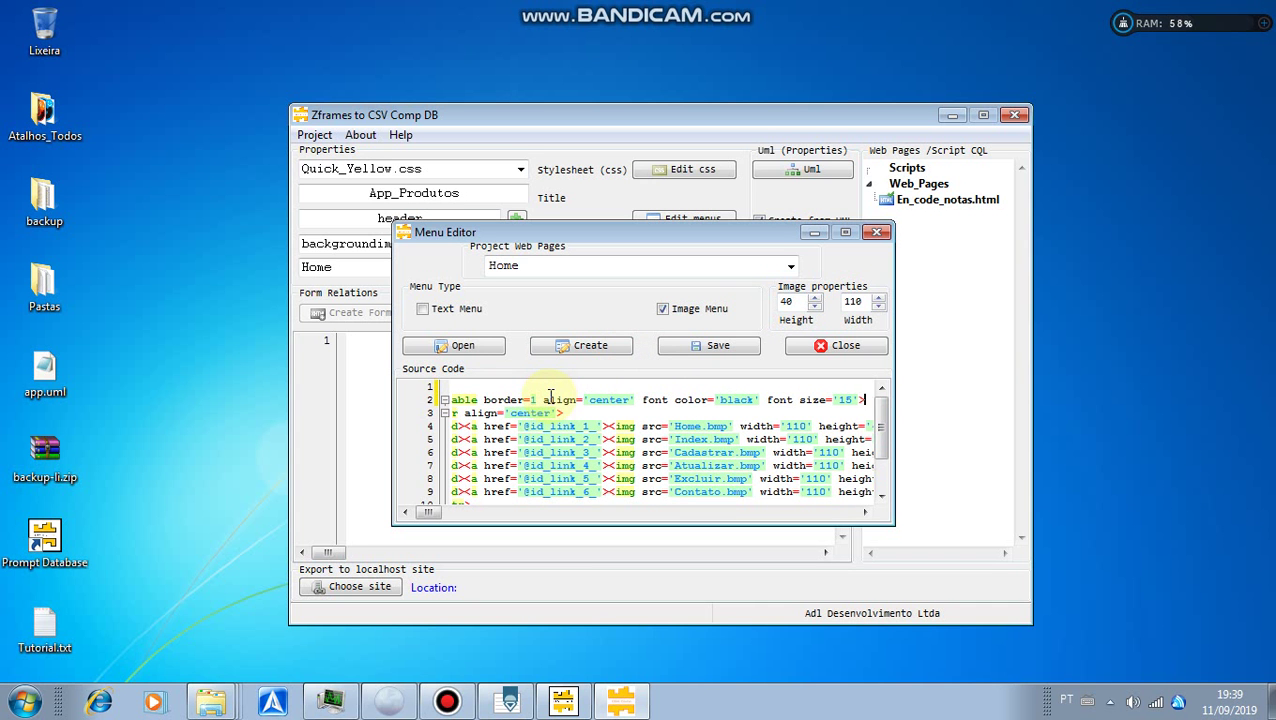
key("BackSpace")
key("BackSpace")
key("BackSpace")
key("BackSpace")
key("BackSpace")
key("BackSpace")
key("BackSpace")
key("BackSpace")
key("BackSpace")
key("BackSpace")
key("BackSpace")
key("BackSpace")
key("BackSpace")
key("BackSpace")
key("BackSpace")
Step: Delete the two DarkOrange rule lines below the closing table tag
scroll(547, 430, "down", 2)
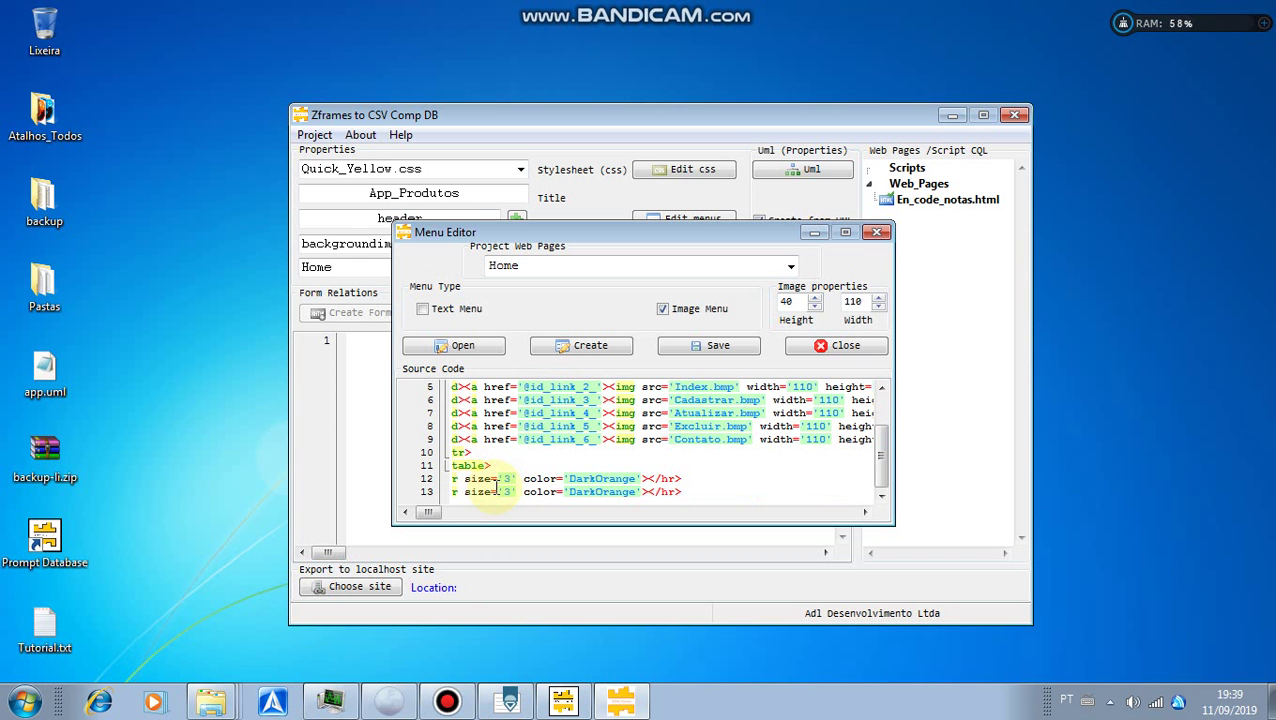
key("Home")
key("shift+End")
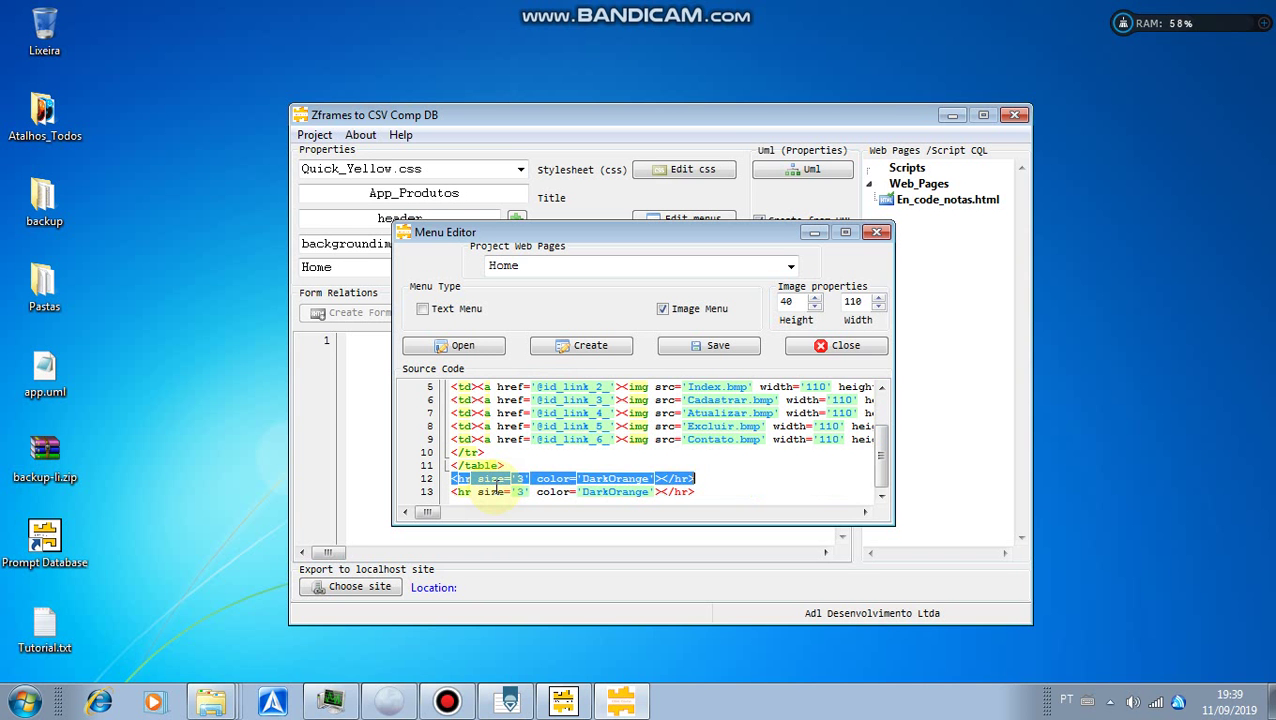
key("shift+Down")
key("Delete")
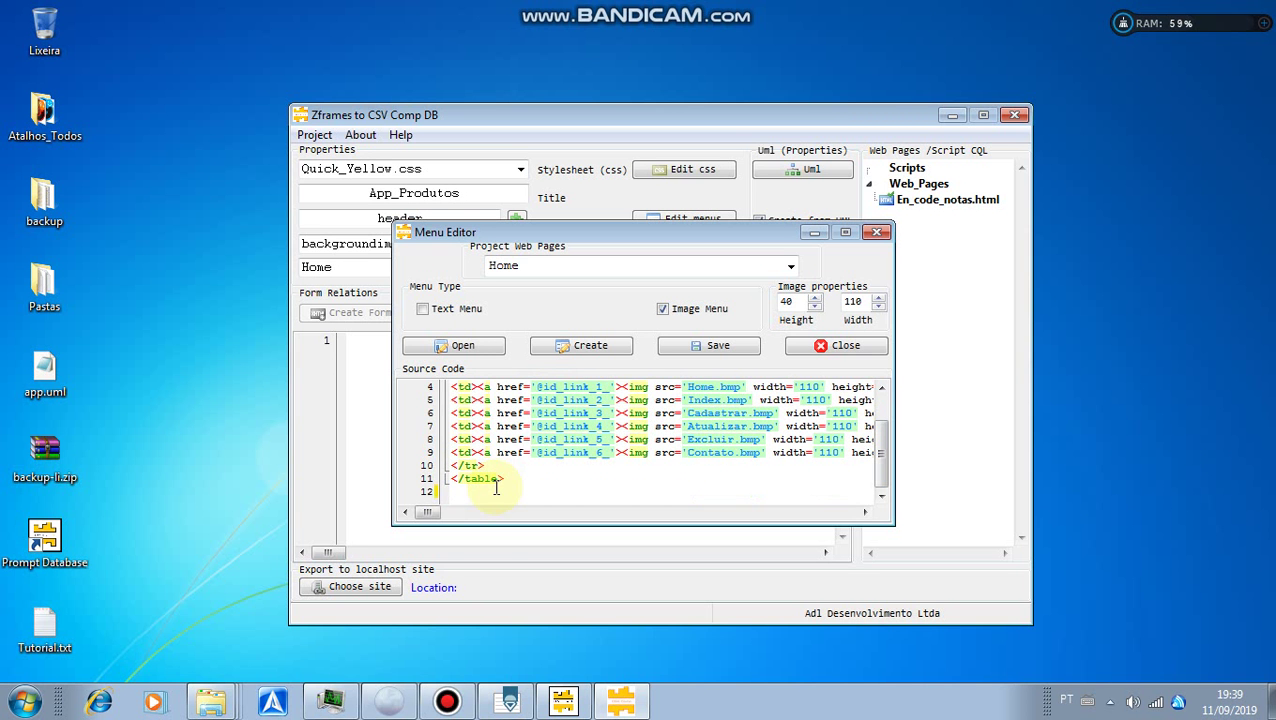
Step: Start saving the menu code and browse to the folder C:\DB\DIST\prop
left_click(697, 346)
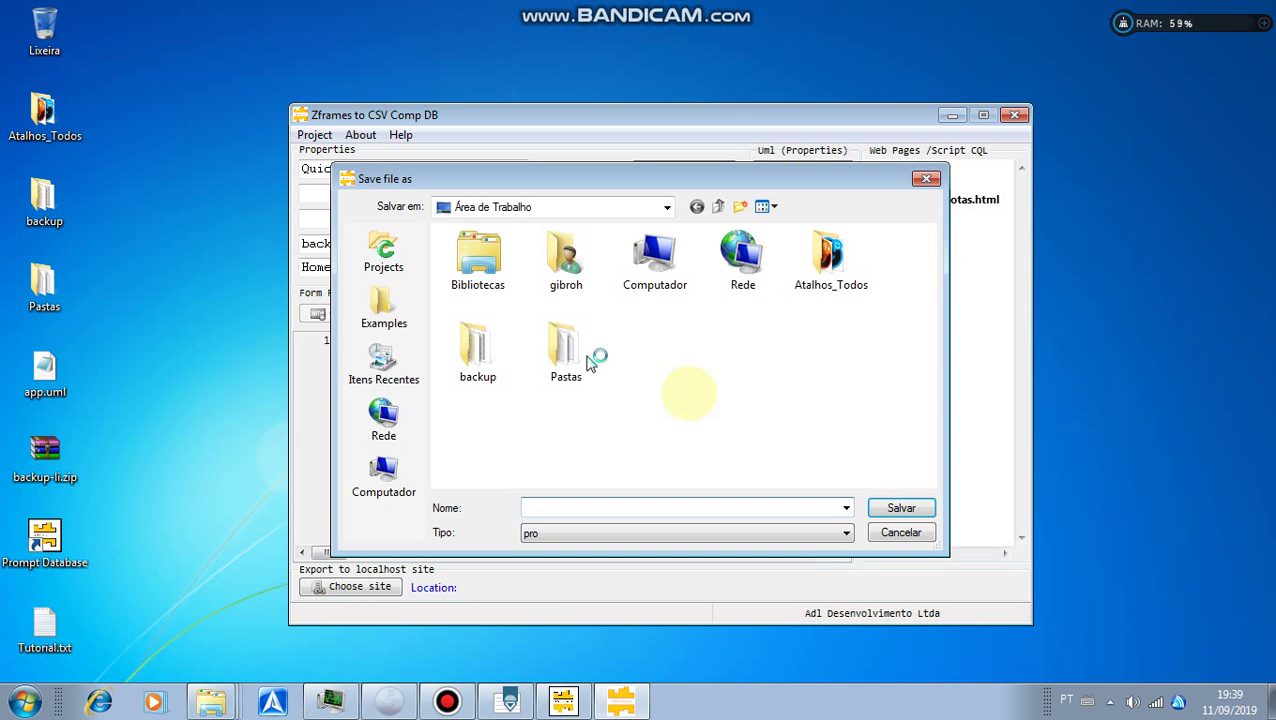
left_click(383, 500)
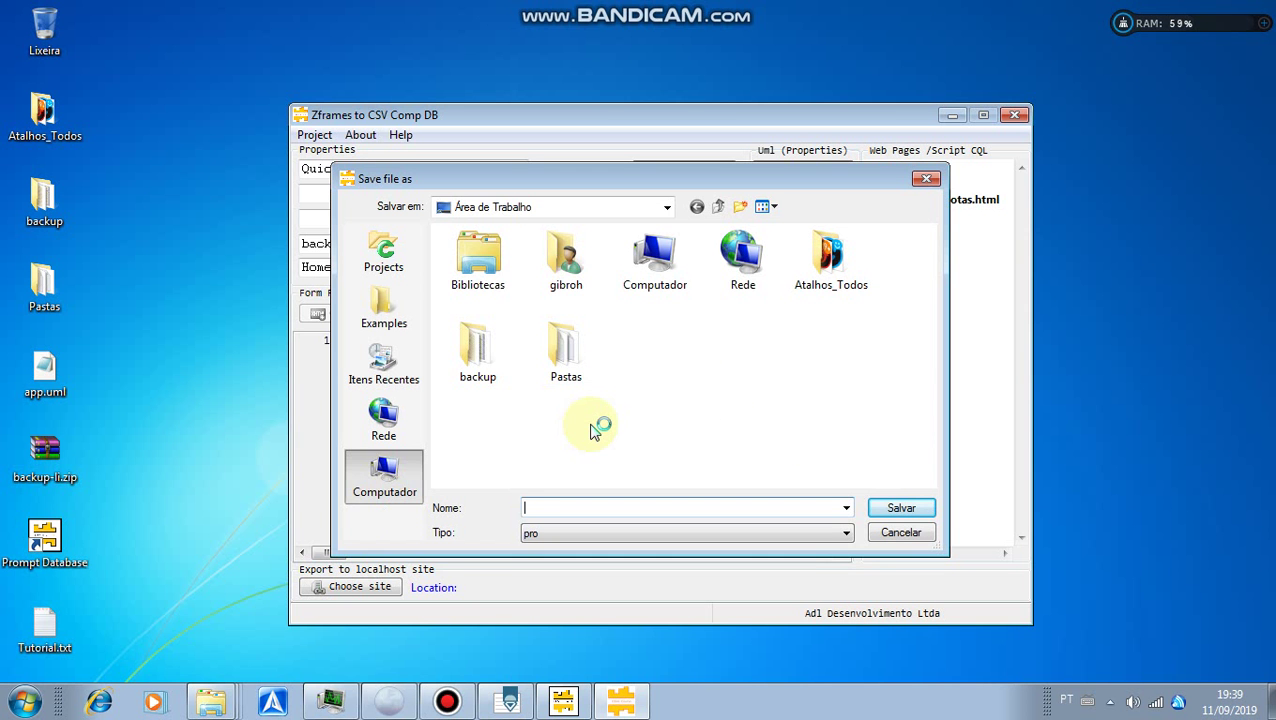
left_click(568, 287)
double_click(568, 287)
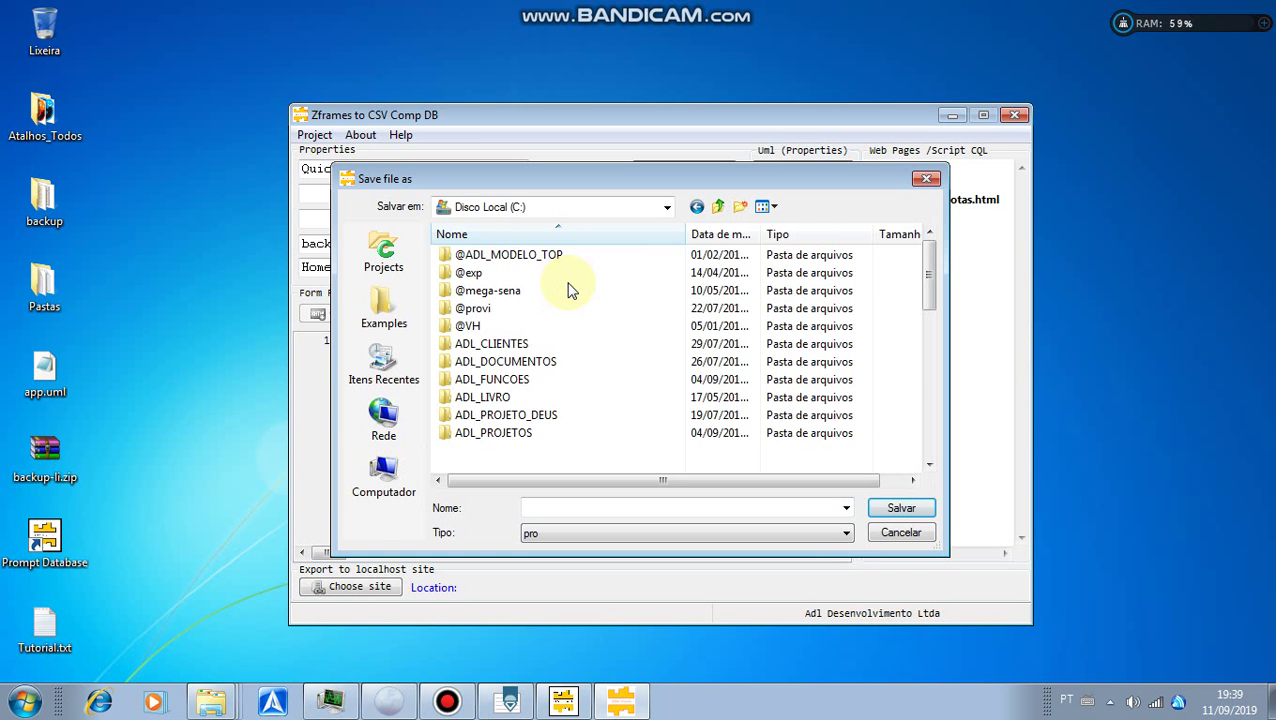
left_click(520, 397)
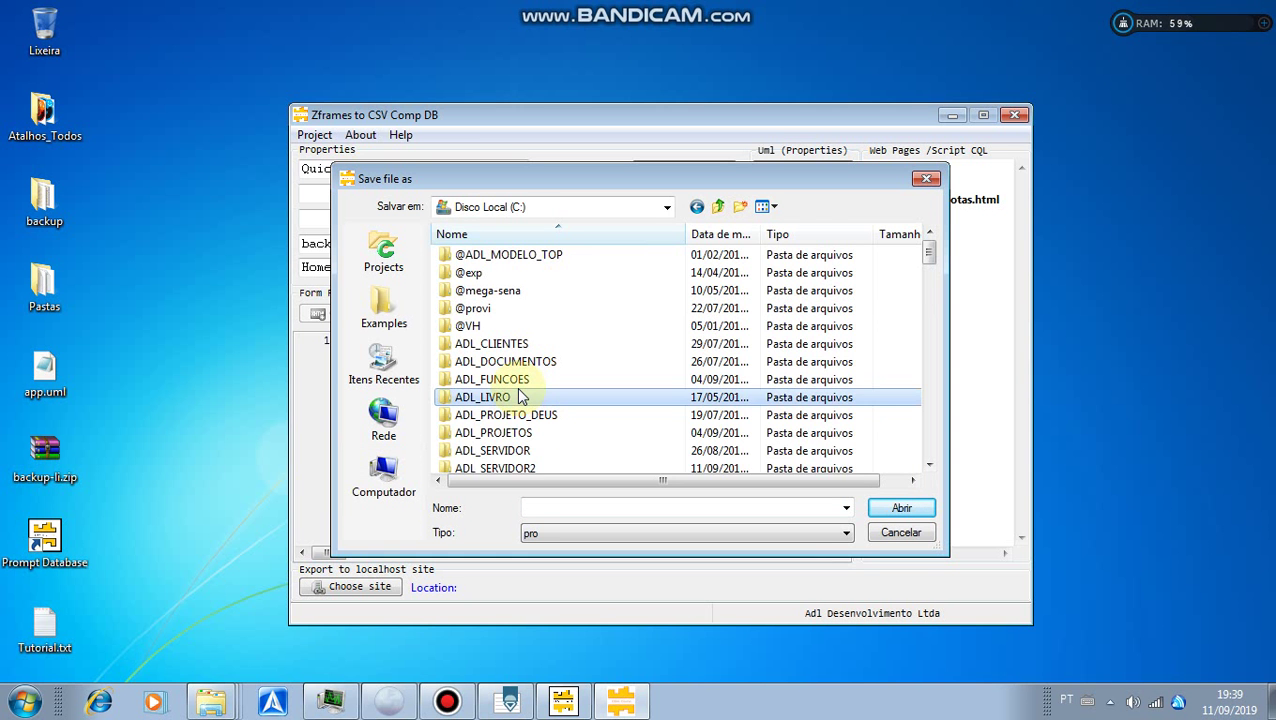
key("d")
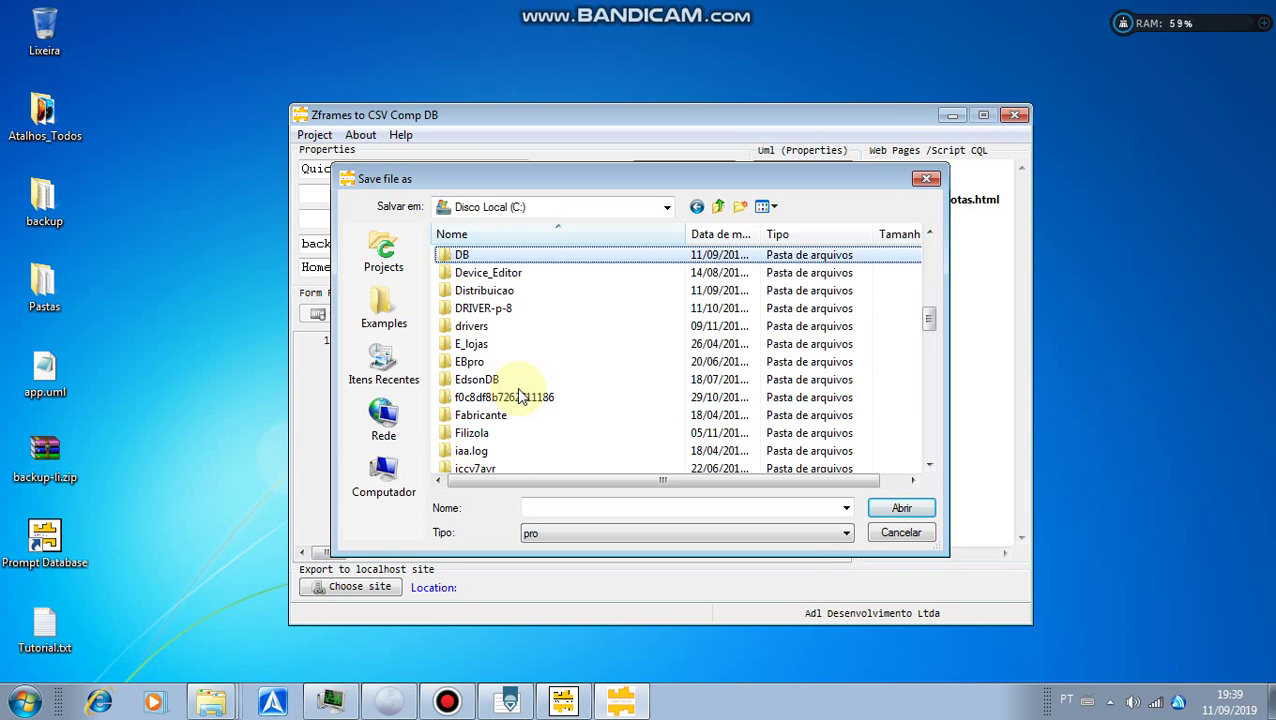
key("Down")
key("Up")
key("Return")
key("Down")
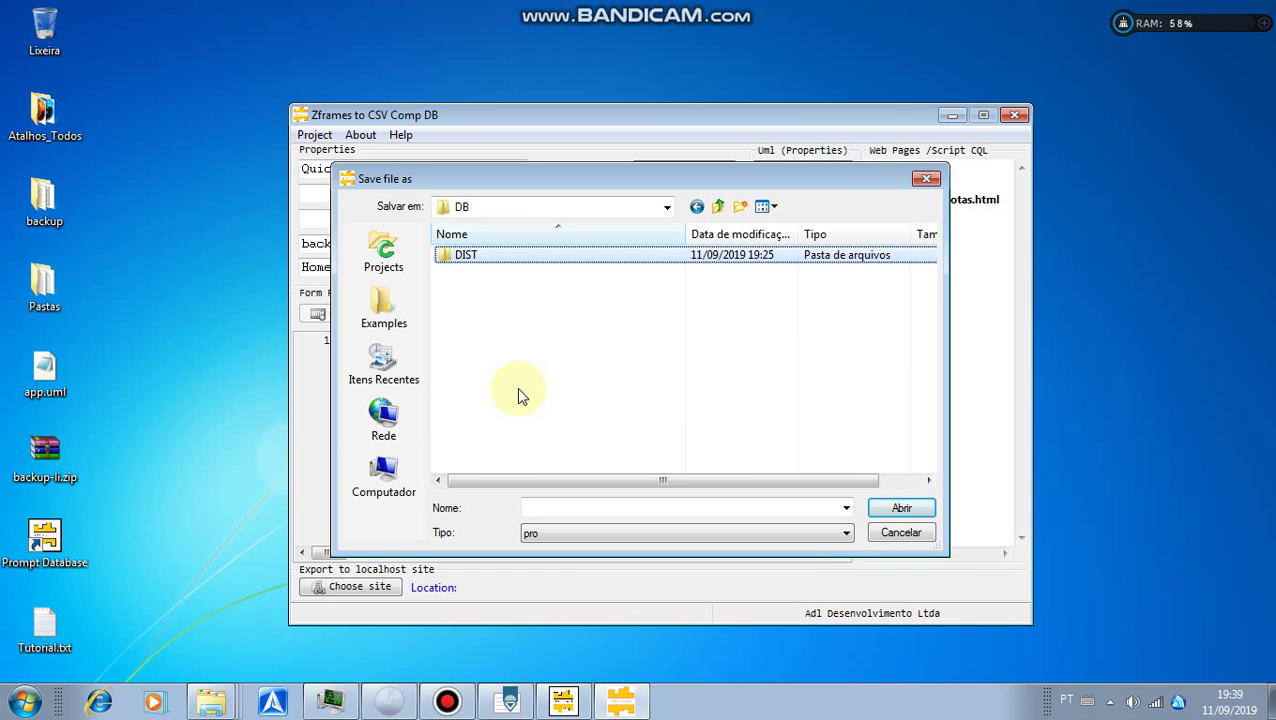
key("Return")
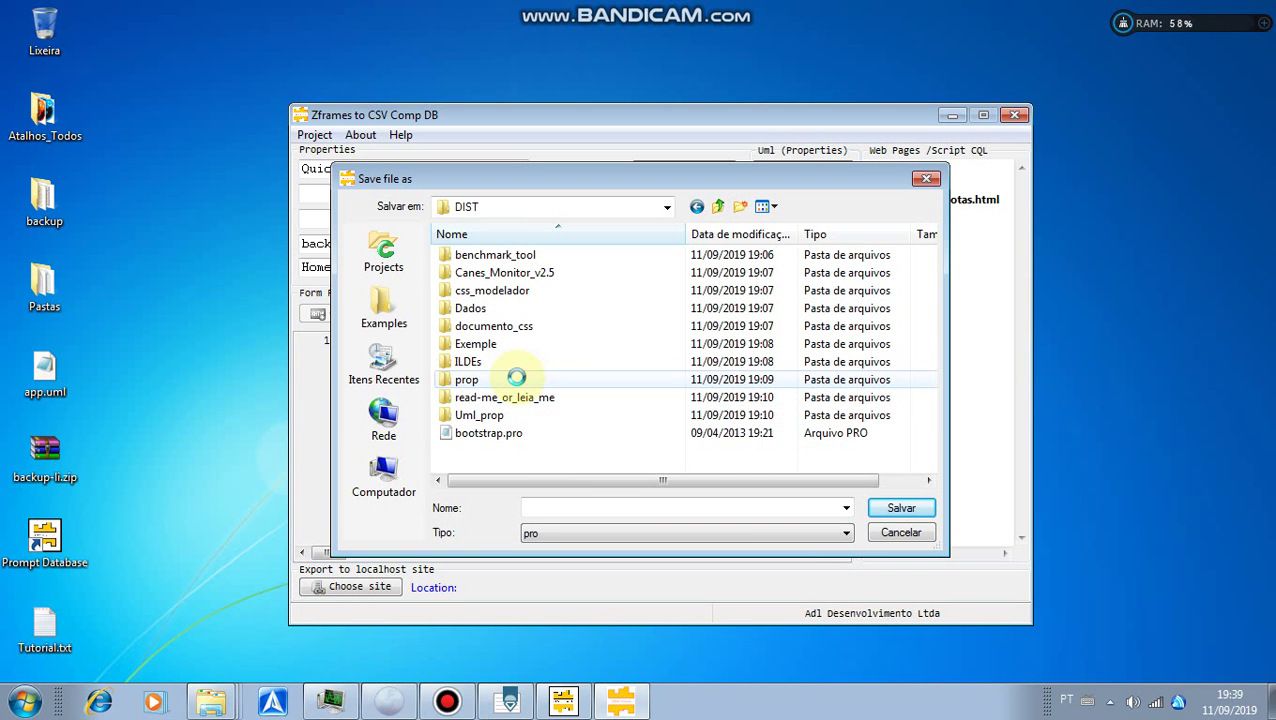
double_click(515, 379)
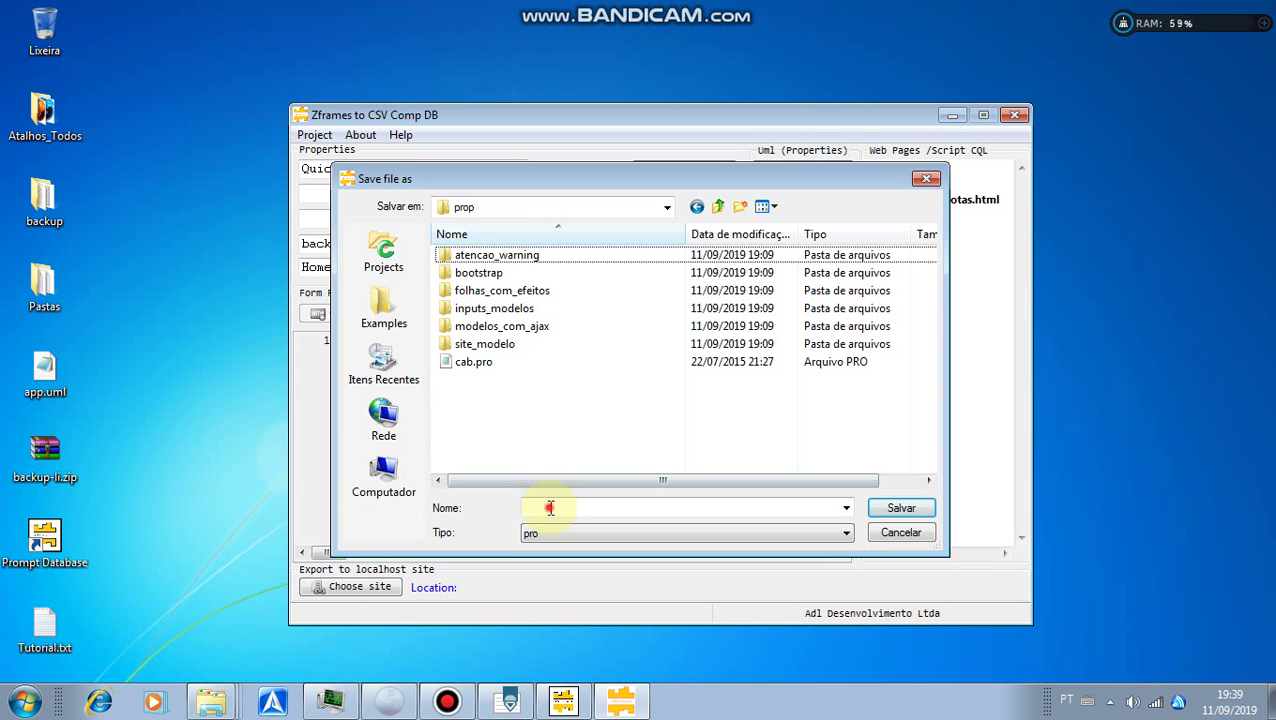
Step: Save the menu code as menu.pro and close the Menu Editor
left_click(550, 508)
type("menu.pro")
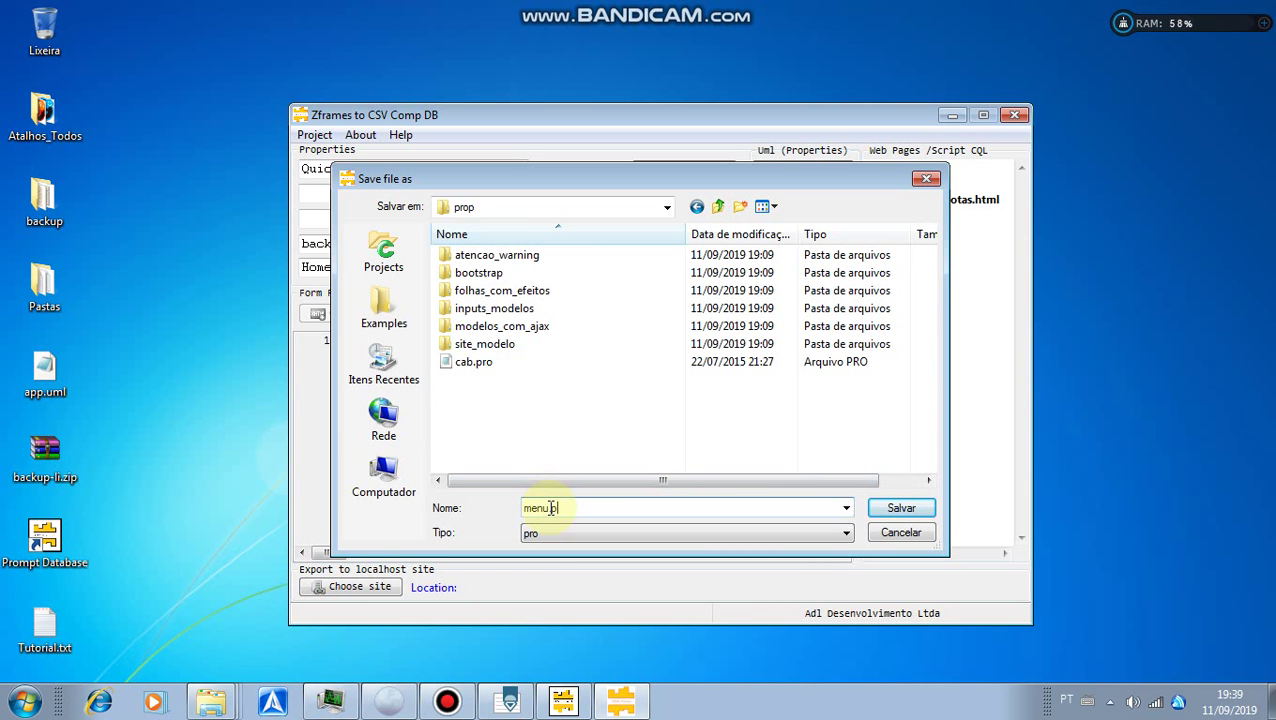
left_click(894, 510)
left_click(820, 350)
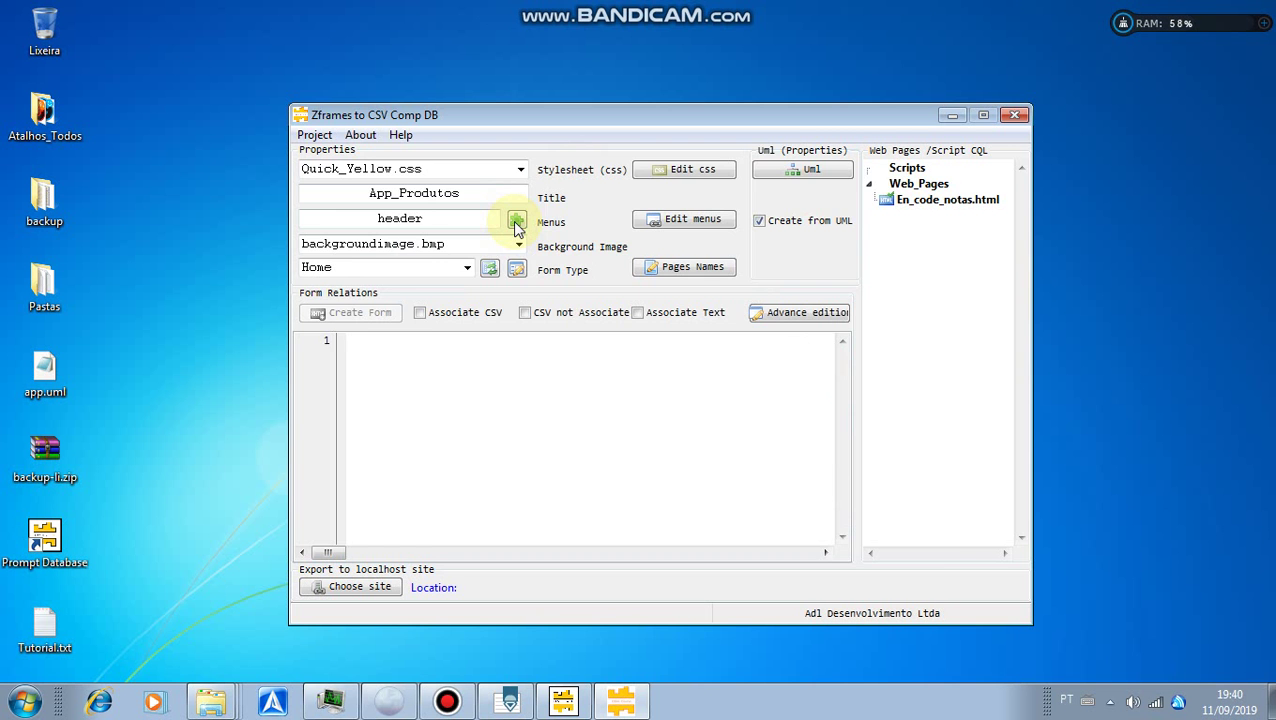
Step: Load menu.pro from the prop folder as the project's menu and clear the background image name
left_click(516, 222)
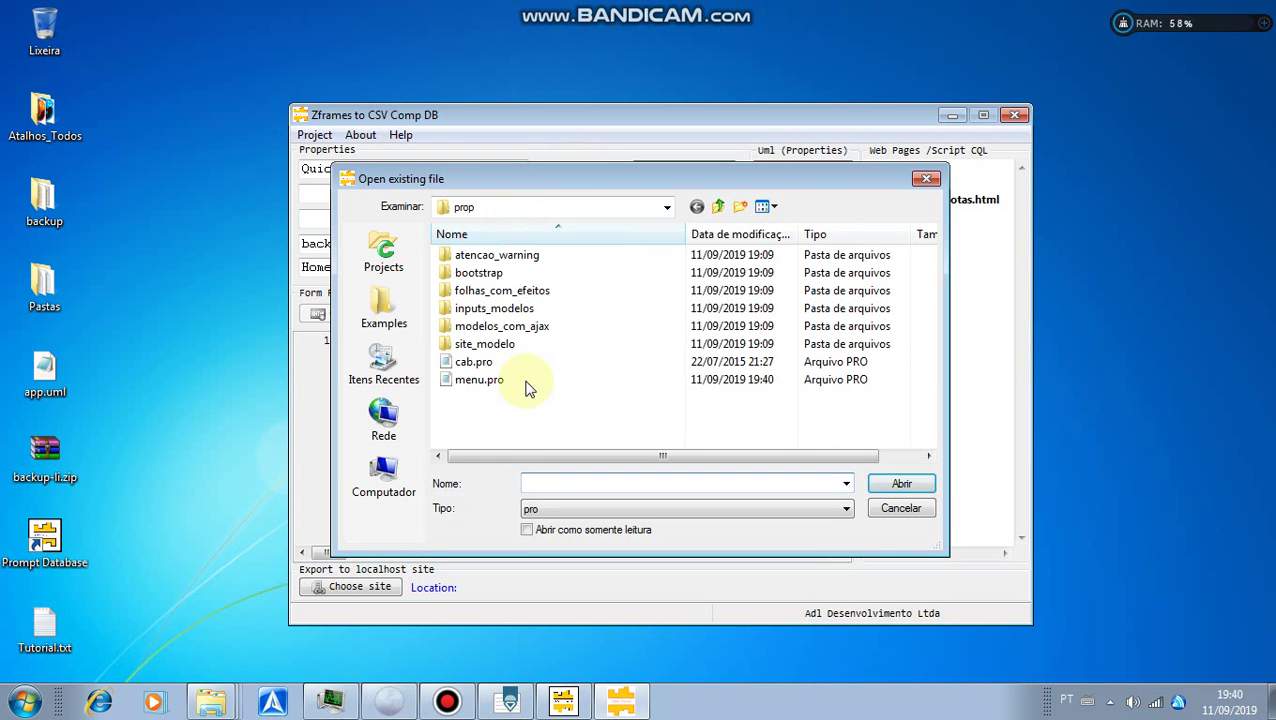
left_click(480, 379)
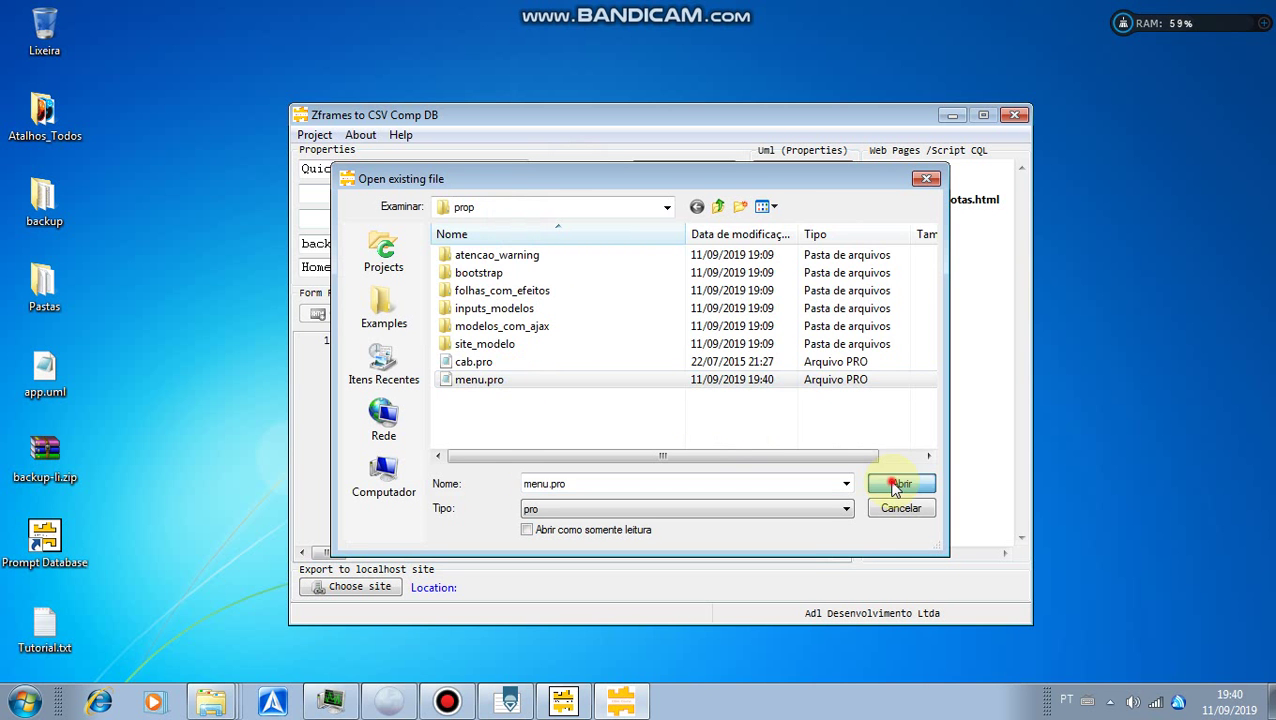
left_click(899, 485)
double_click(474, 247)
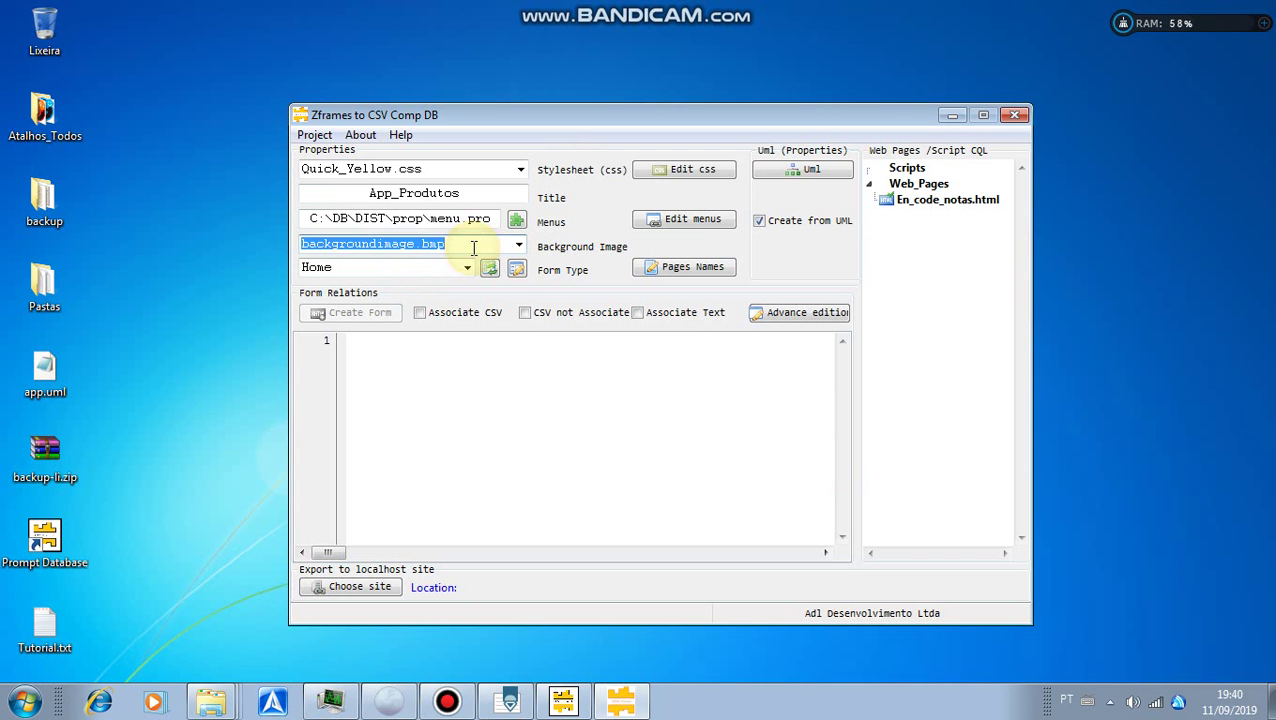
key("BackSpace")
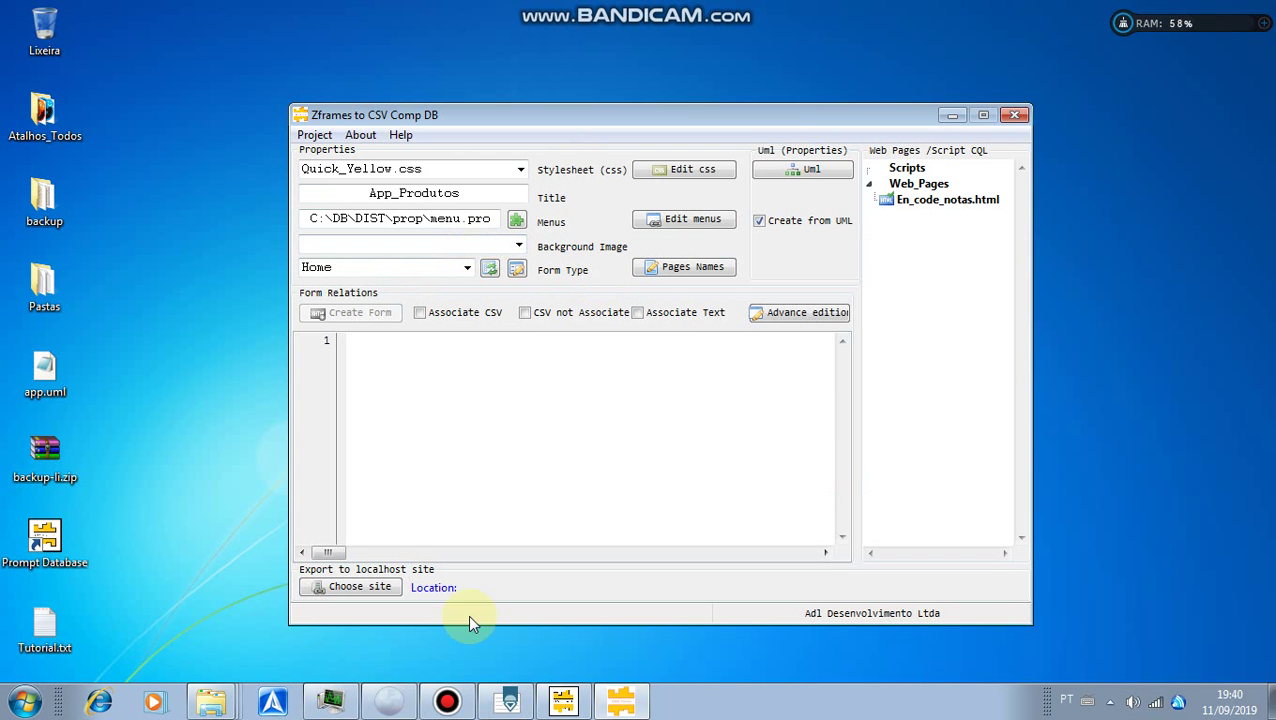
left_click(450, 703)
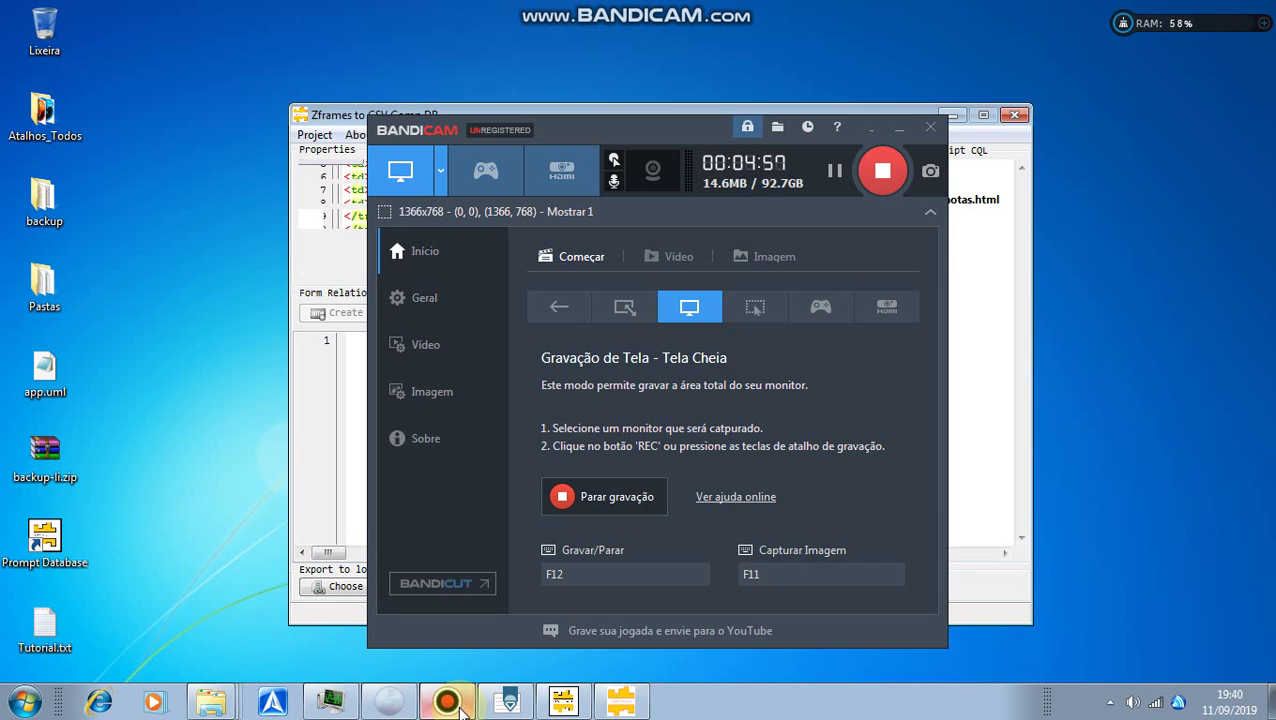
Step: Set the form type to Home and confirm it in the Form Types dialog
left_click(898, 131)
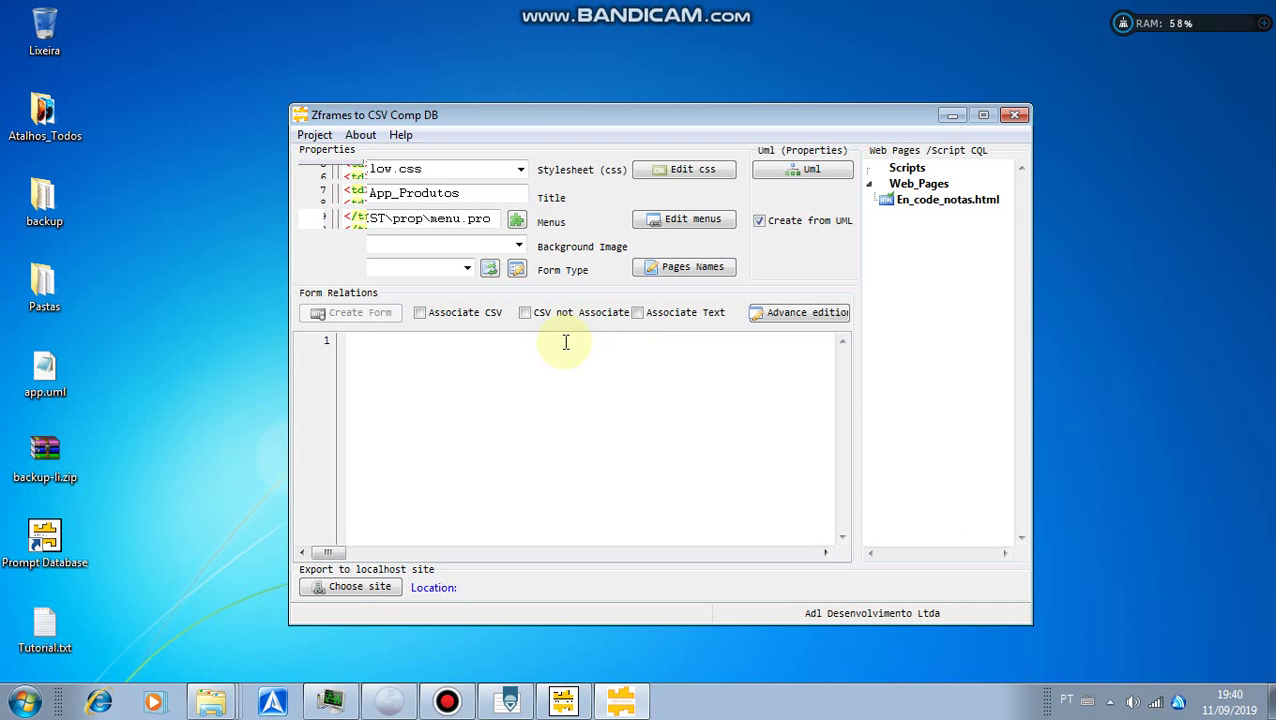
left_click(467, 269)
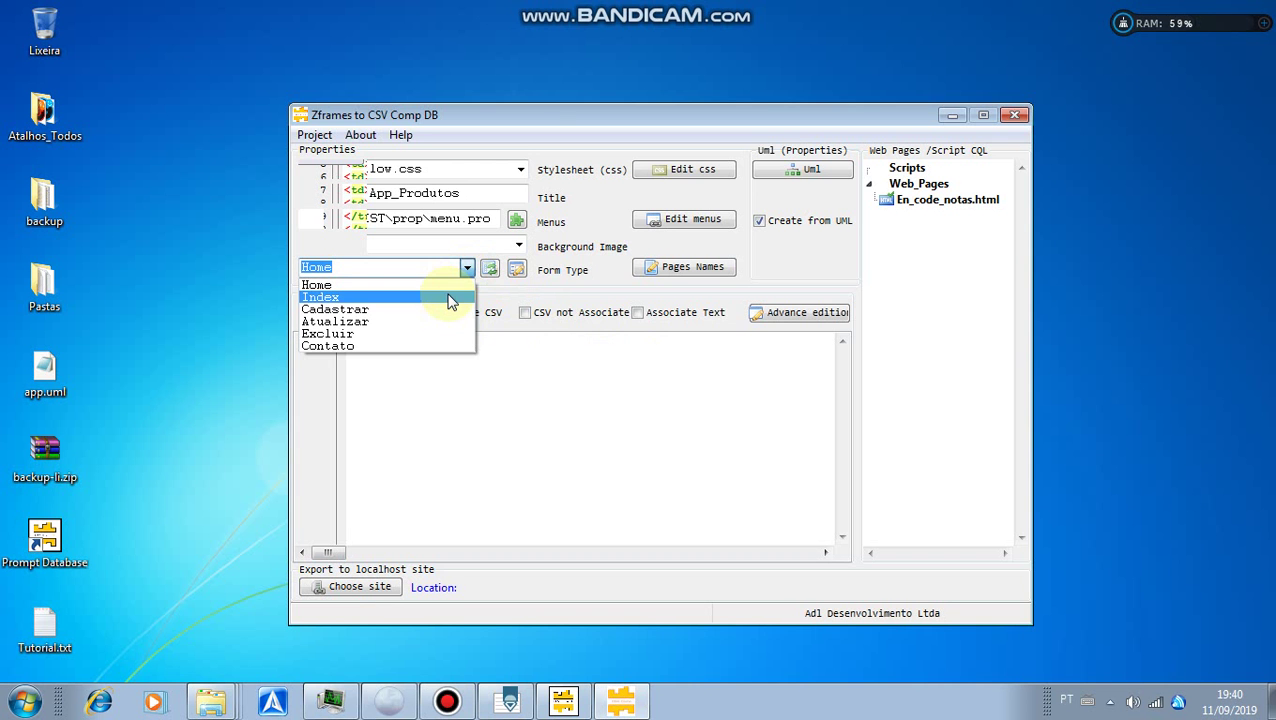
left_click(607, 292)
left_click(641, 276)
left_click(722, 512)
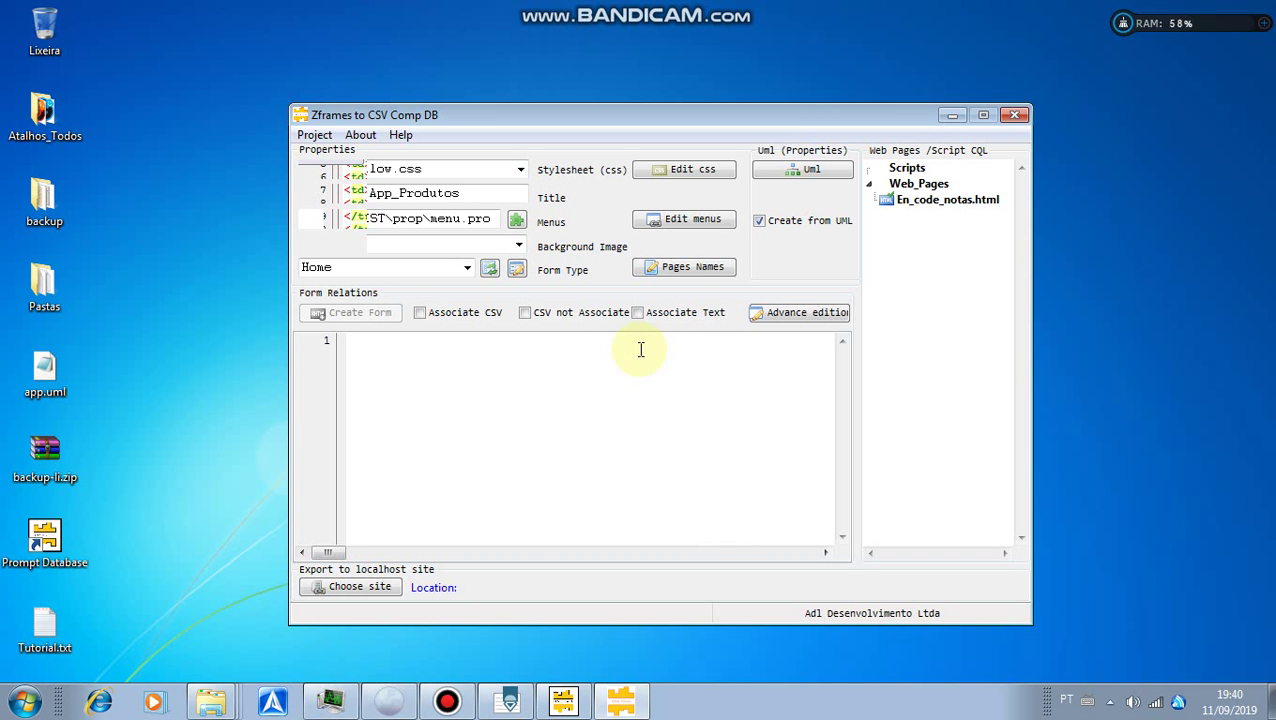
left_click(516, 270)
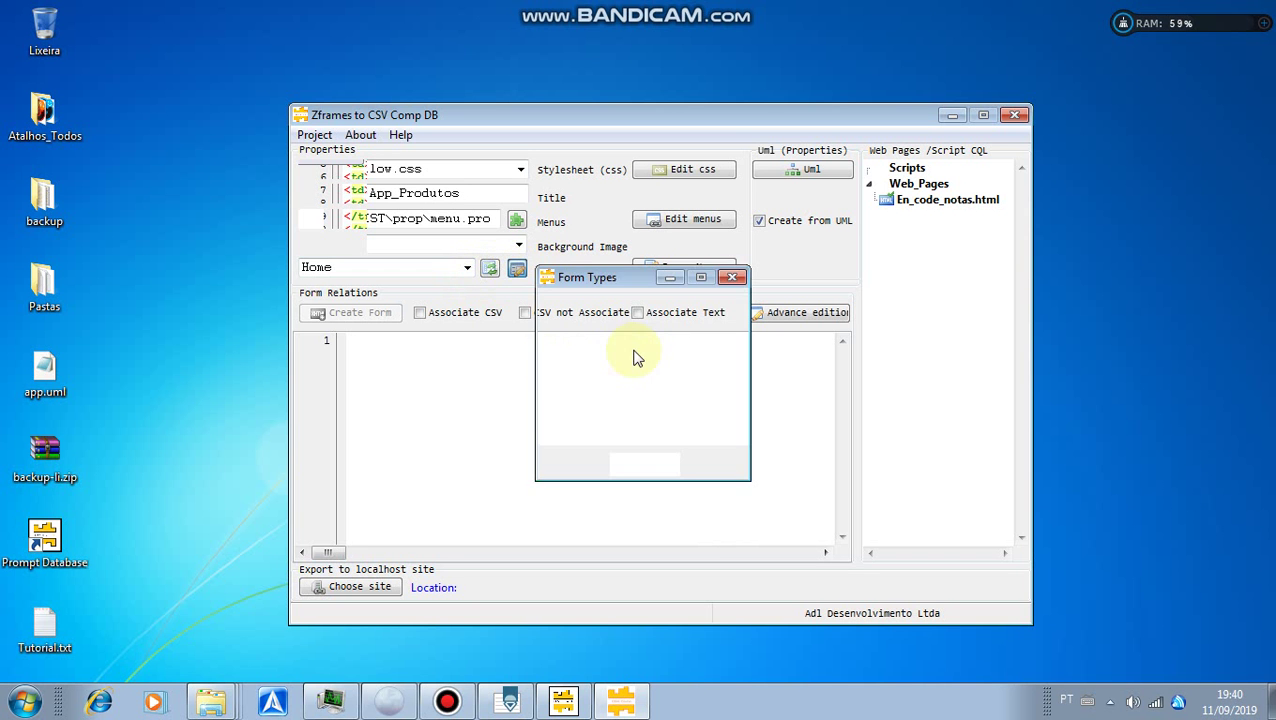
left_click(665, 468)
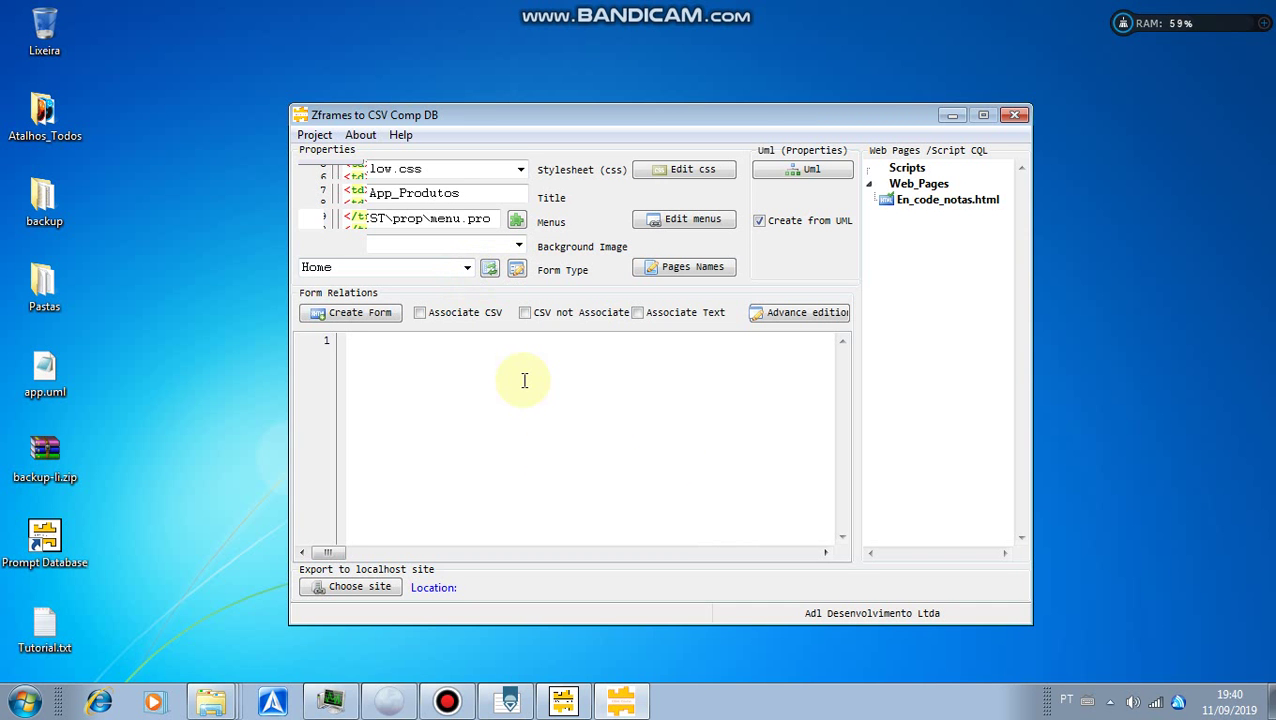
Step: Start creating the Home form and browse to local disk C: for its CSV file
left_click(388, 318)
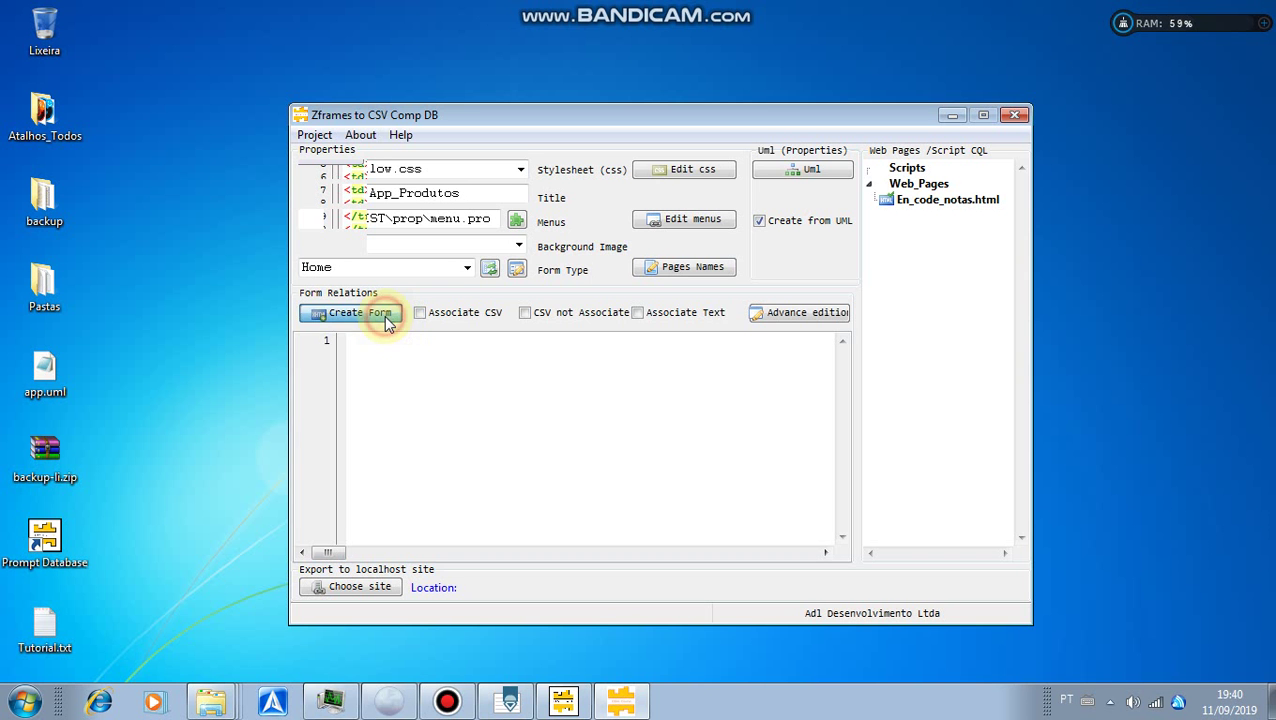
left_click(766, 352)
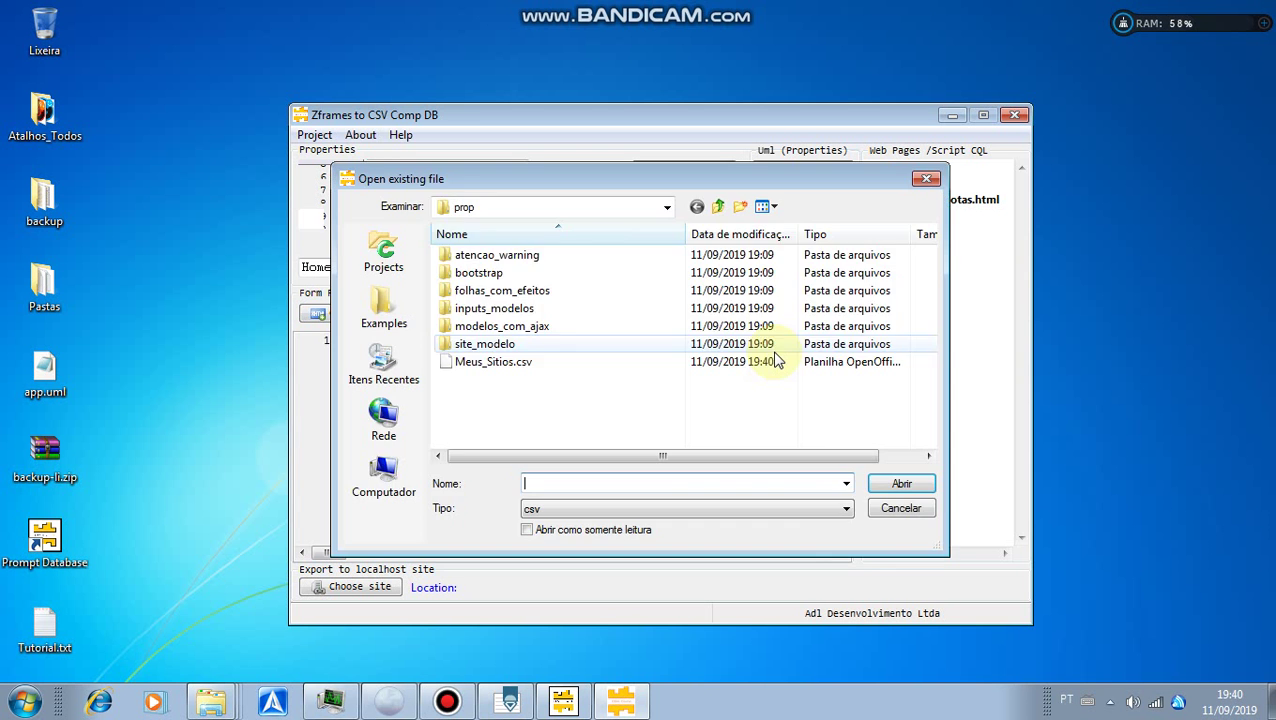
left_click(669, 210)
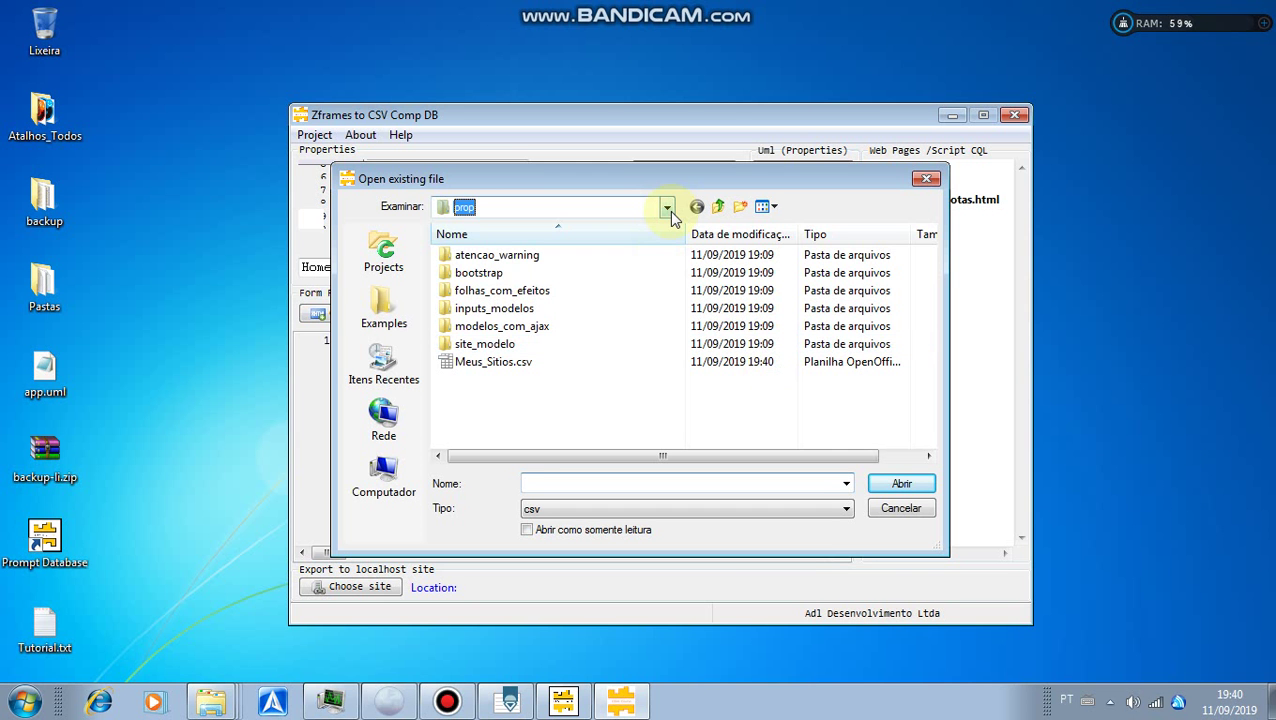
left_click(669, 210)
left_click(669, 210)
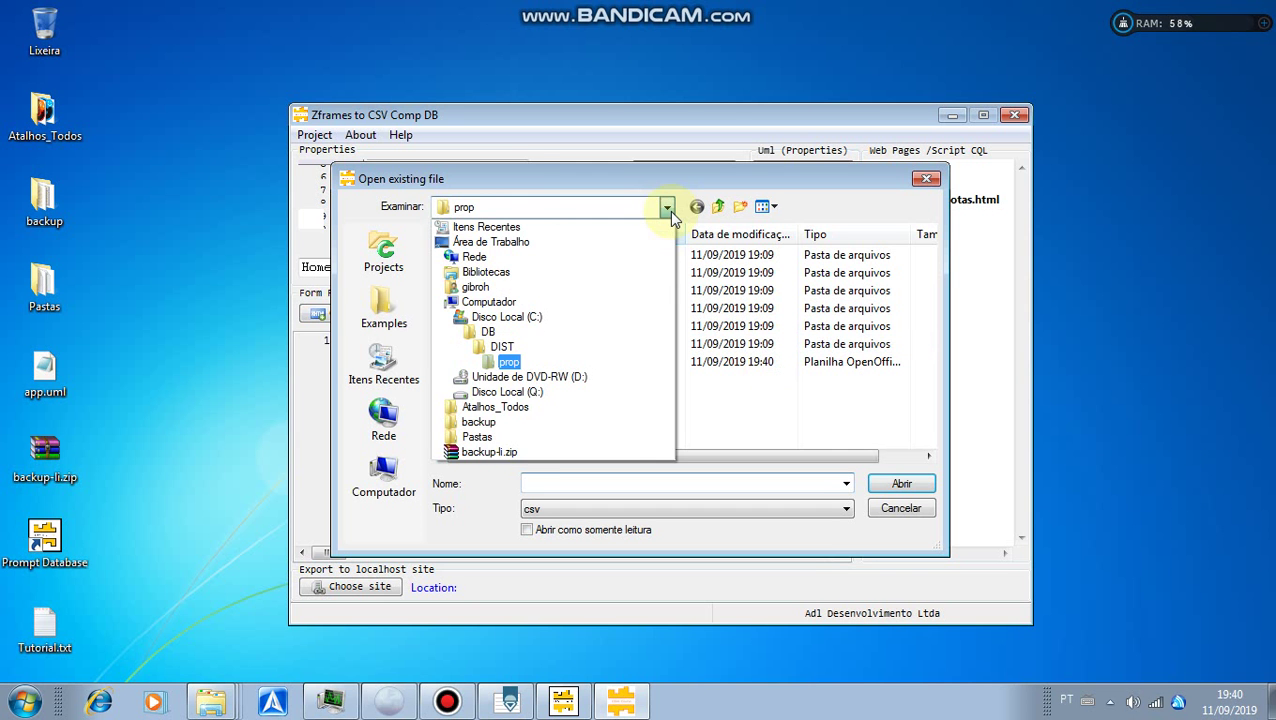
left_click(556, 321)
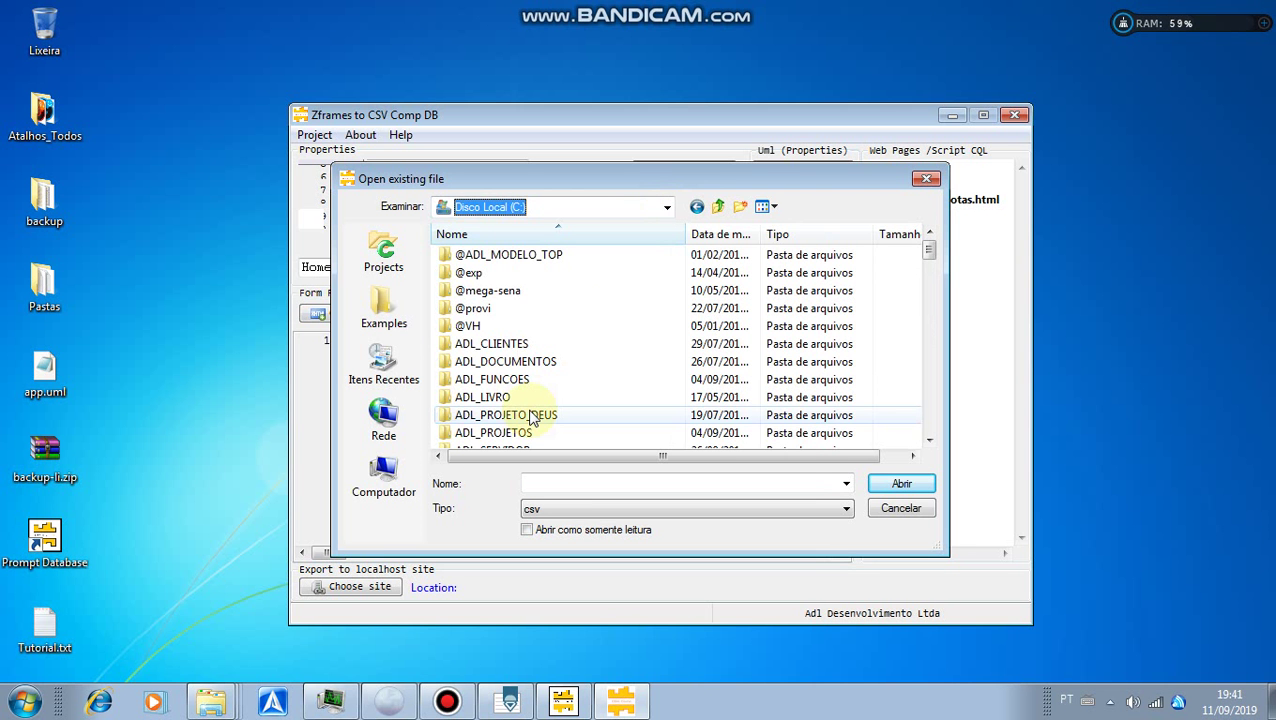
Step: Find and open the ADL_SERVIDOR2 folder on local disk C:
left_click(532, 418)
scroll(532, 418, "down", 5)
key("Down")
key("Down")
key("Down")
key("Down")
key("Down")
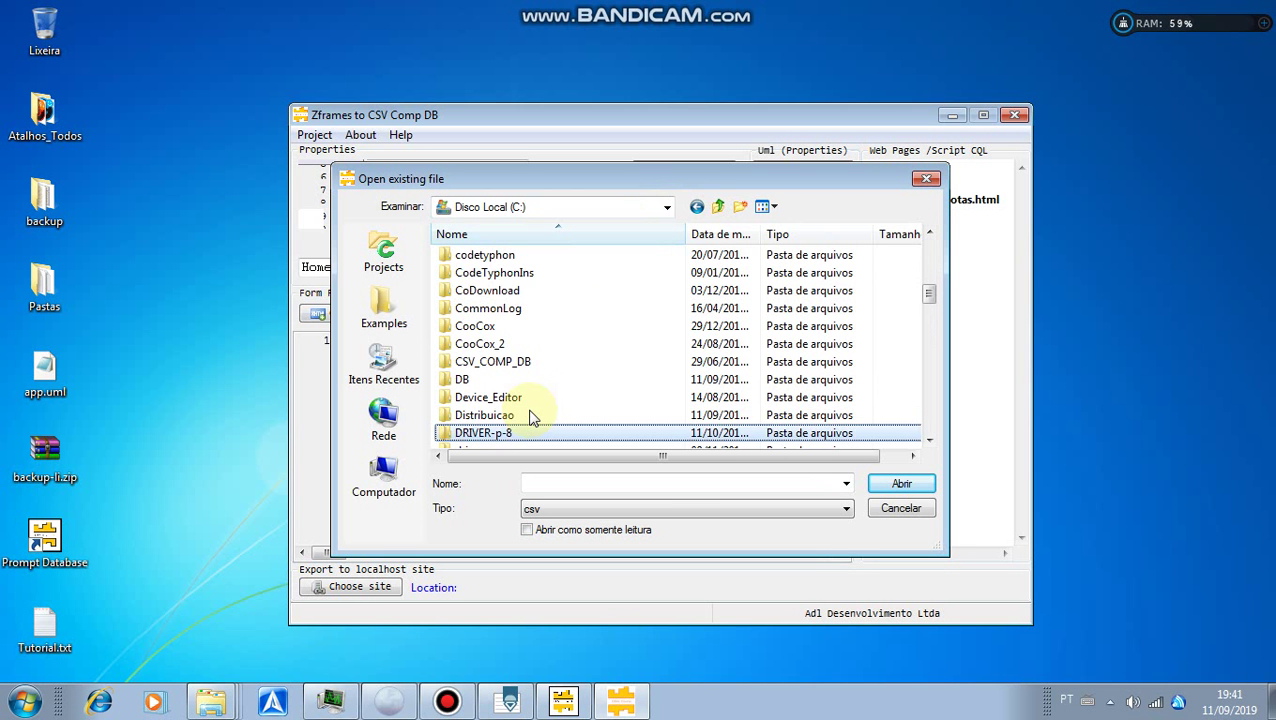
key("Up")
key("Up")
key("Up")
key("Up")
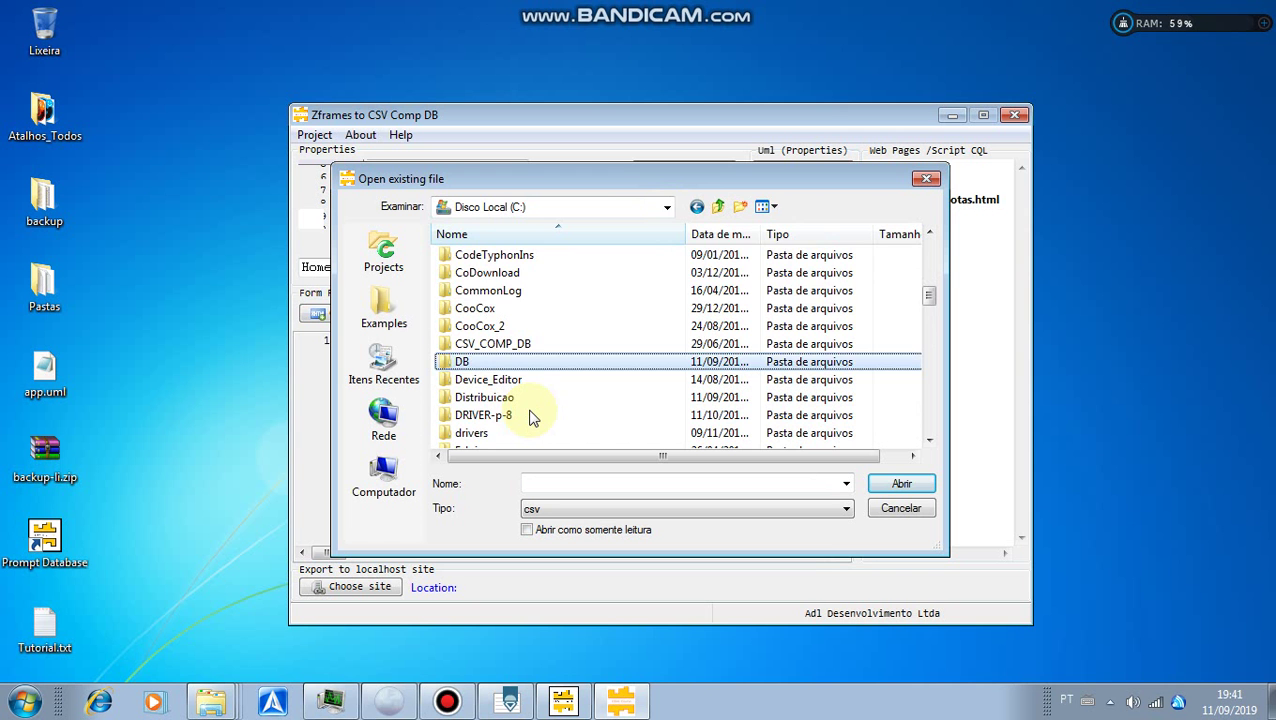
key("Up")
key("Up")
key("Up")
key("Up")
key("Up")
key("Up")
key("Up")
key("Up")
key("Up")
key("Up")
key("Up")
key("Up")
key("Up")
key("Up")
key("Up")
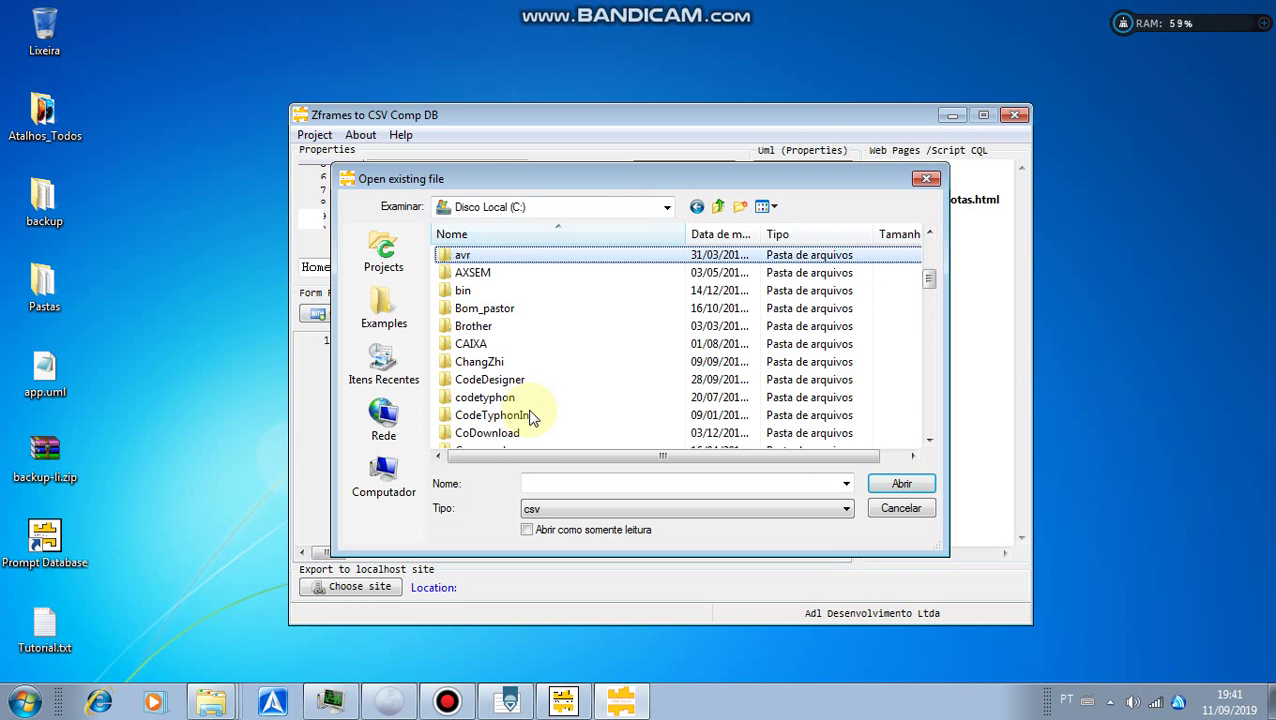
key("Home")
key("Down")
key("Down")
key("Down")
key("Down")
key("Down")
key("Down")
key("Down")
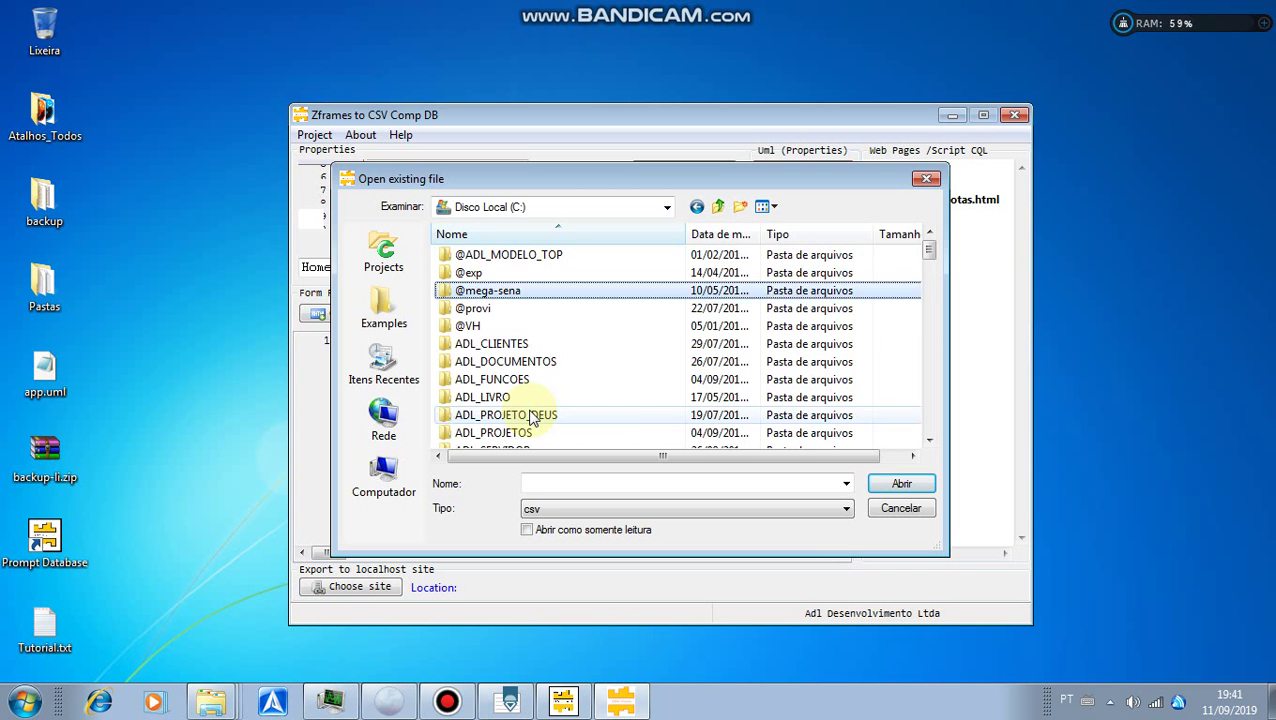
key("Down")
key("Down")
key("Down")
key("Down")
key("Down")
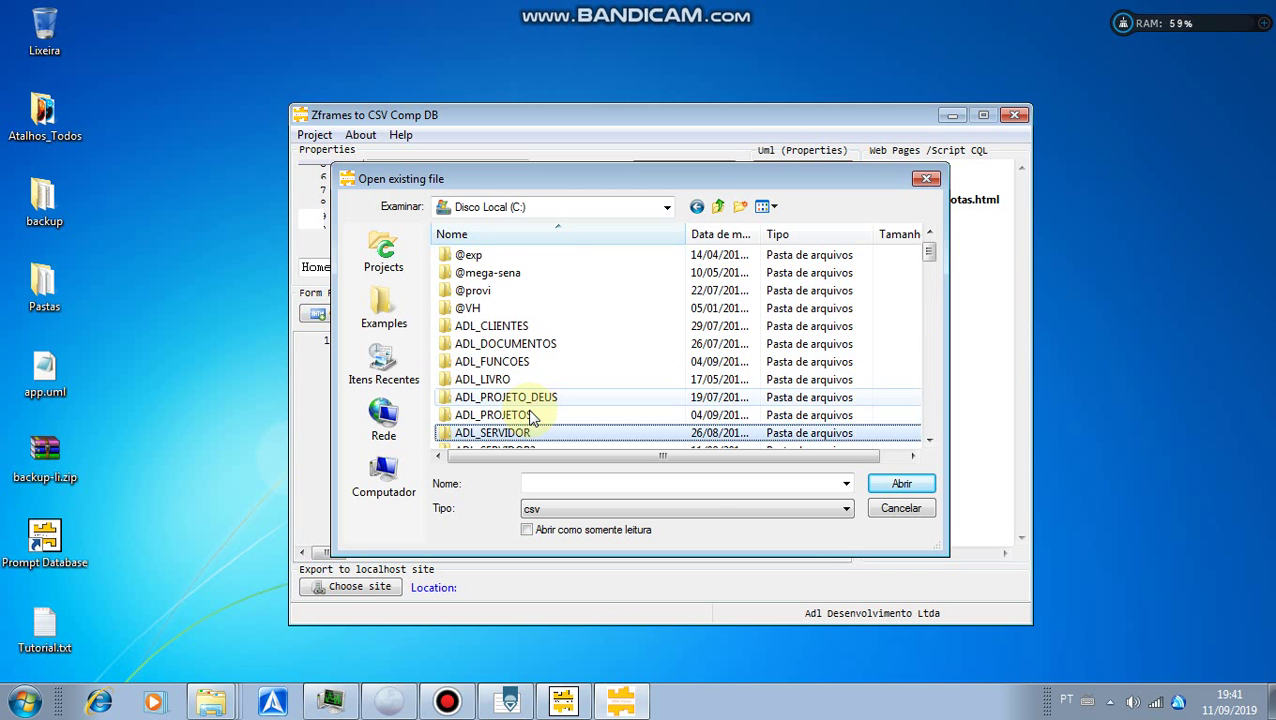
key("Return")
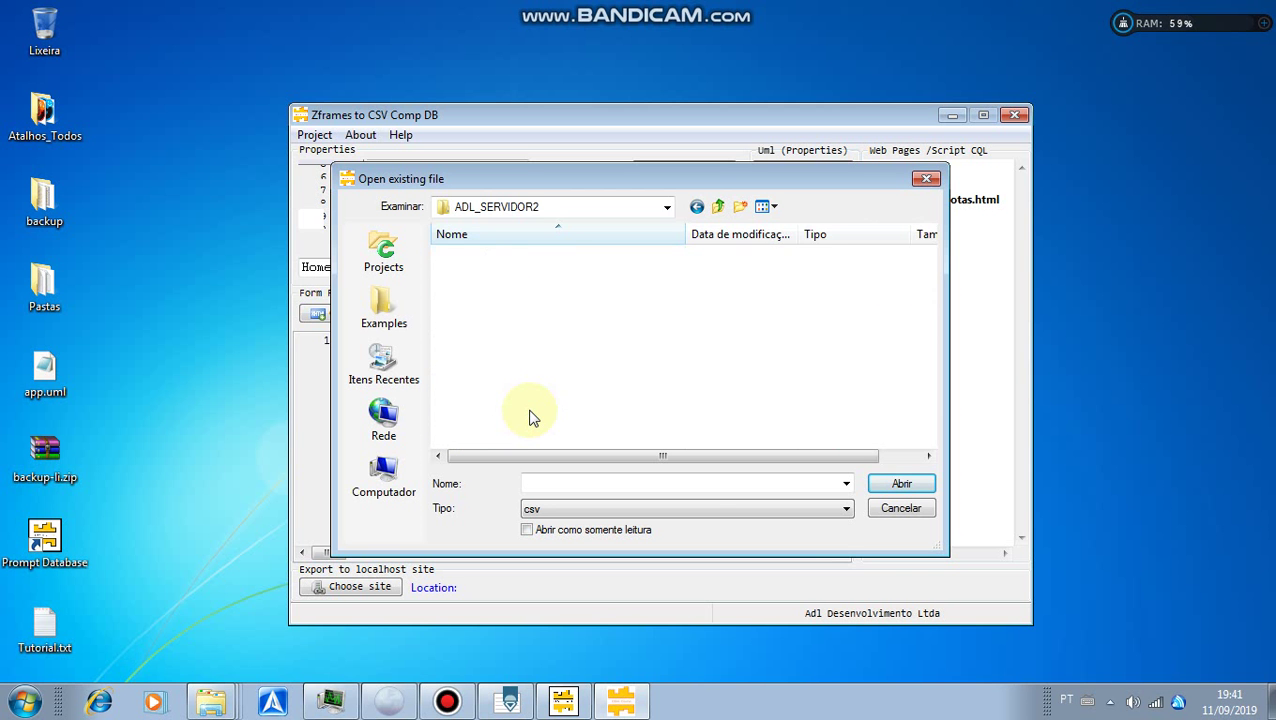
Step: Open the htdocs folder and load produtos.csv to generate the Home page code
key("Down")
key("Down")
key("Down")
key("Down")
key("Down")
key("Return")
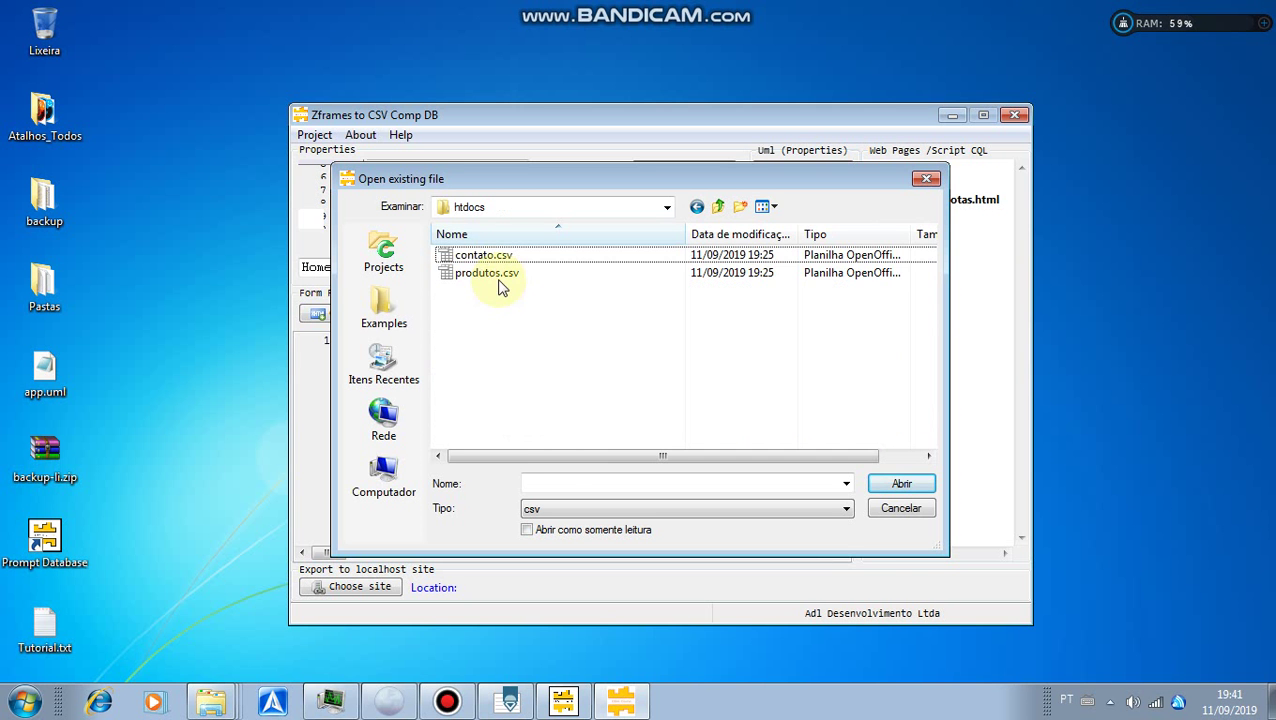
left_click(497, 276)
left_click(886, 486)
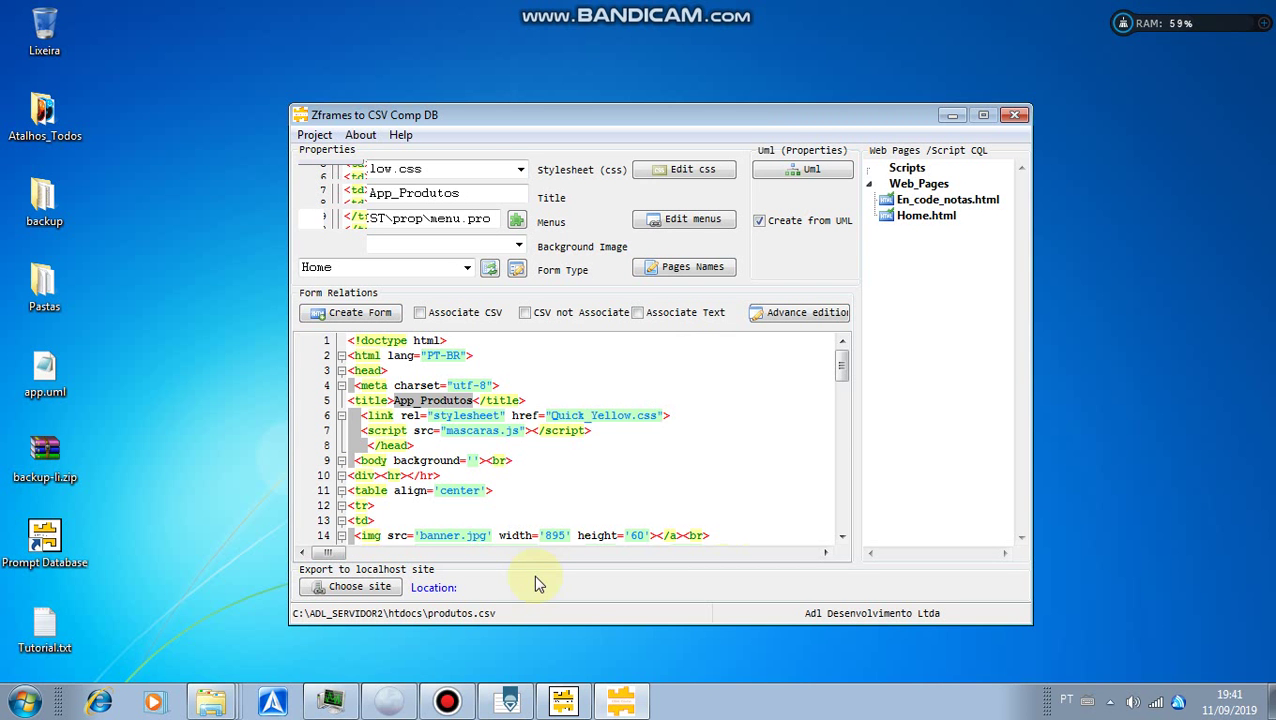
Step: Preview Home.html from the web pages list in the Pale Moon browser and close the duplicate tab
mouse_move(393, 712)
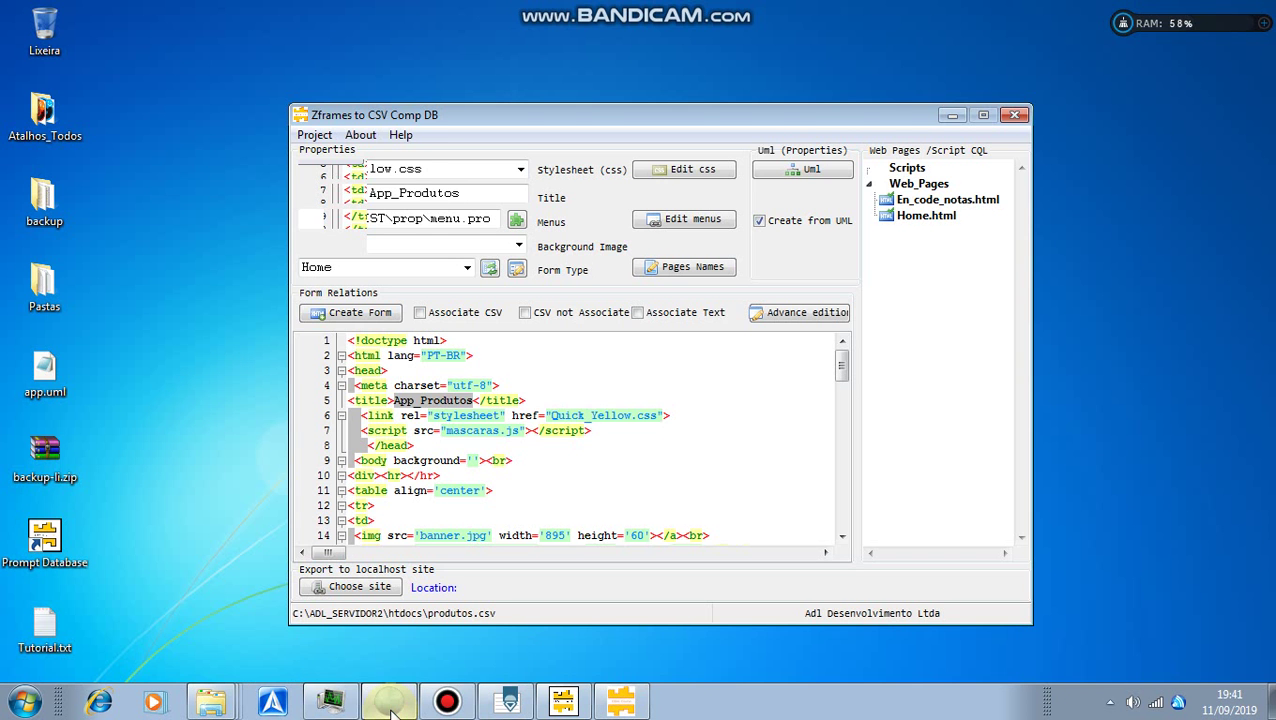
left_click(392, 710)
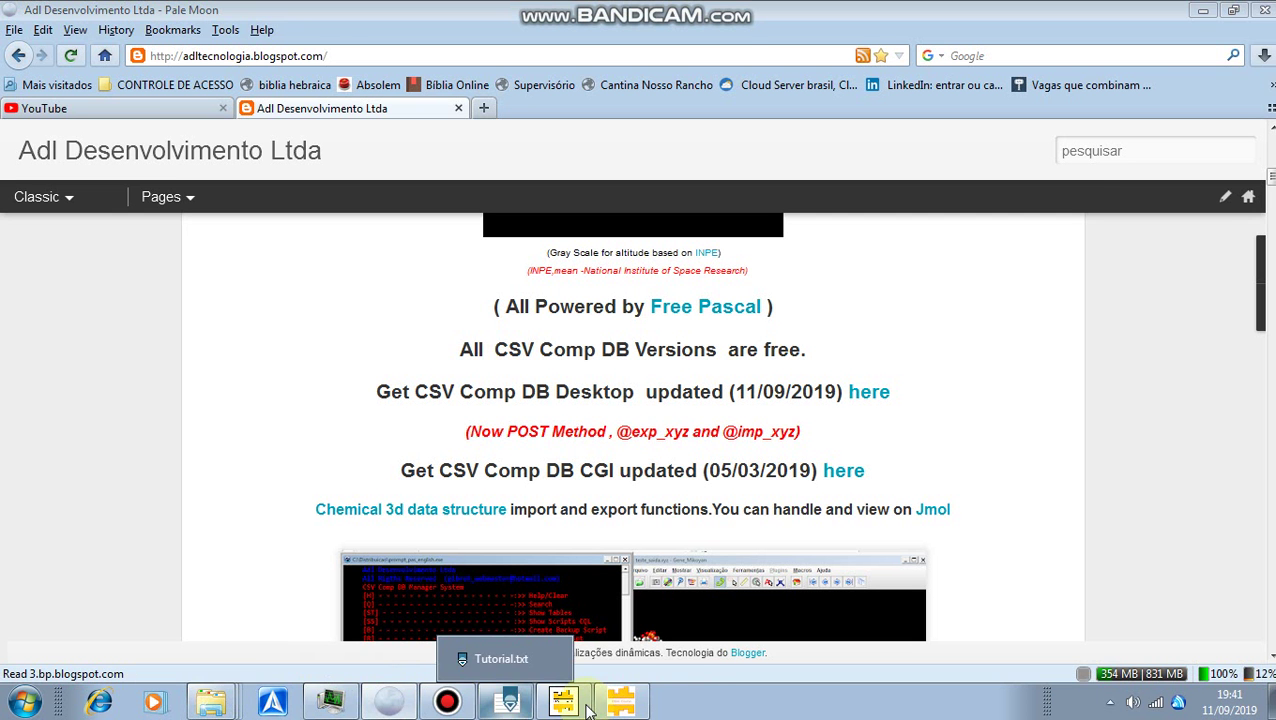
left_click(620, 708)
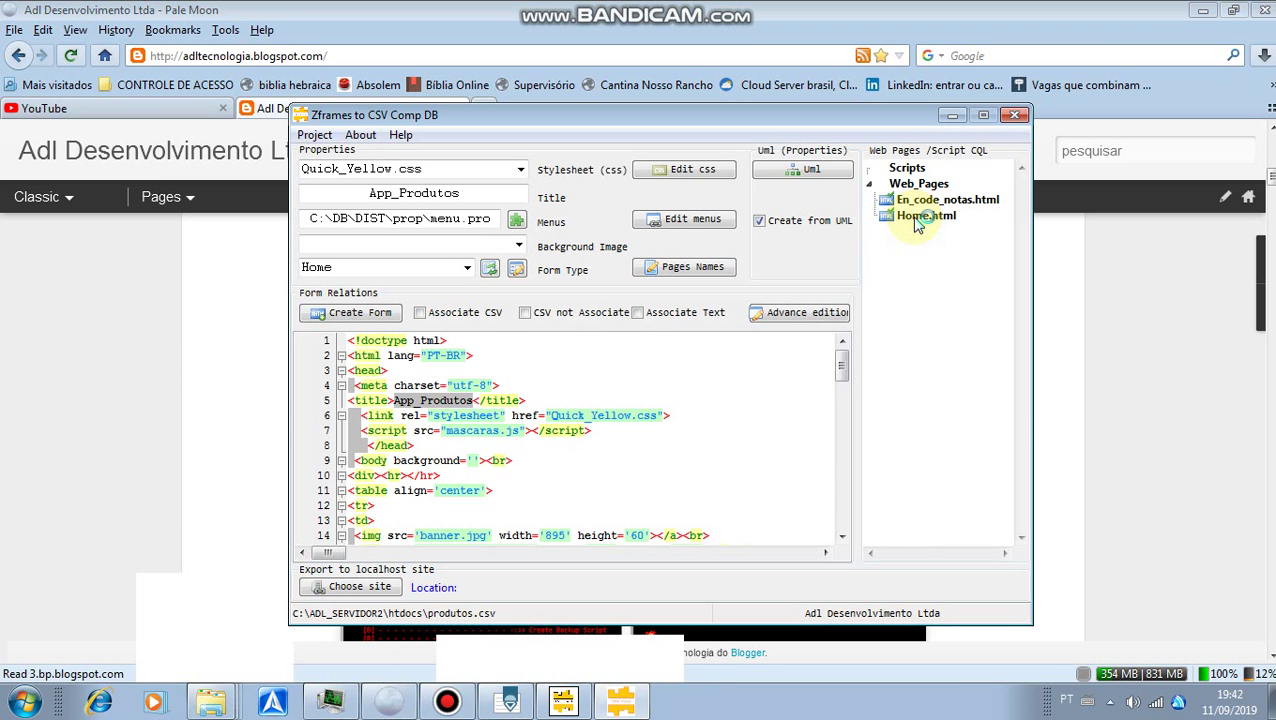
left_click(916, 220)
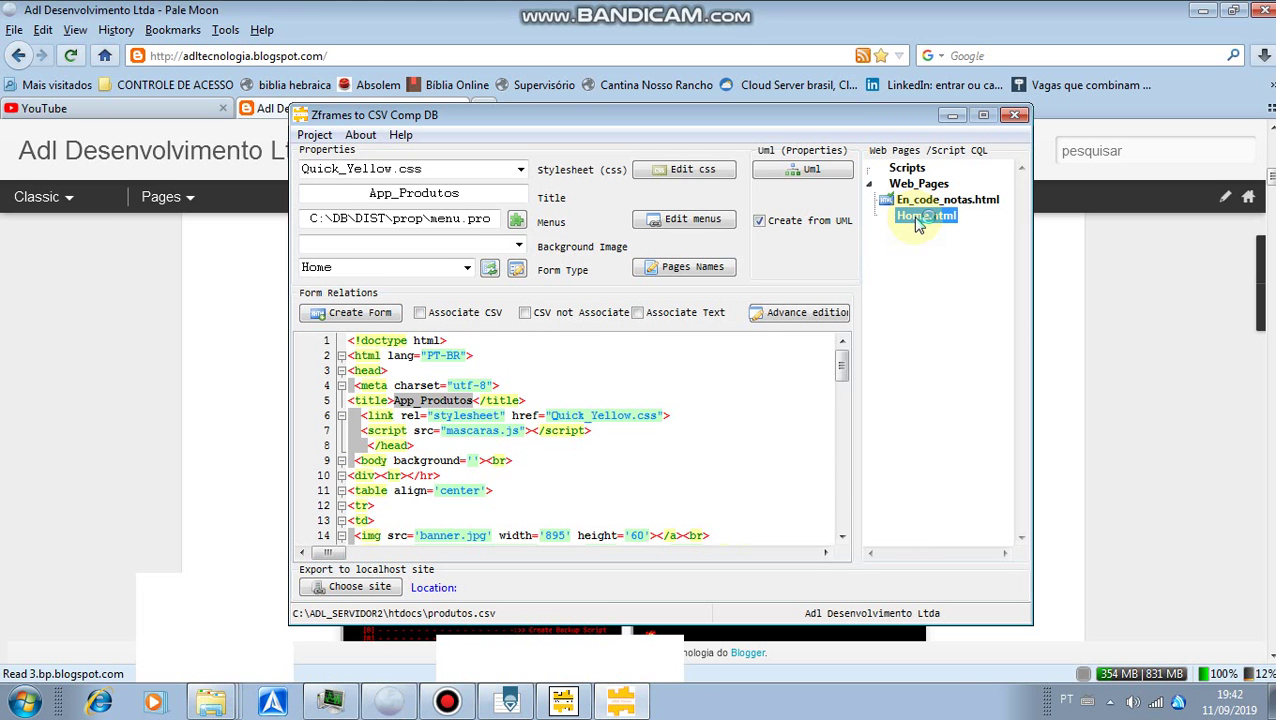
double_click(918, 217)
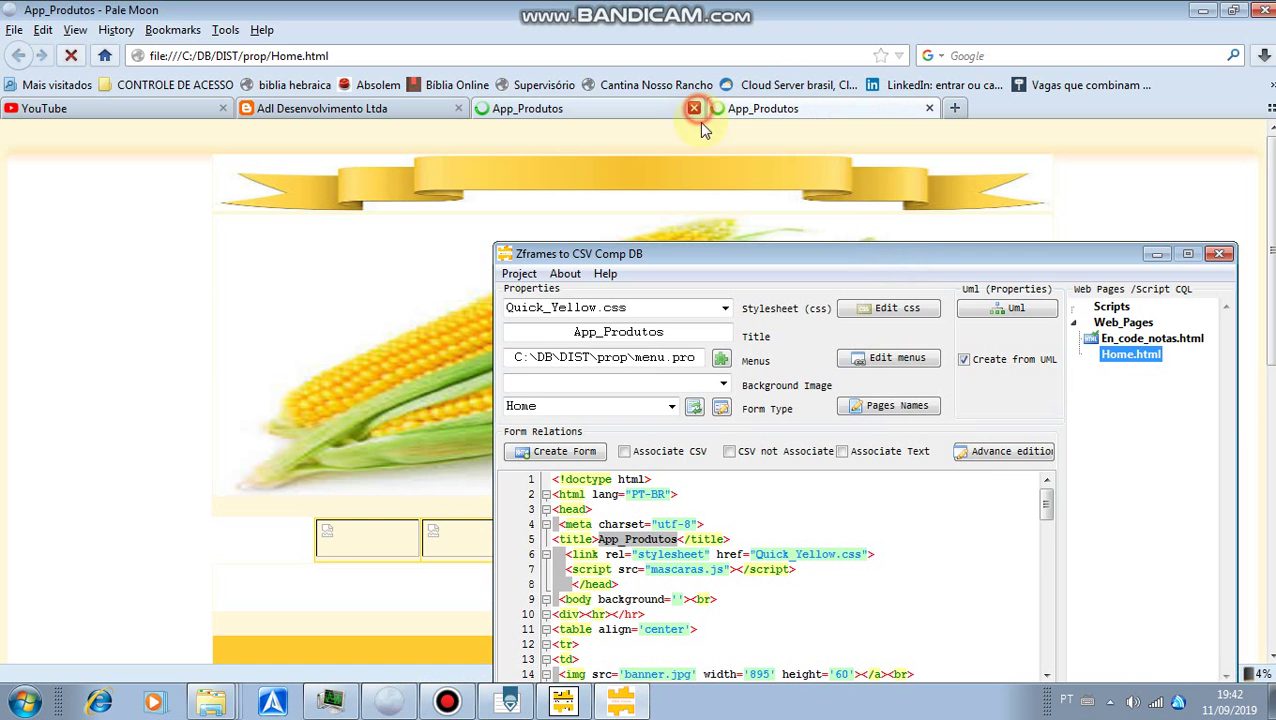
left_click(201, 276)
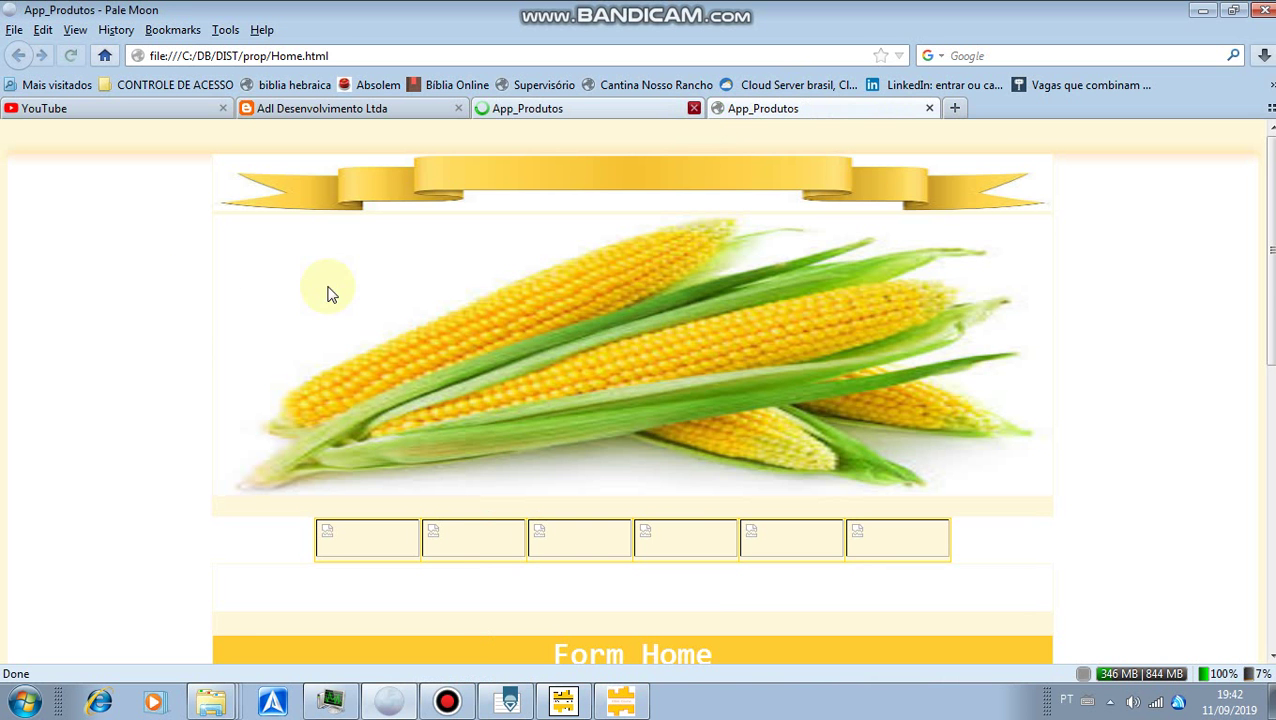
key("ctrl+w")
Step: Review the Home page in the browser, checking the banner, image menu row, content blocks and footer
scroll(641, 314, "down", 2)
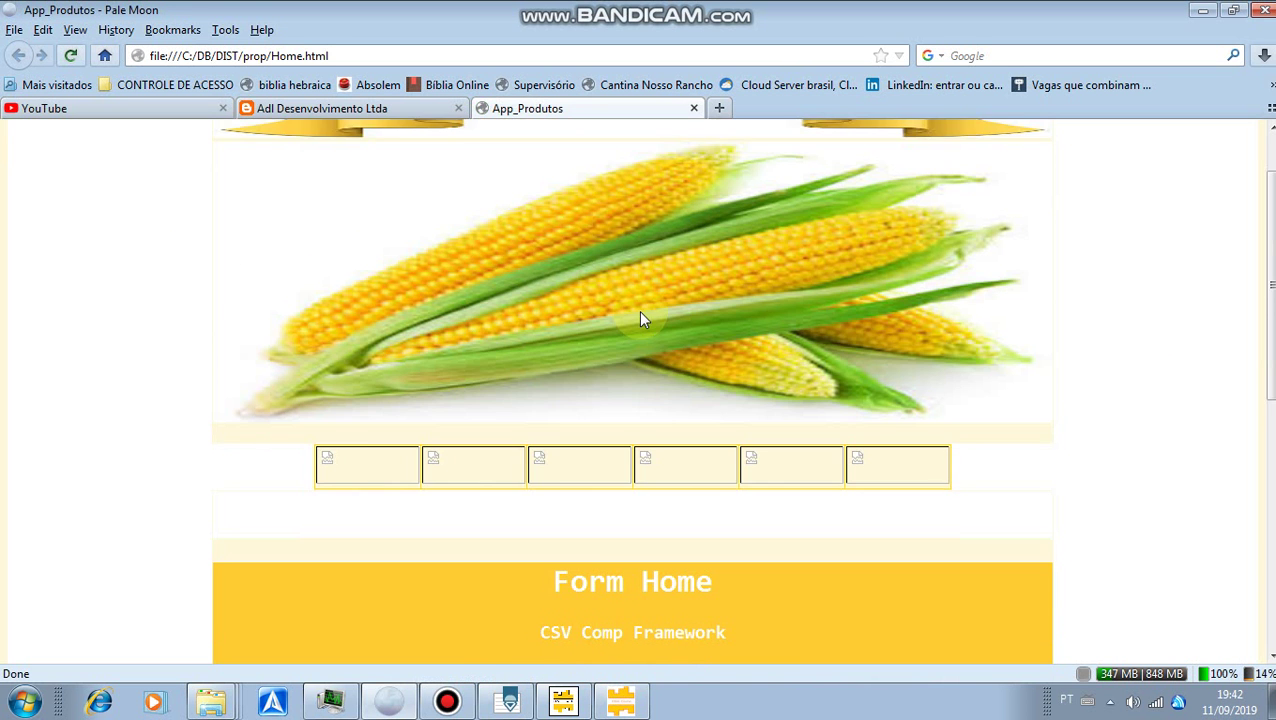
scroll(640, 313, "down", 8)
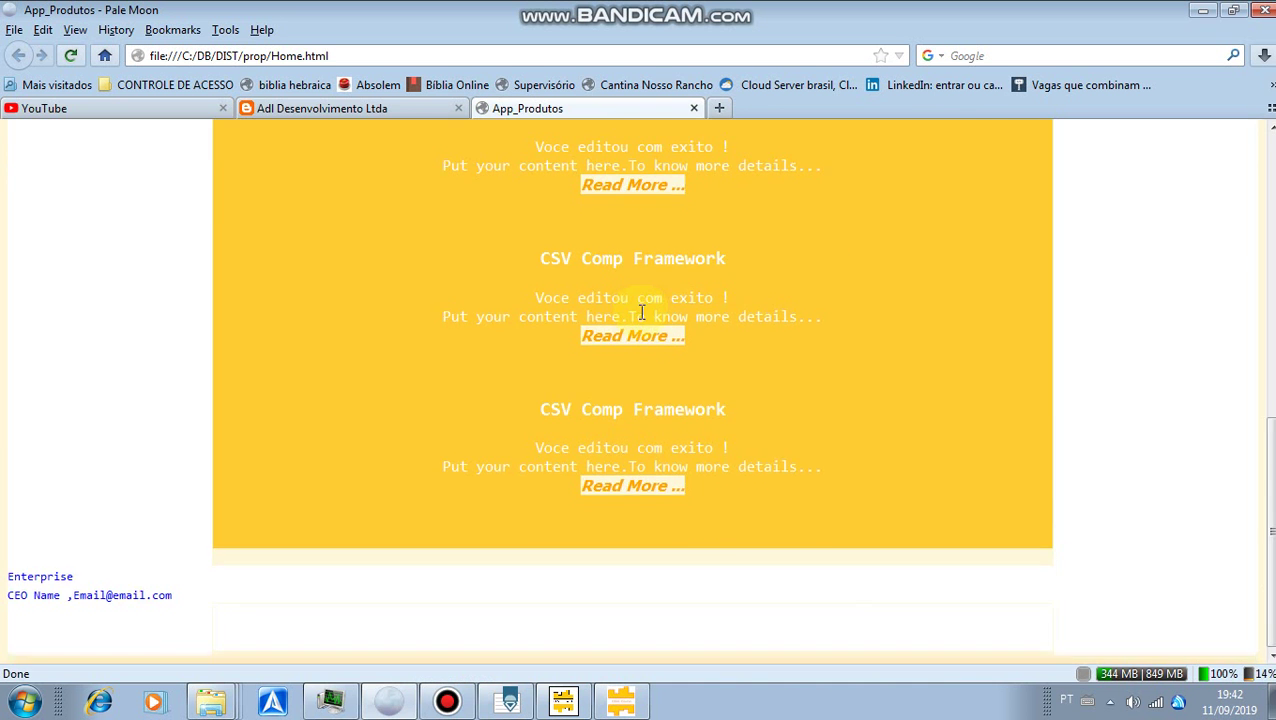
scroll(392, 495, "up", 5)
scroll(393, 503, "up", 5)
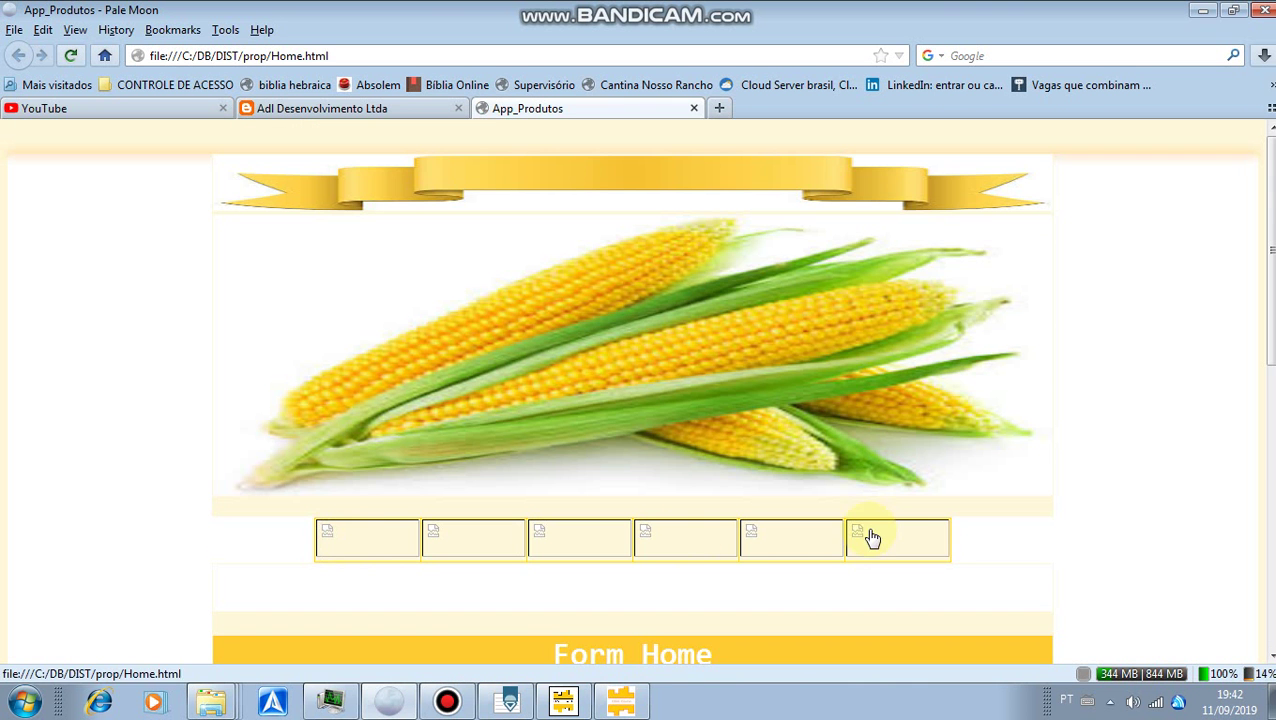
scroll(520, 410, "down", 4)
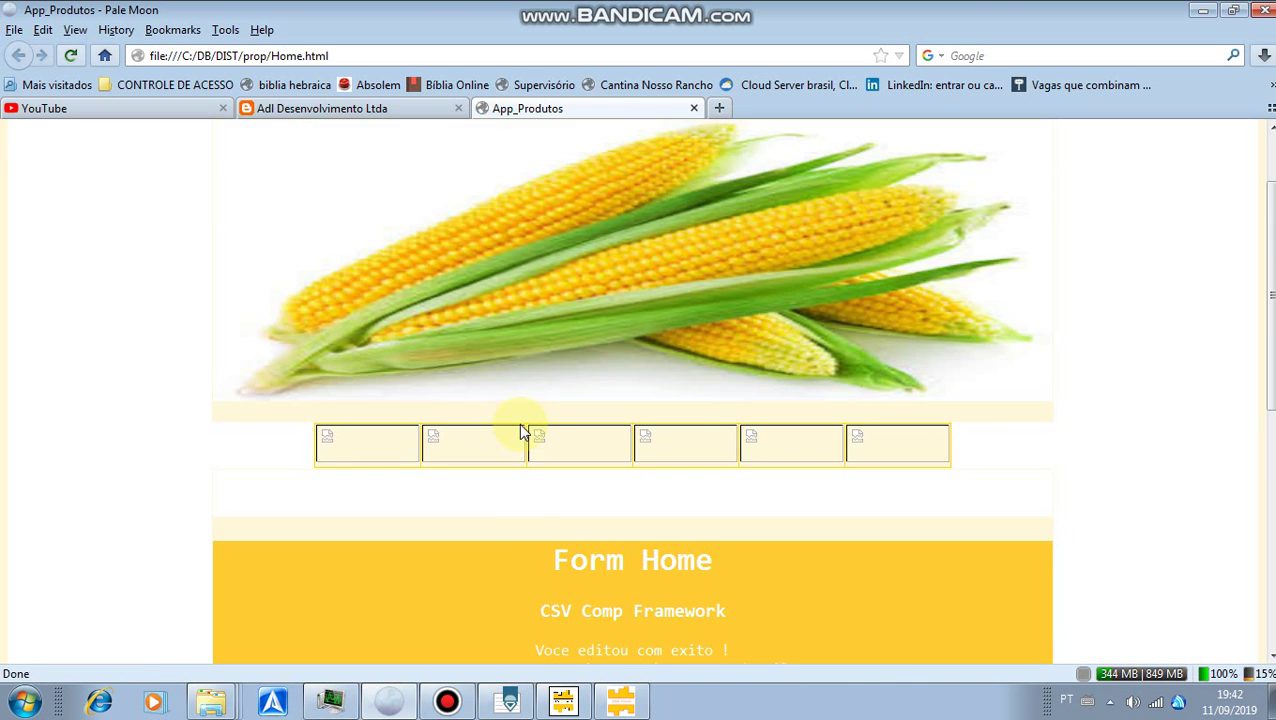
left_click(470, 693)
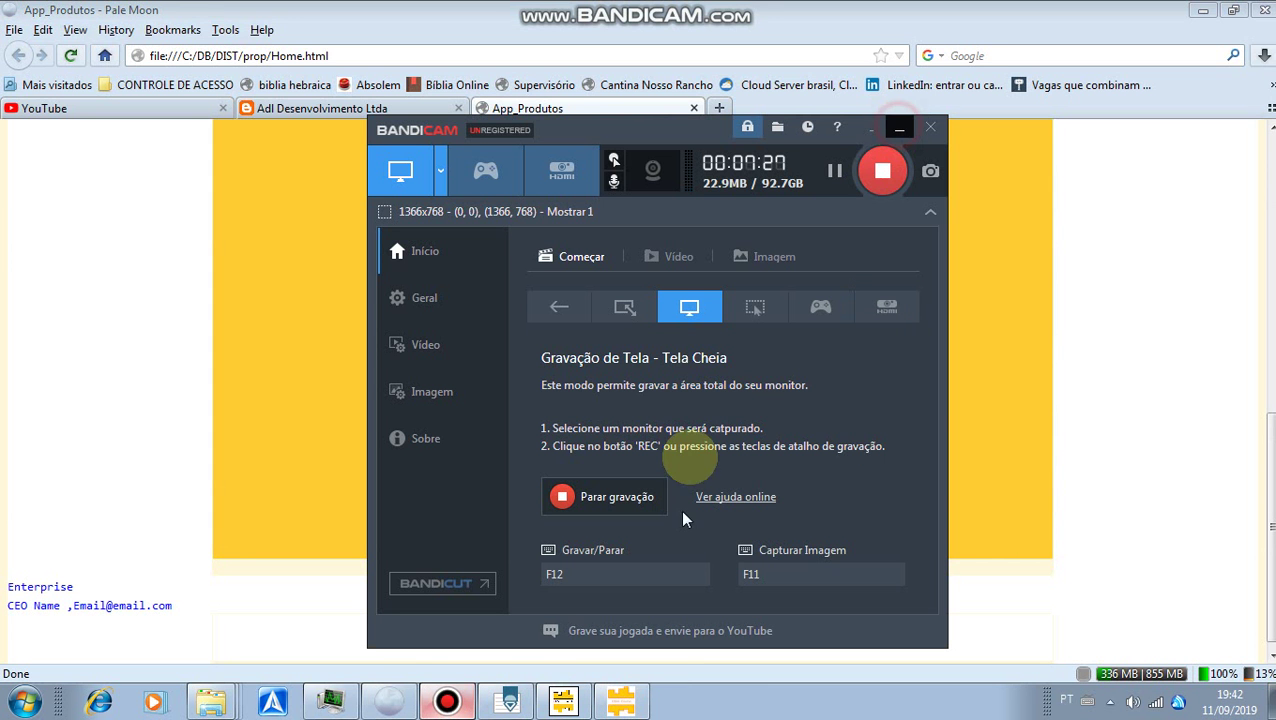
left_click(447, 701)
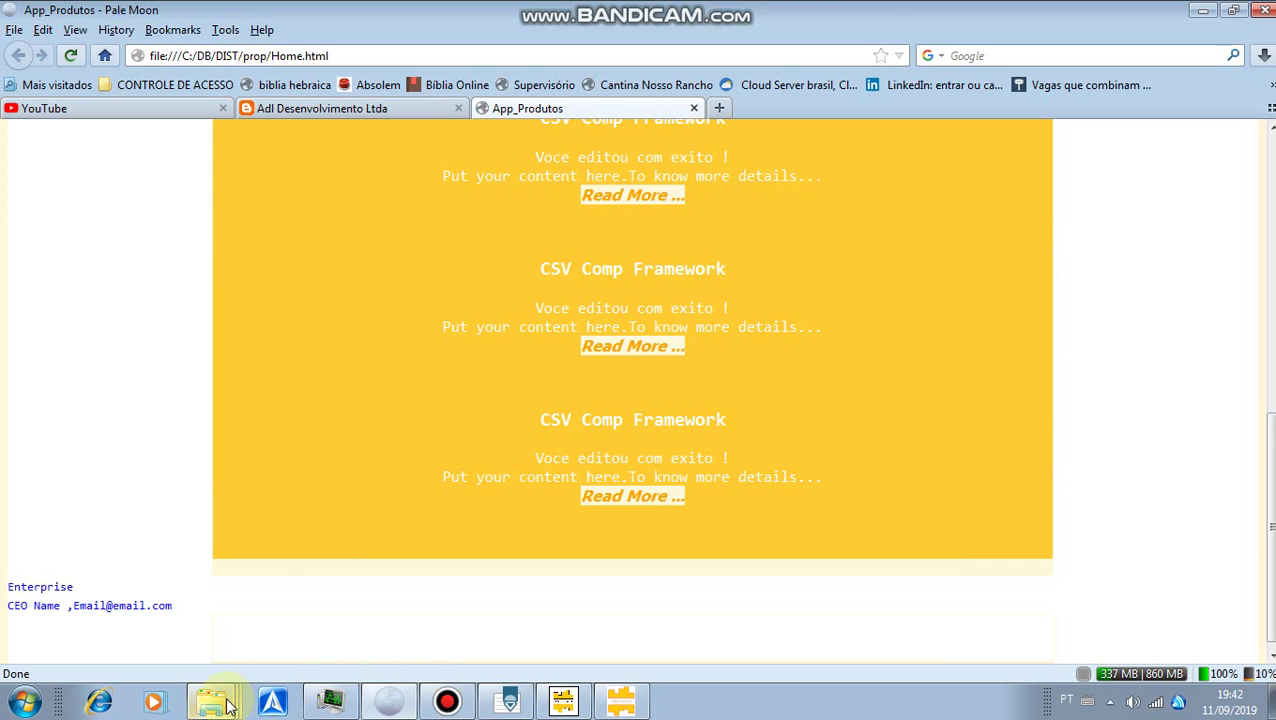
Step: Switch to Windows Explorer and open the folder C:\DB\DIST\prop
mouse_move(228, 702)
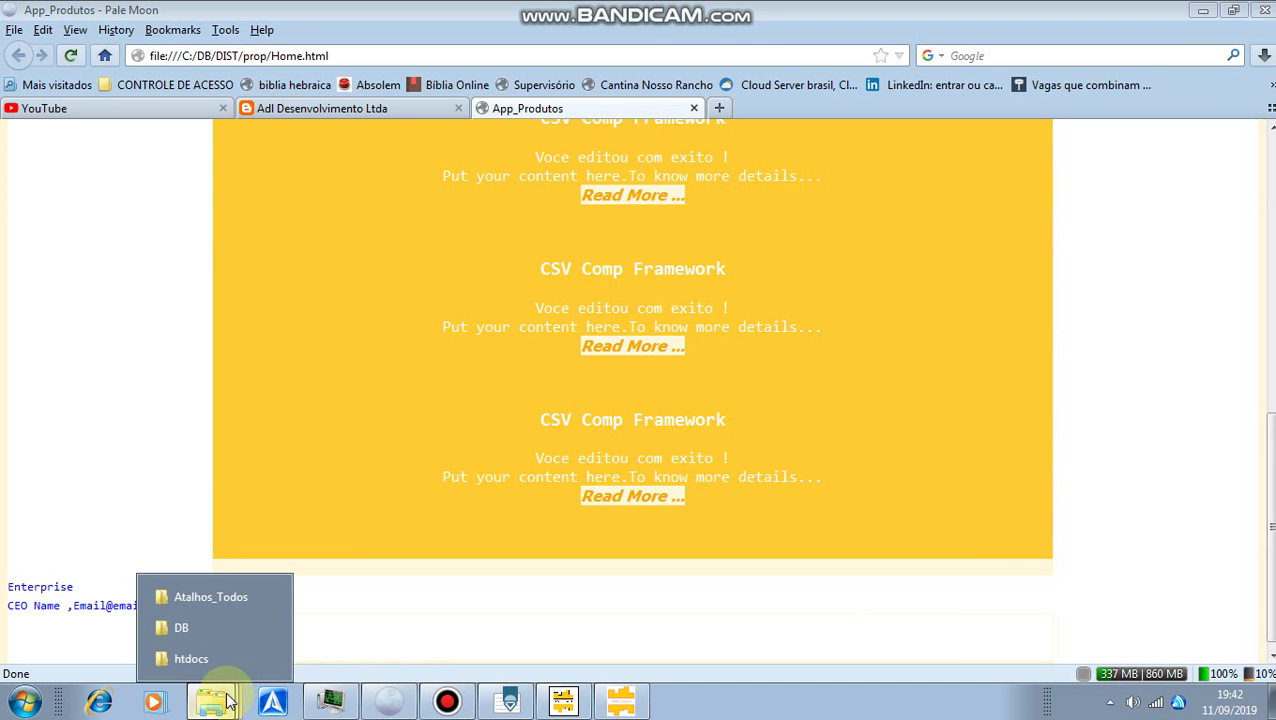
left_click(221, 628)
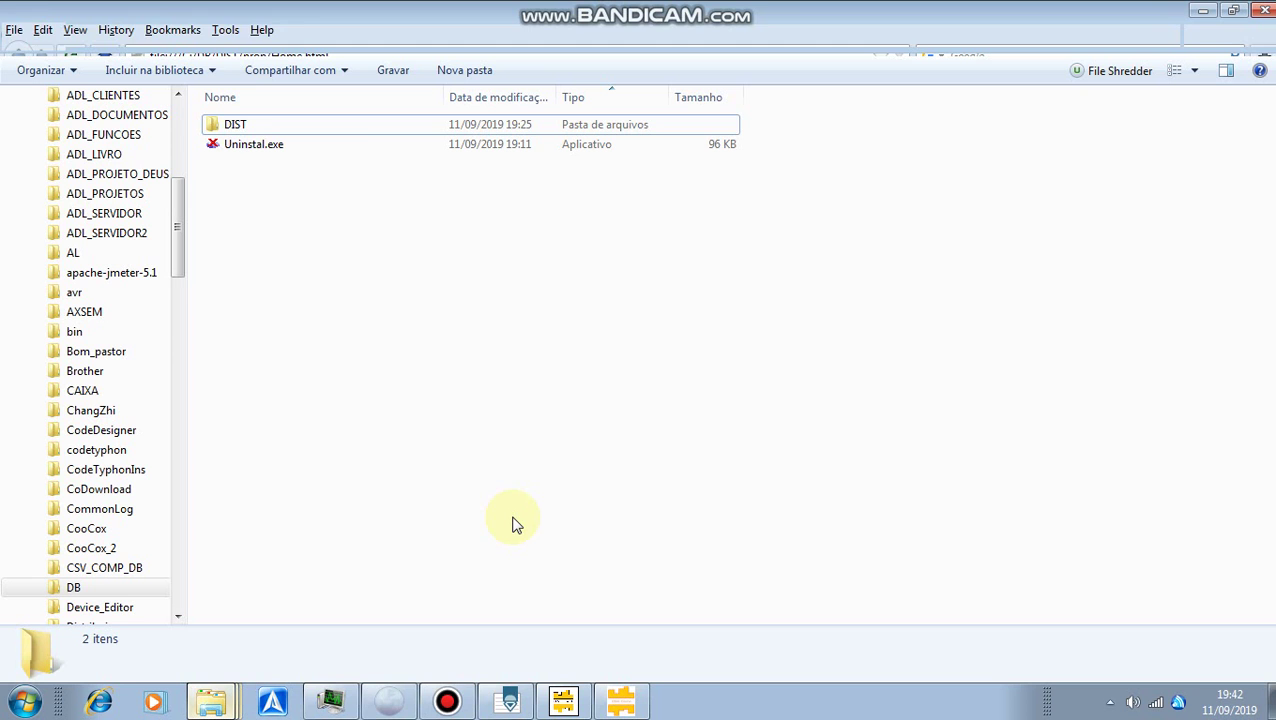
left_click(257, 130)
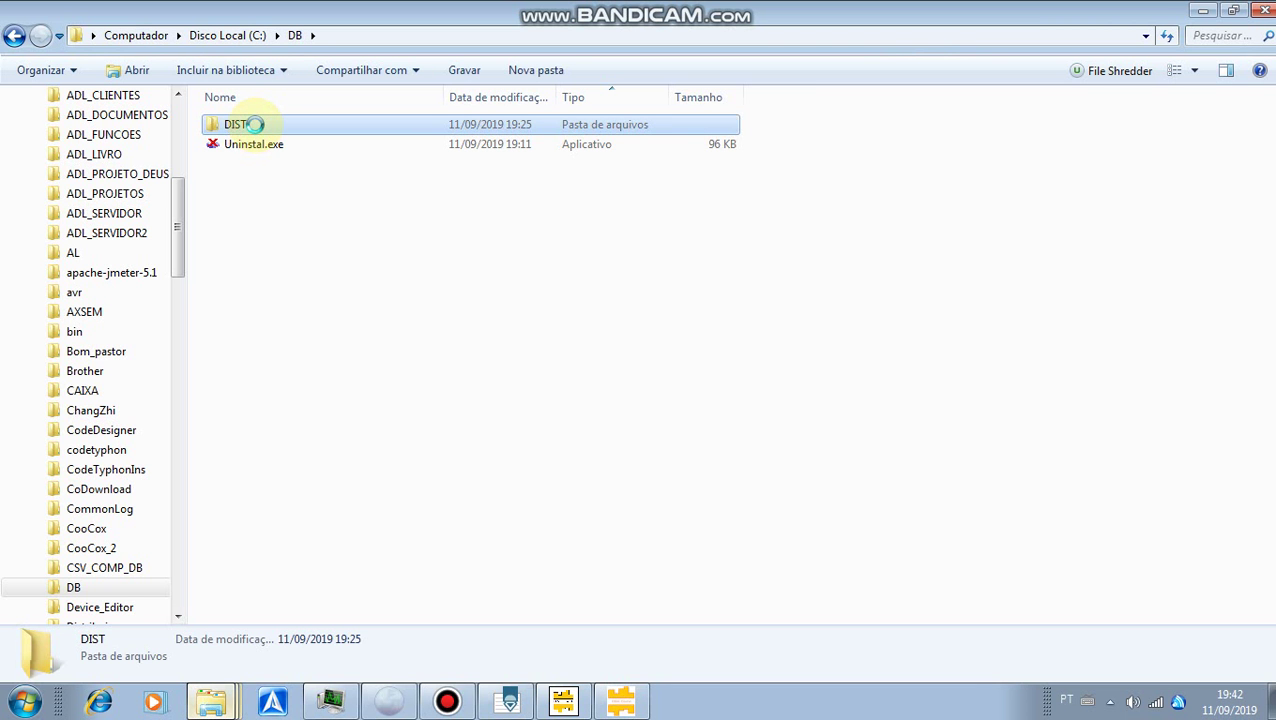
double_click(257, 127)
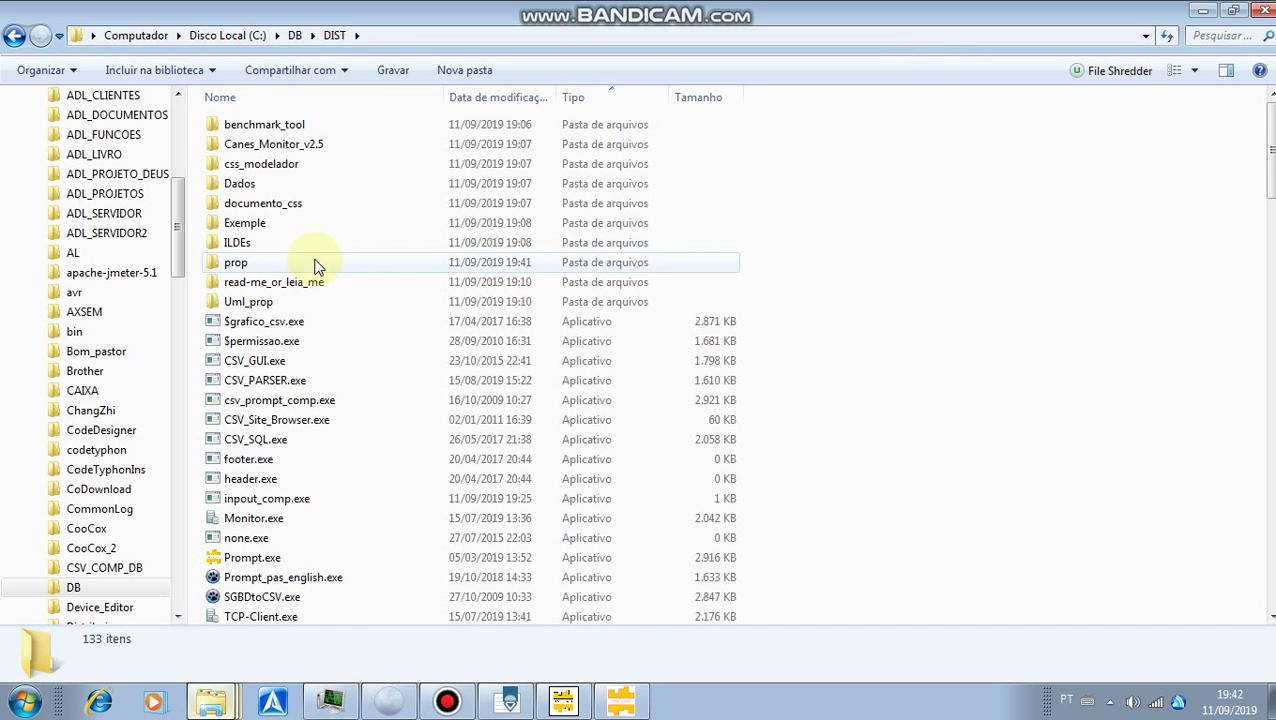
left_click(315, 264)
double_click(315, 263)
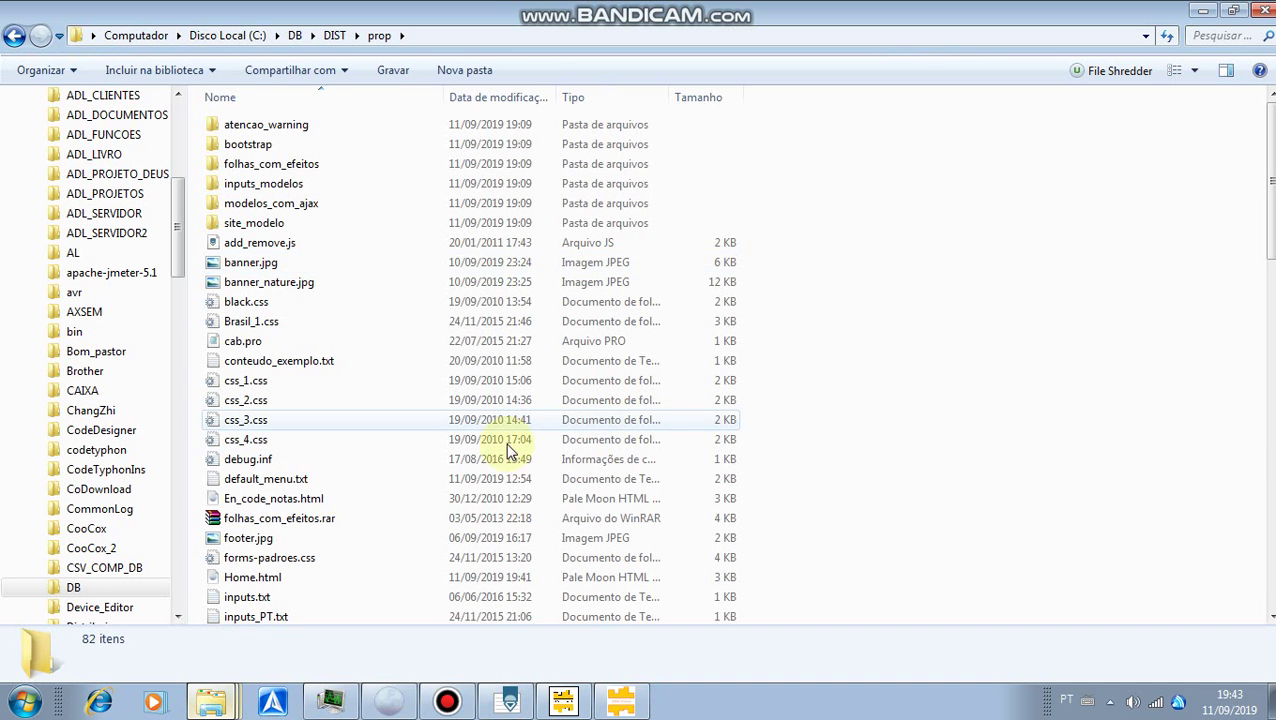
Step: Find modelo.txt in the prop folder, open it in Notepad and maximize its window
left_click(385, 479)
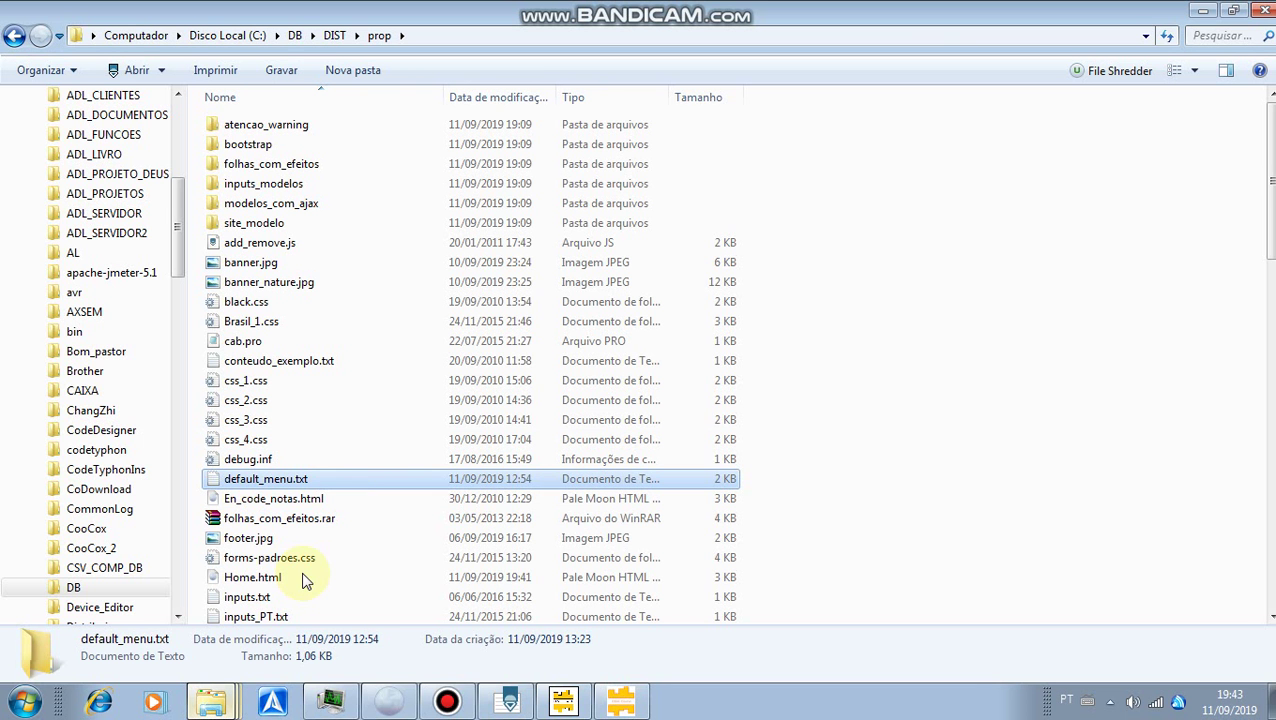
left_click(1016, 453)
scroll(1020, 450, "down", 2)
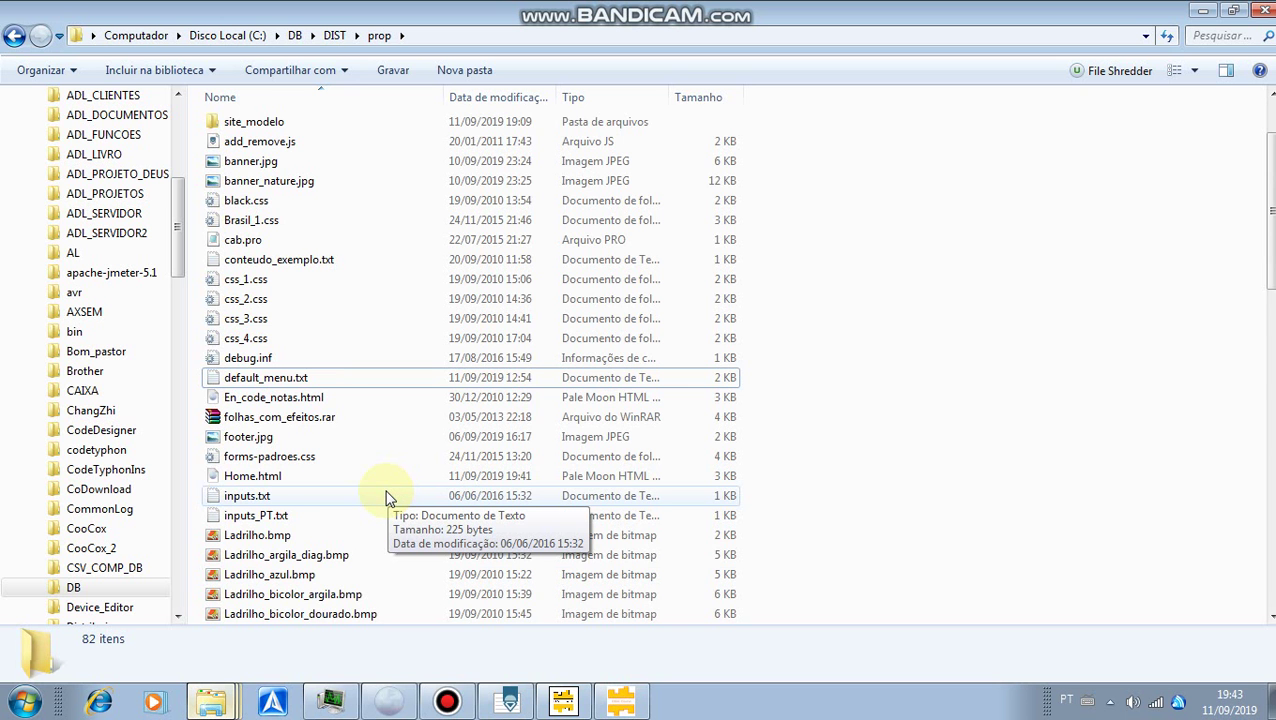
scroll(389, 498, "down", 5)
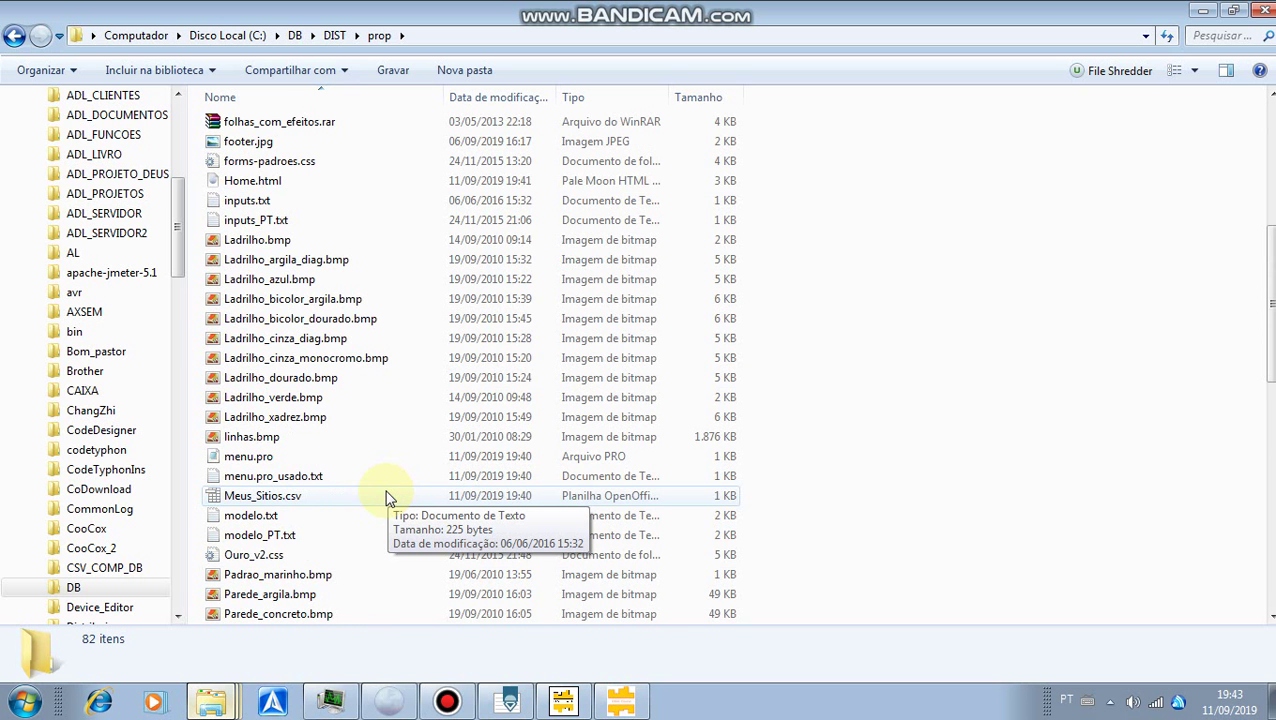
left_click(290, 518)
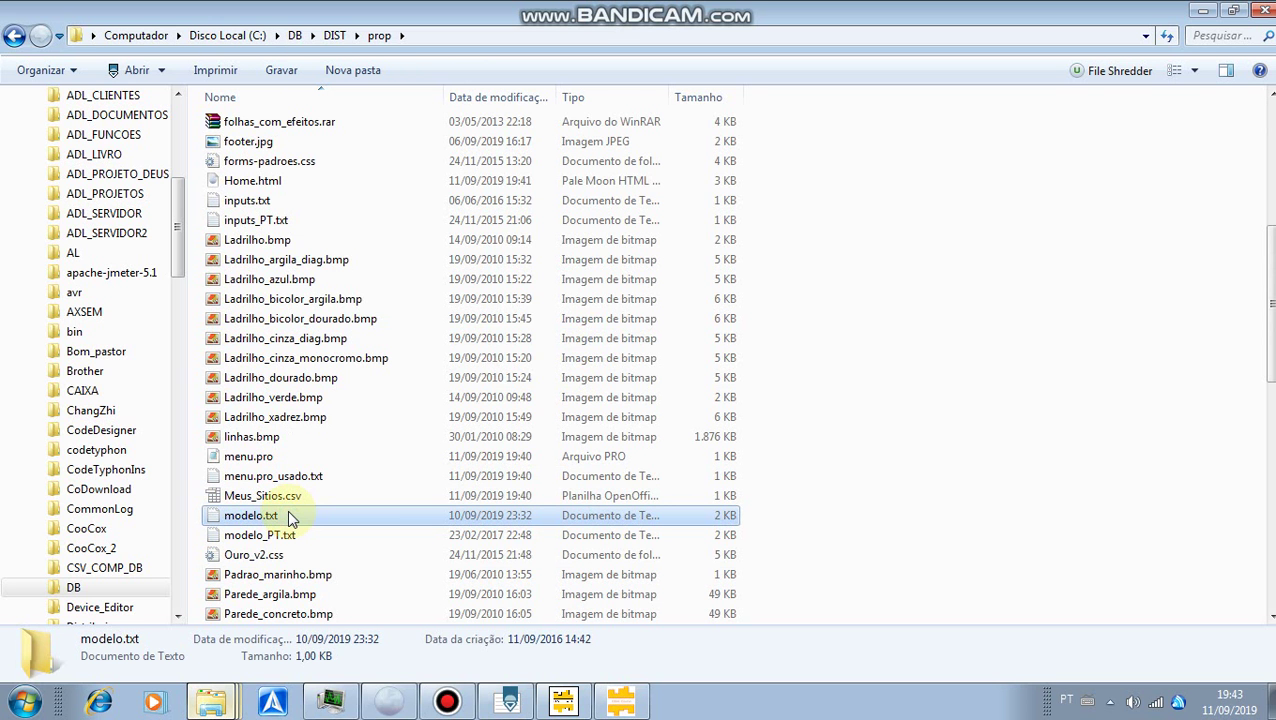
right_click(289, 515)
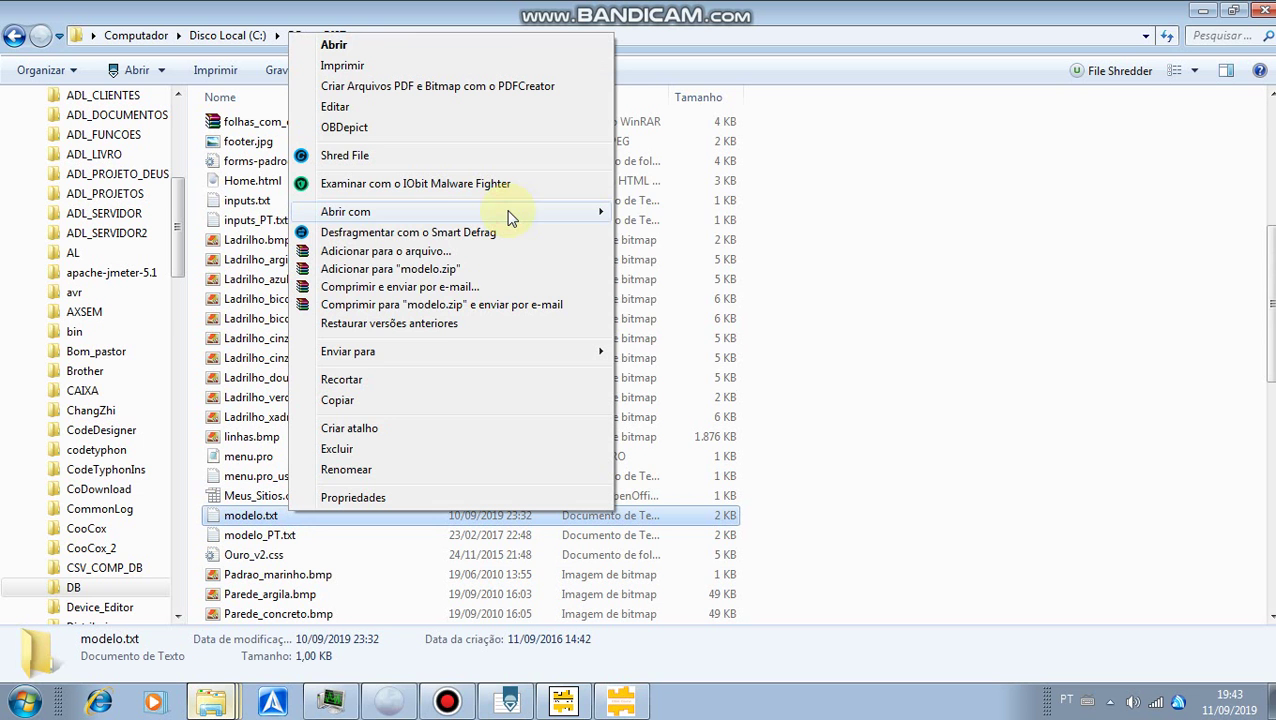
mouse_move(512, 215)
left_click(628, 213)
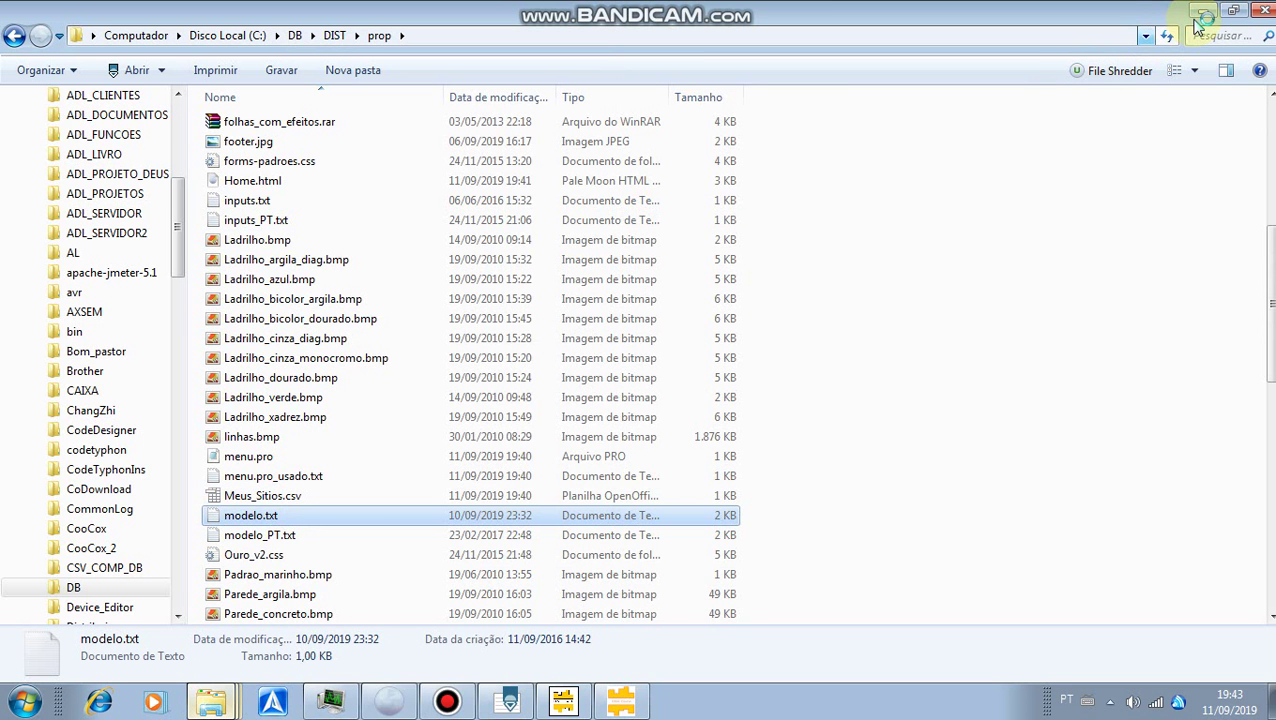
left_click(447, 701)
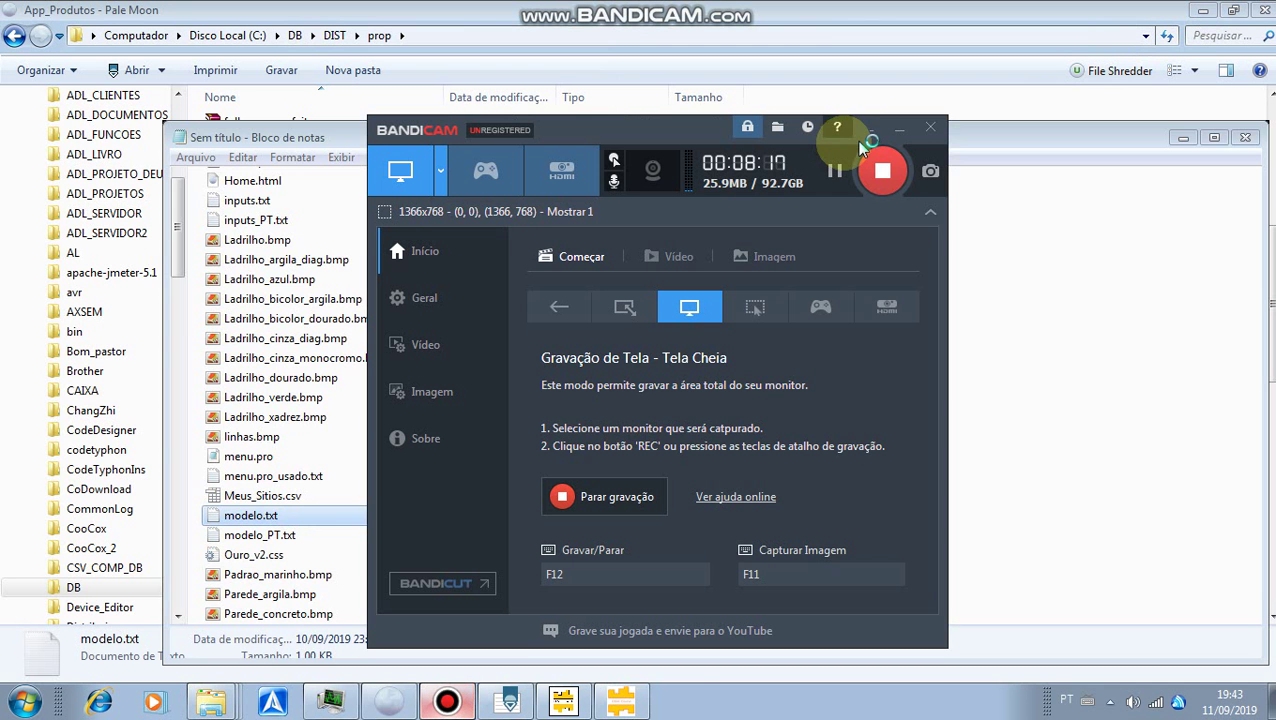
left_click(900, 137)
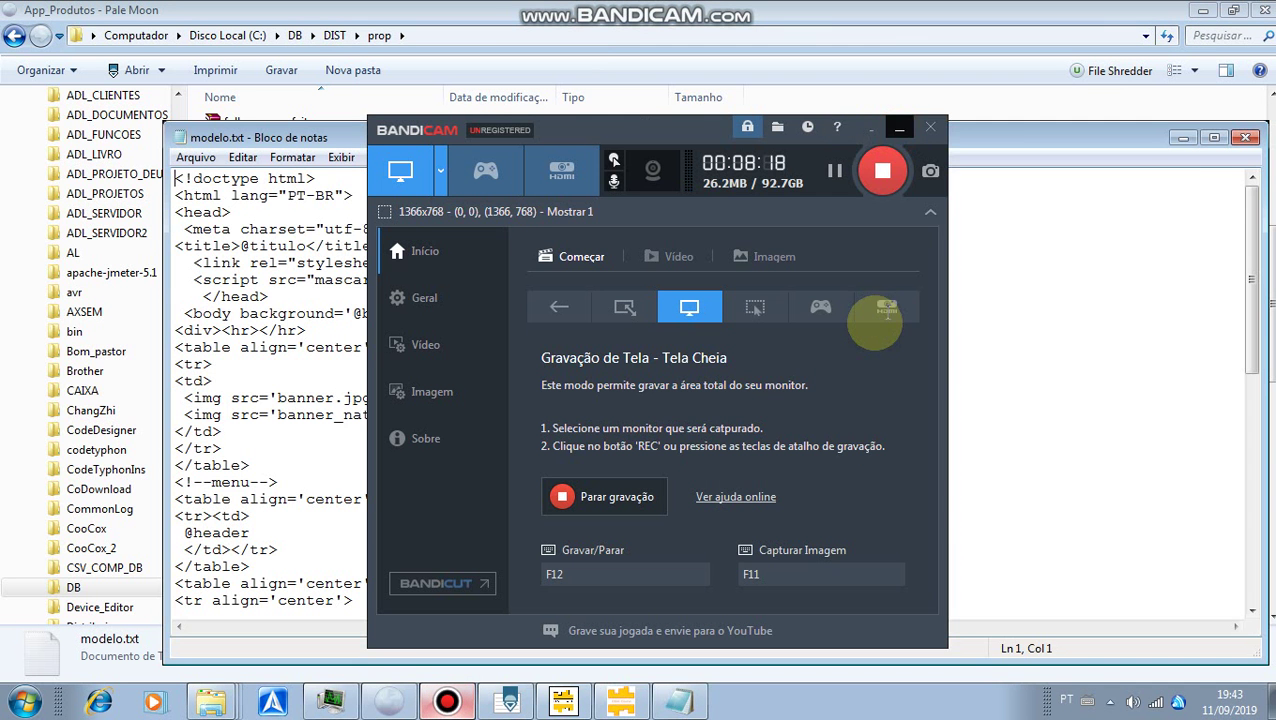
left_click(1218, 143)
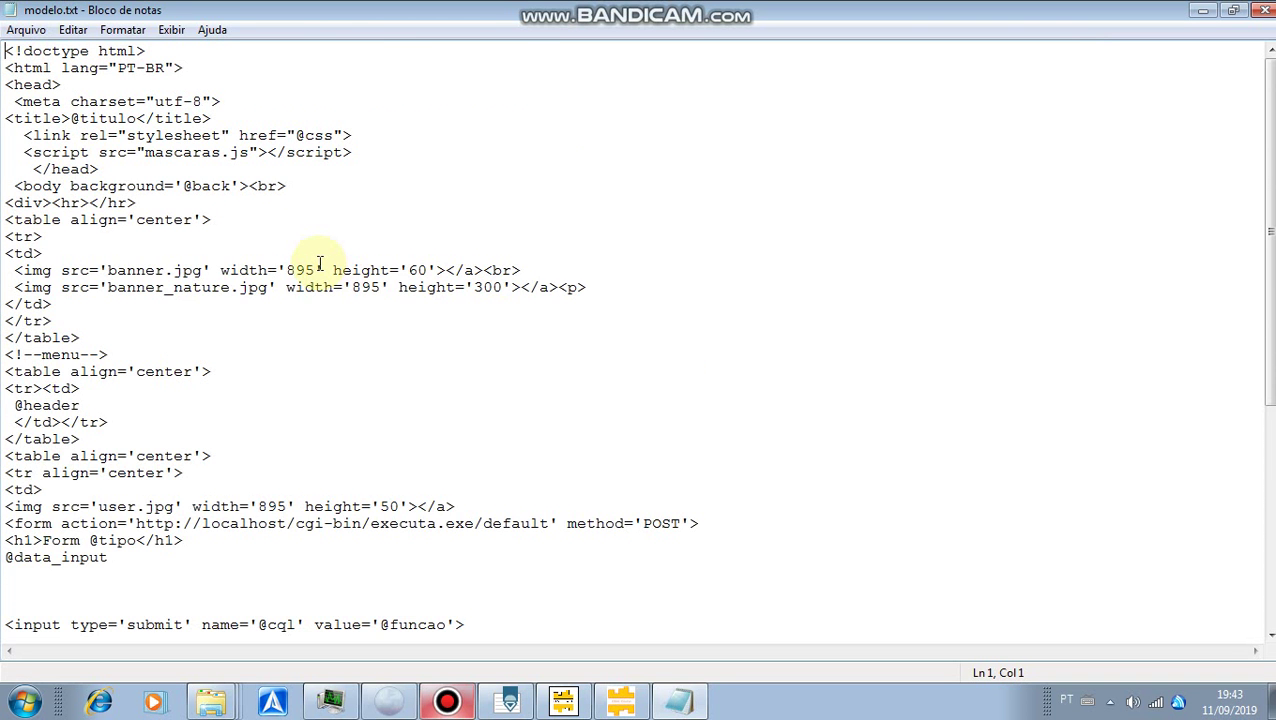
scroll(319, 265, "down", 3)
scroll(322, 265, "up", 2)
left_click(146, 232)
left_click(148, 234)
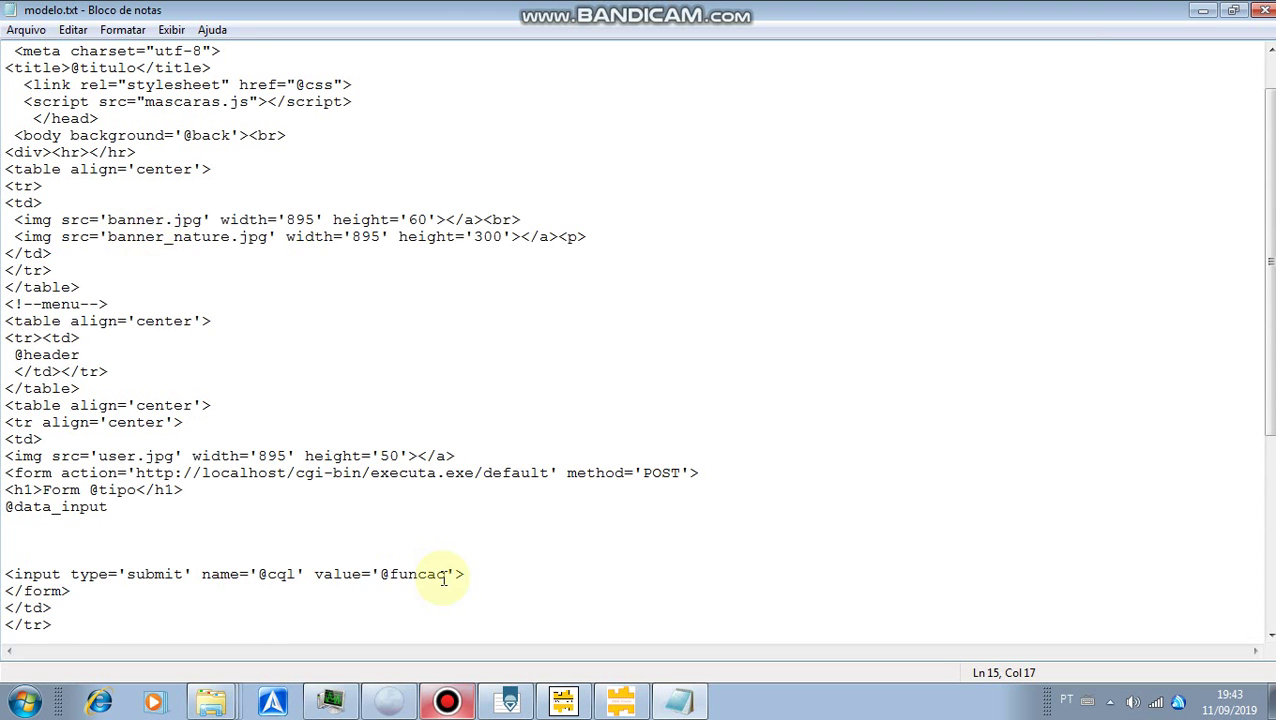
scroll(150, 236, "down", 7)
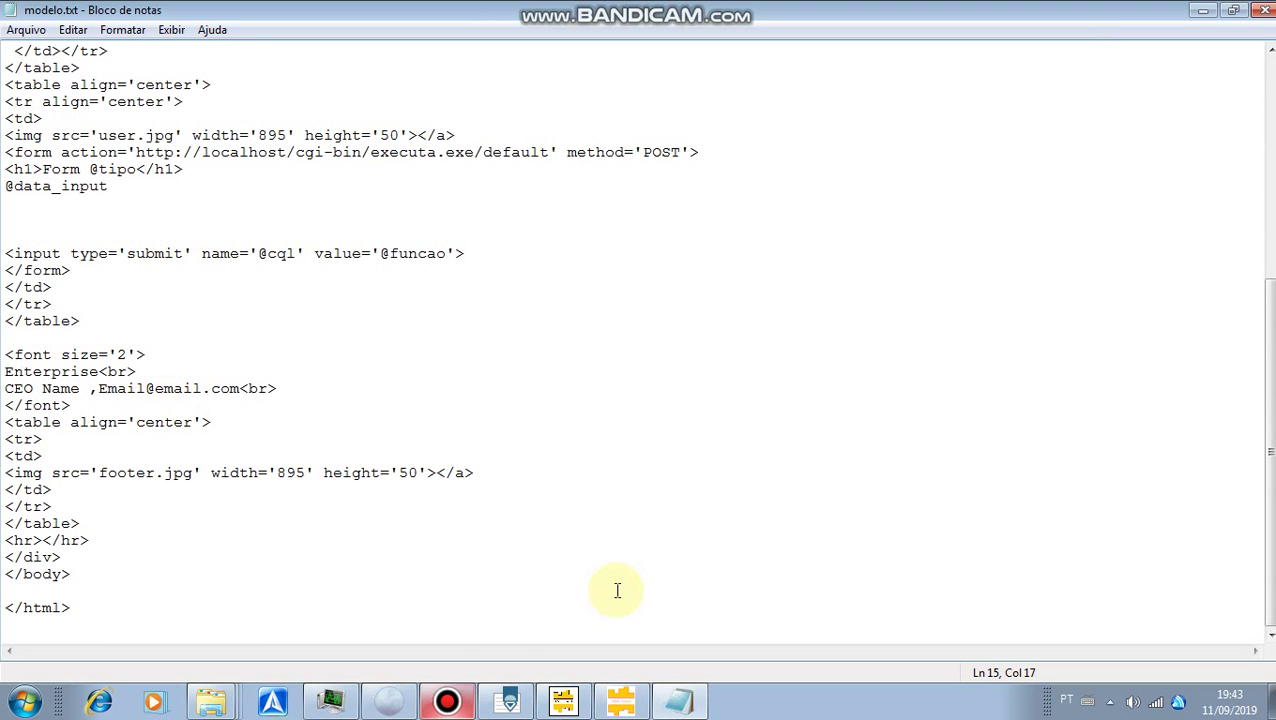
scroll(409, 325, "up", 3)
scroll(409, 325, "up", 4)
scroll(407, 322, "down", 4)
left_click(419, 345)
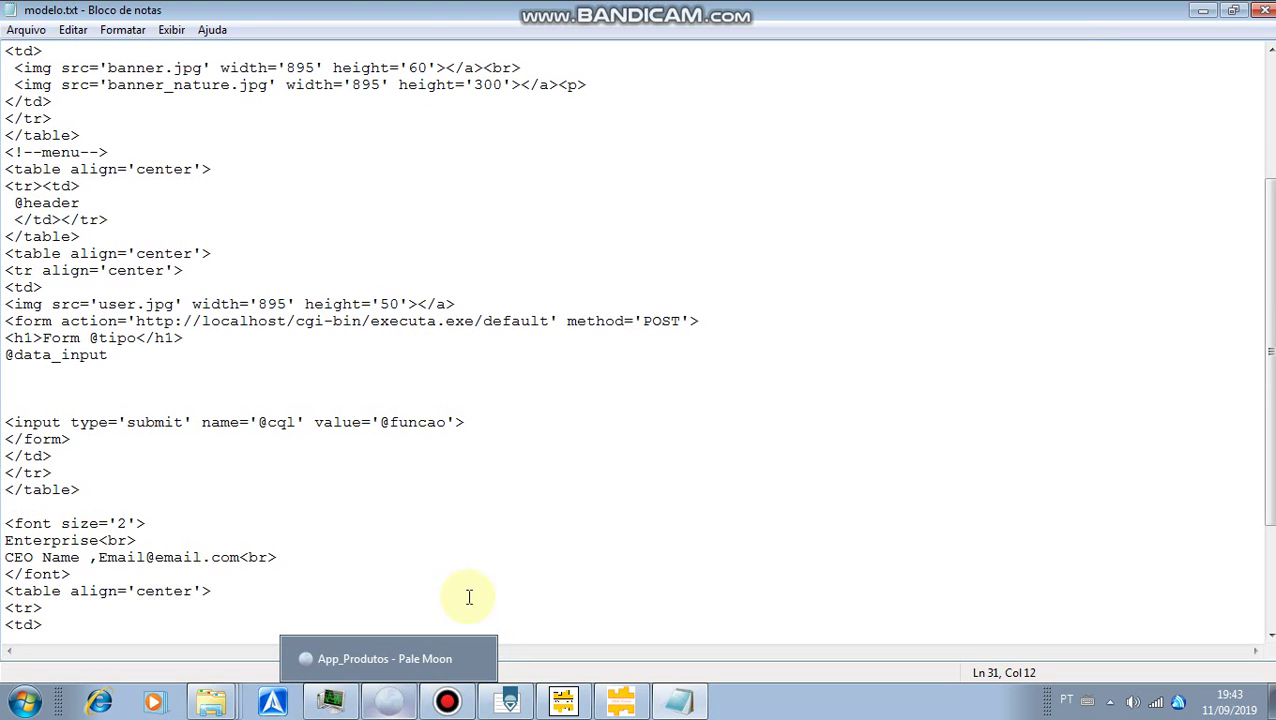
Step: Switch to Pale Moon and compare the Home page's banner, menu row, content blocks and footer with the template
left_click(405, 710)
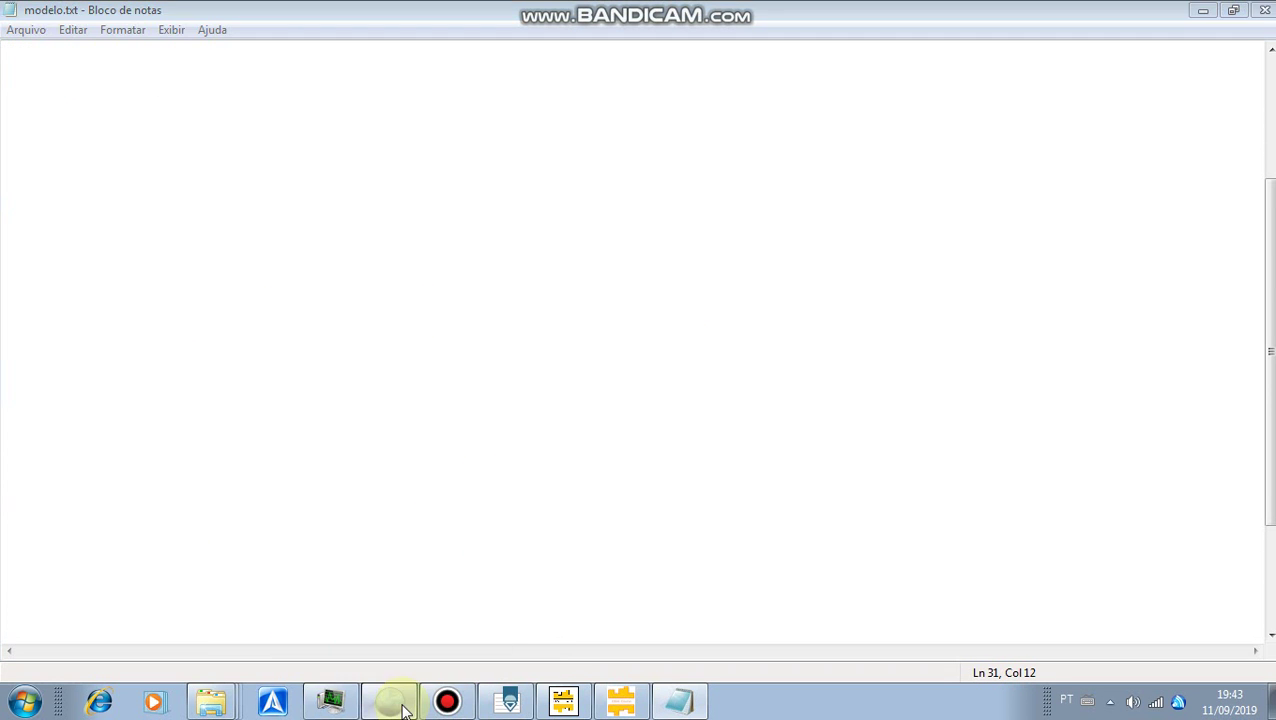
scroll(562, 397, "up", 10)
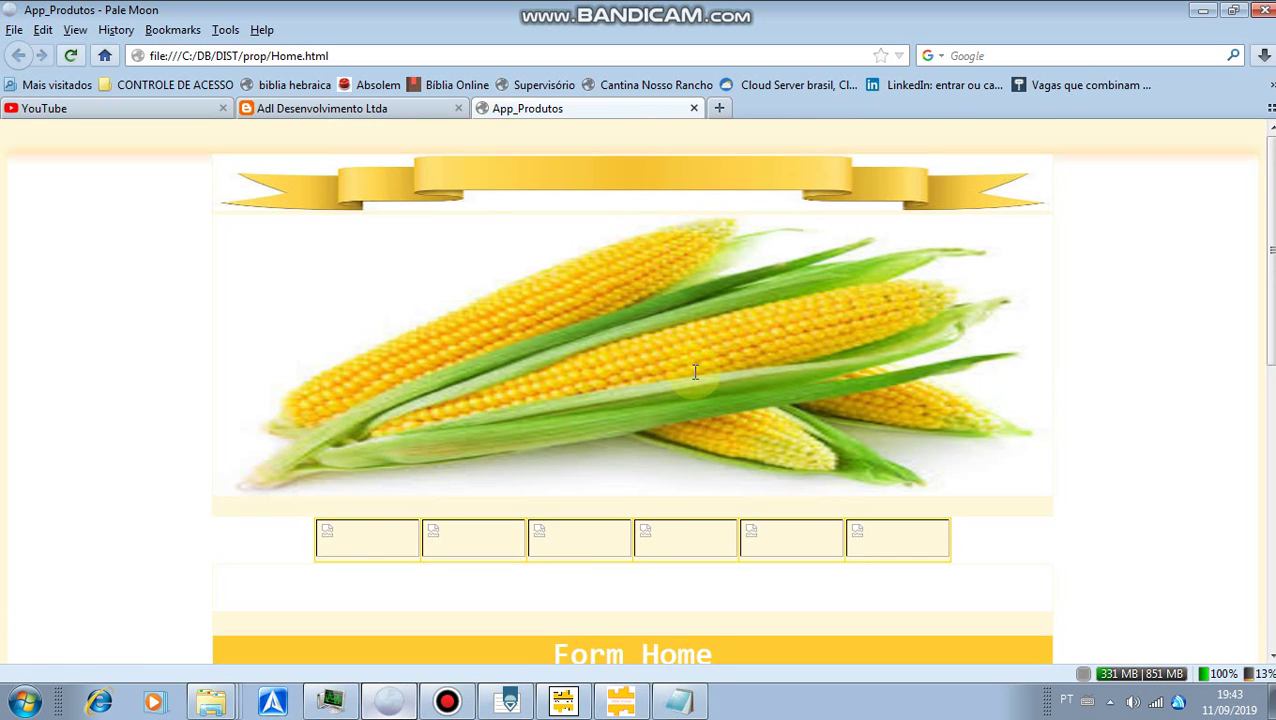
scroll(449, 416, "down", 5)
scroll(367, 391, "up", 3)
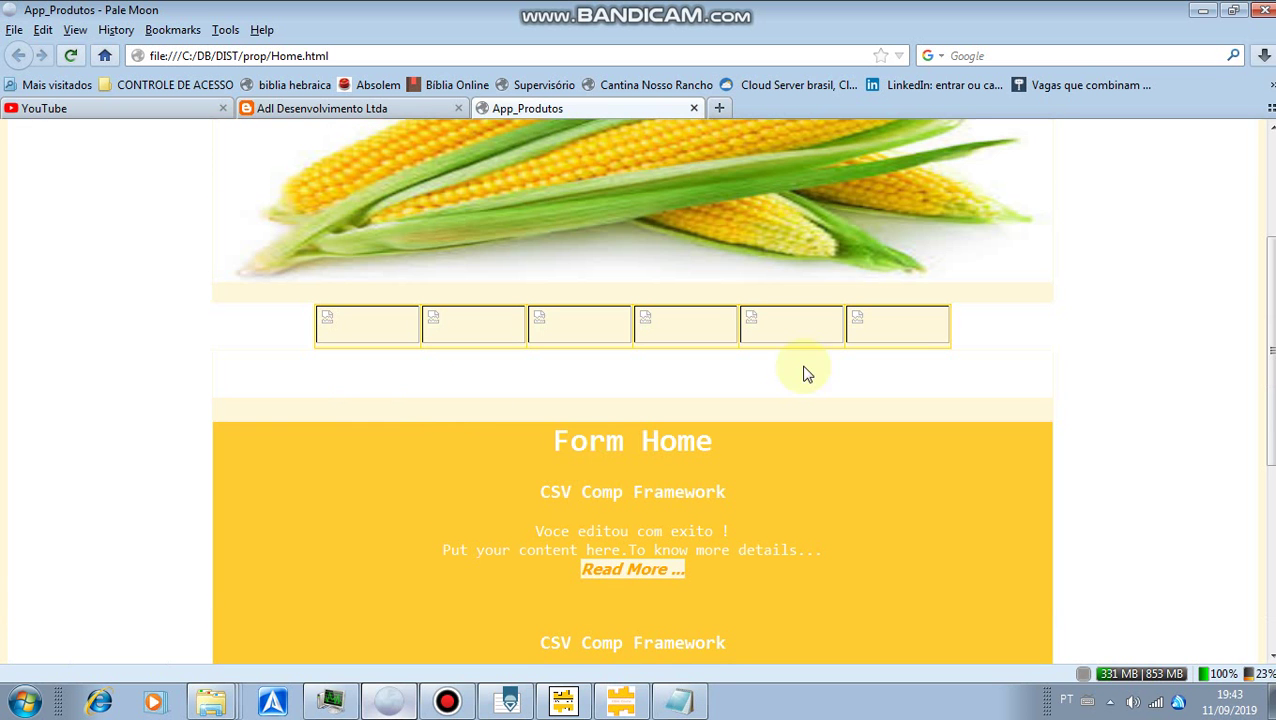
scroll(900, 358, "down", 5)
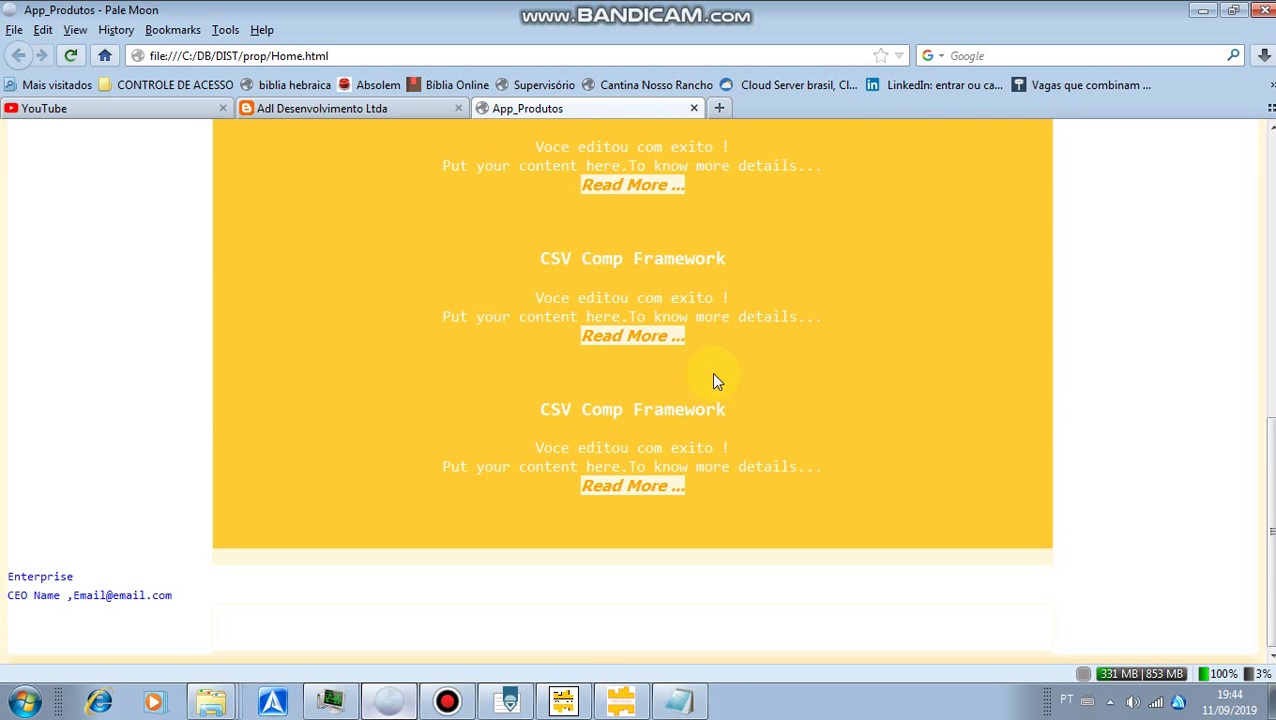
scroll(712, 379, "up", 8)
scroll(713, 381, "down", 4)
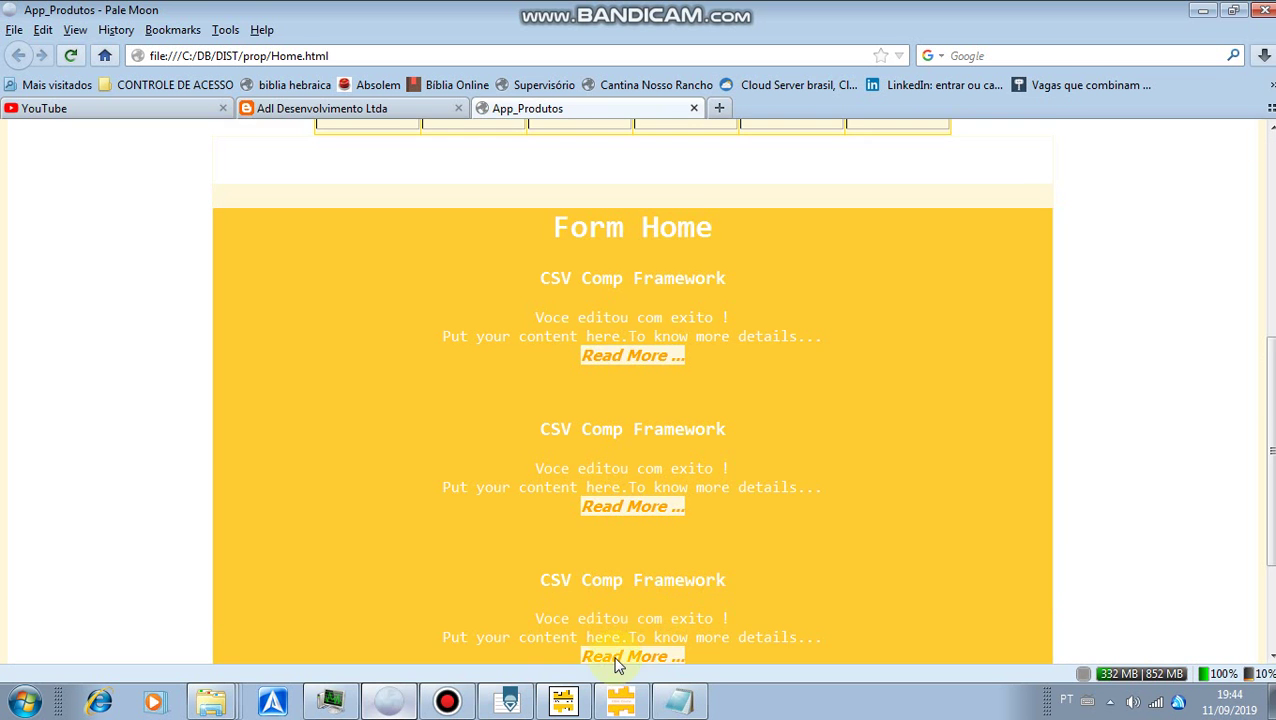
scroll(617, 660, "down", 3)
Step: Switch to the Zframes window and set the page stylesheet to Ouro_v2.css
left_click(577, 693)
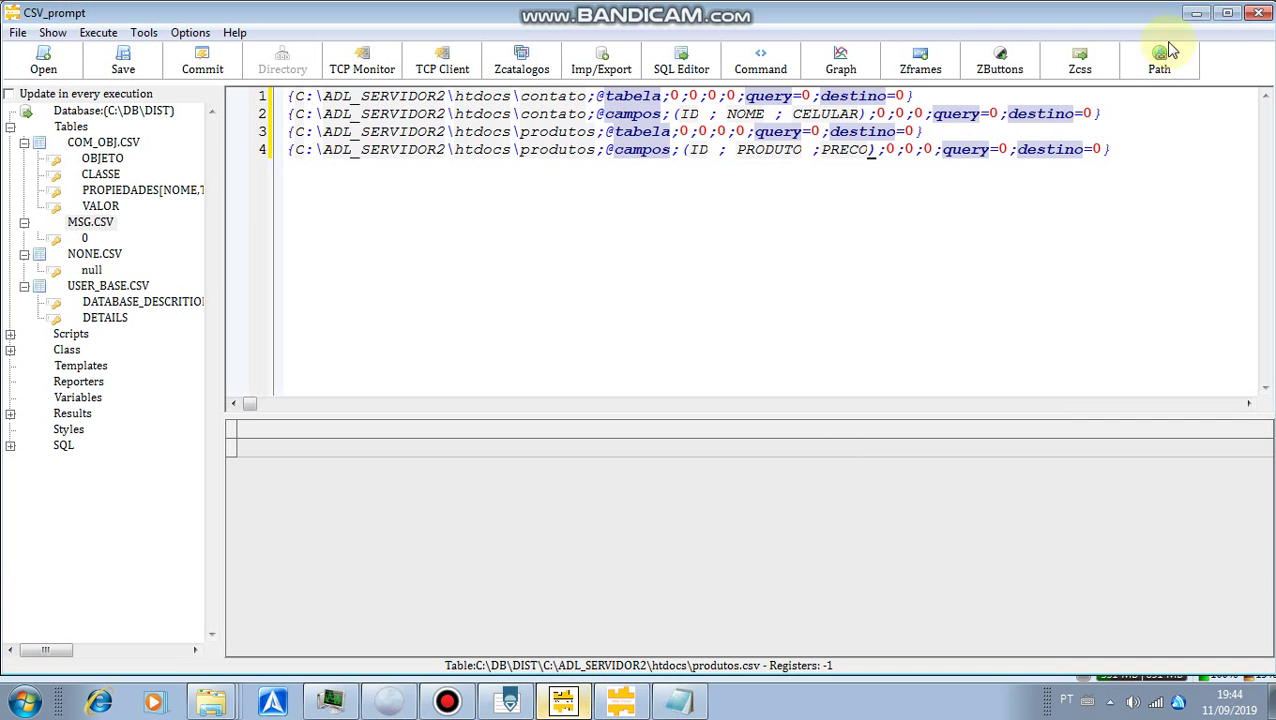
left_click(1190, 10)
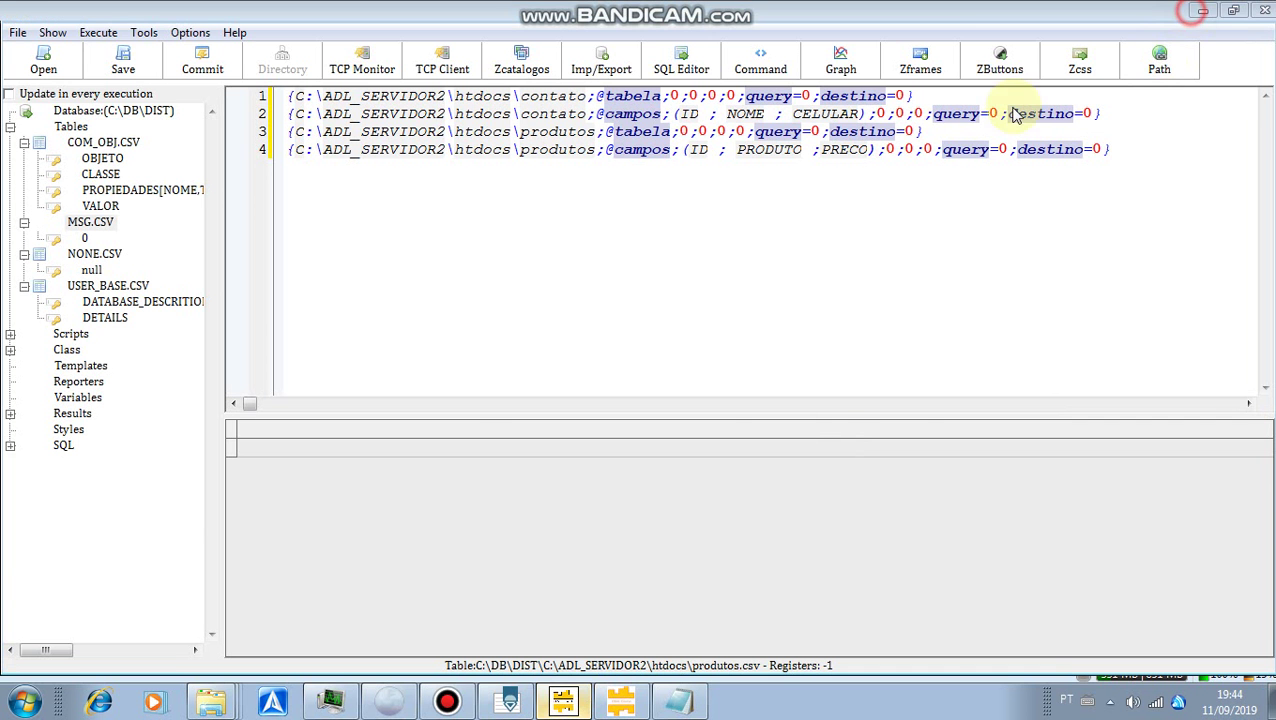
left_click(624, 704)
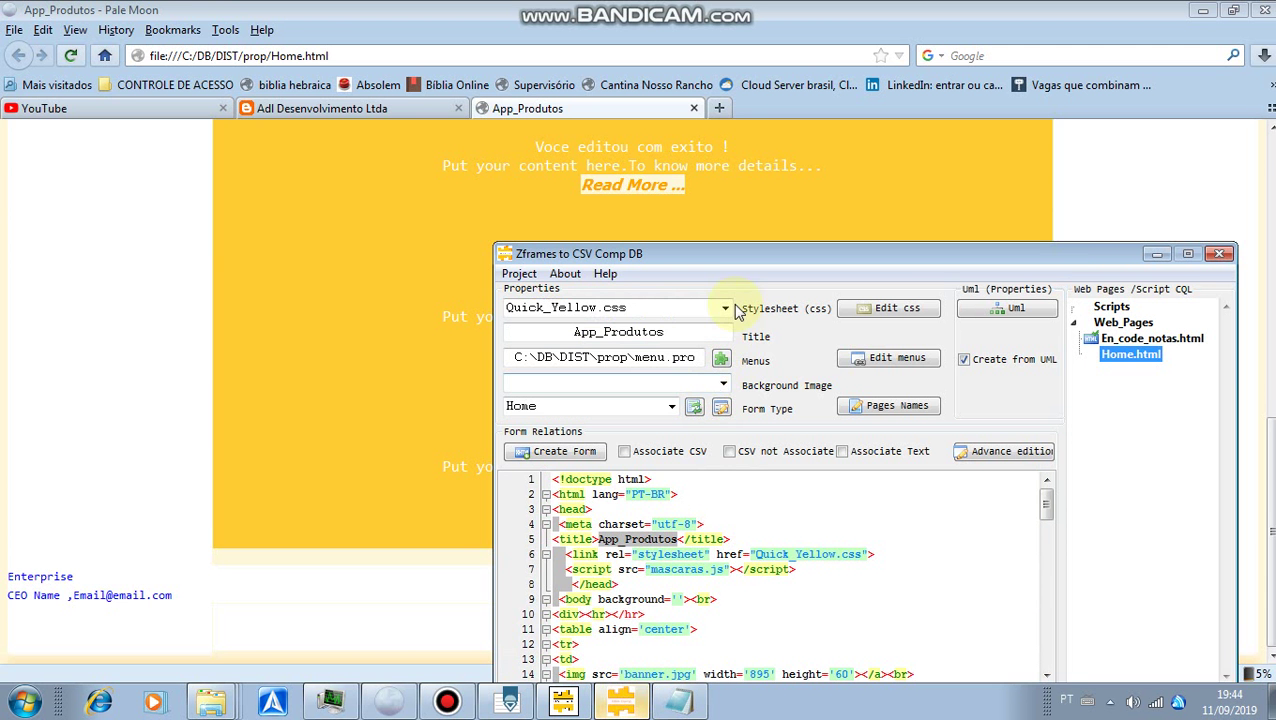
left_click(726, 310)
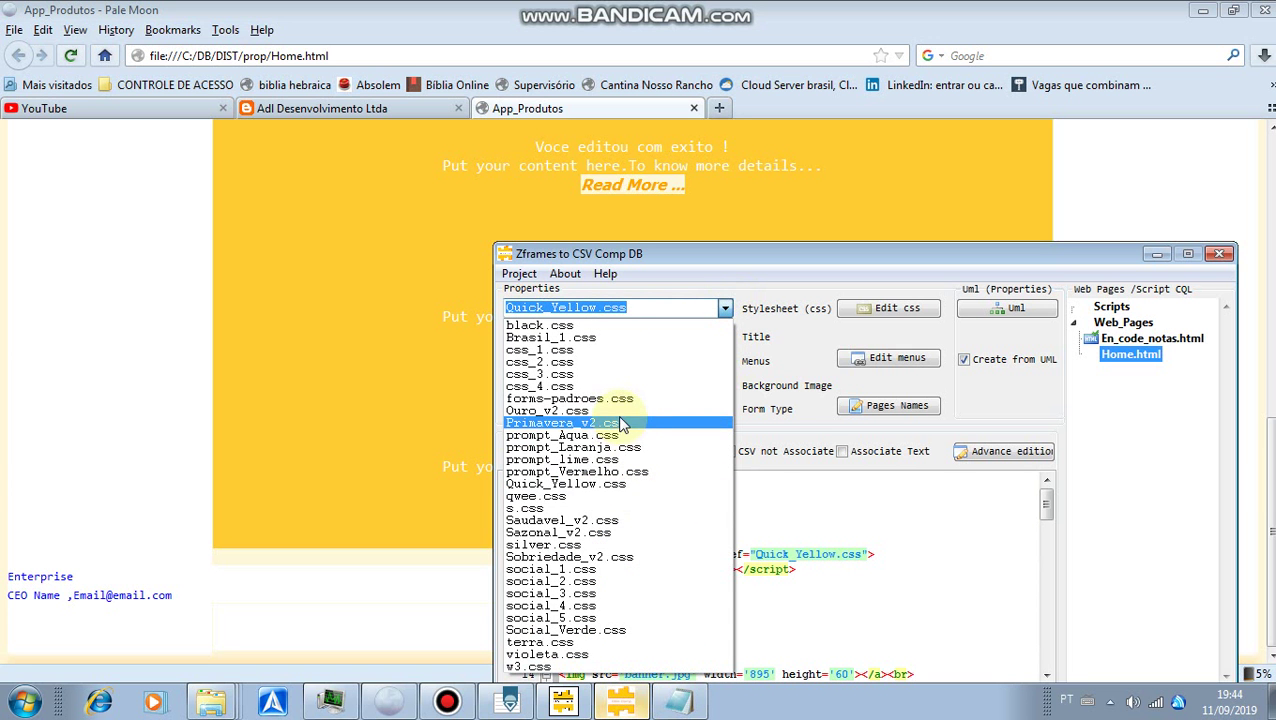
left_click(614, 411)
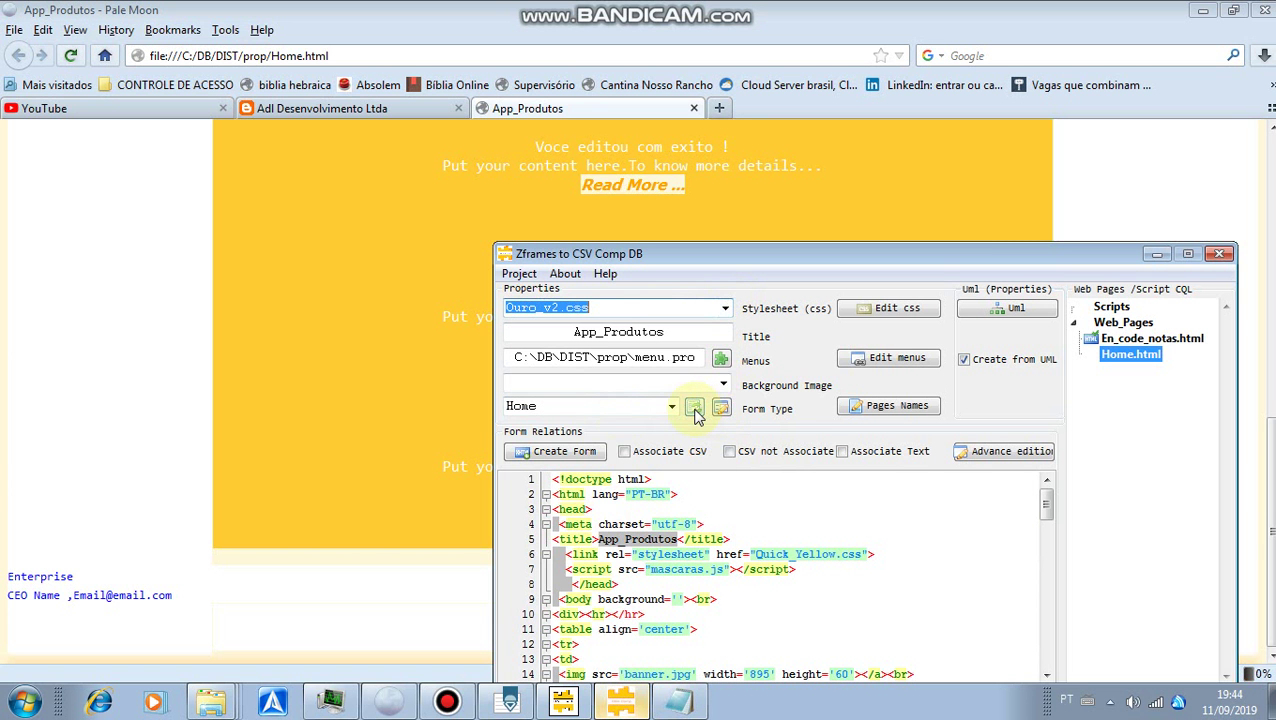
Step: Create the Home form again with produtos.csv from the htdocs folder as its CSV table
left_click(593, 452)
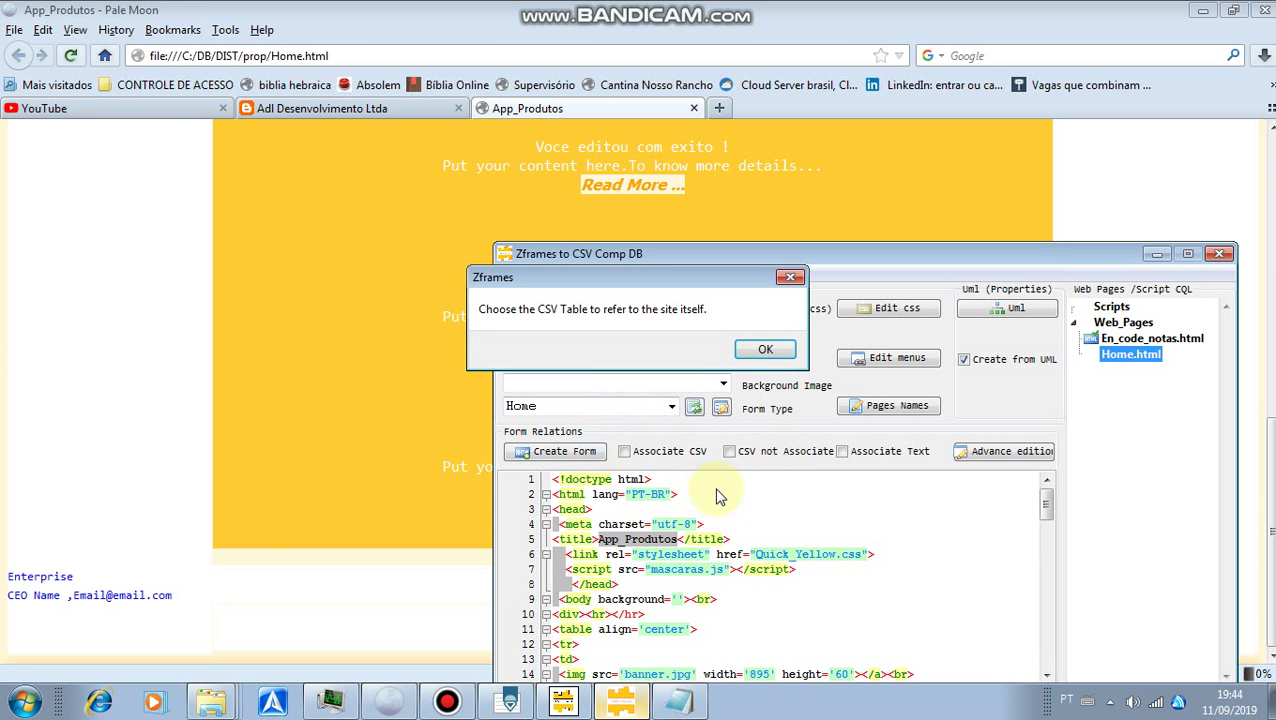
left_click(766, 349)
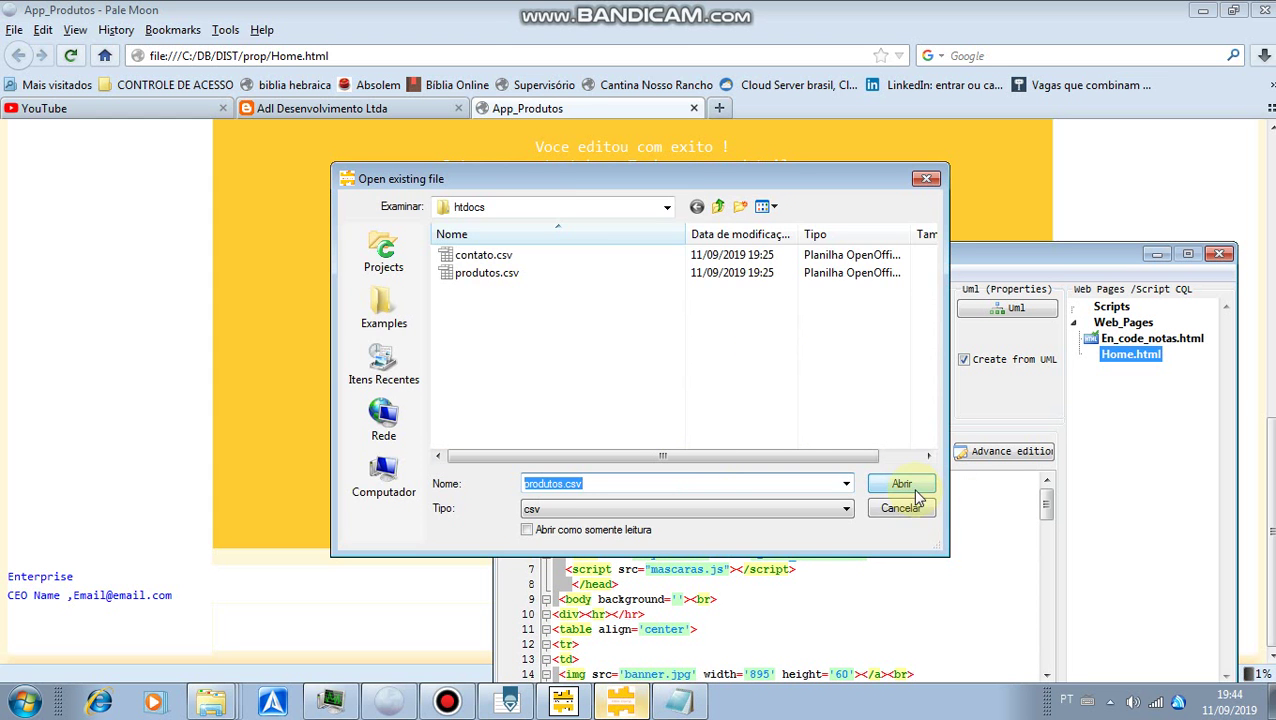
left_click(901, 484)
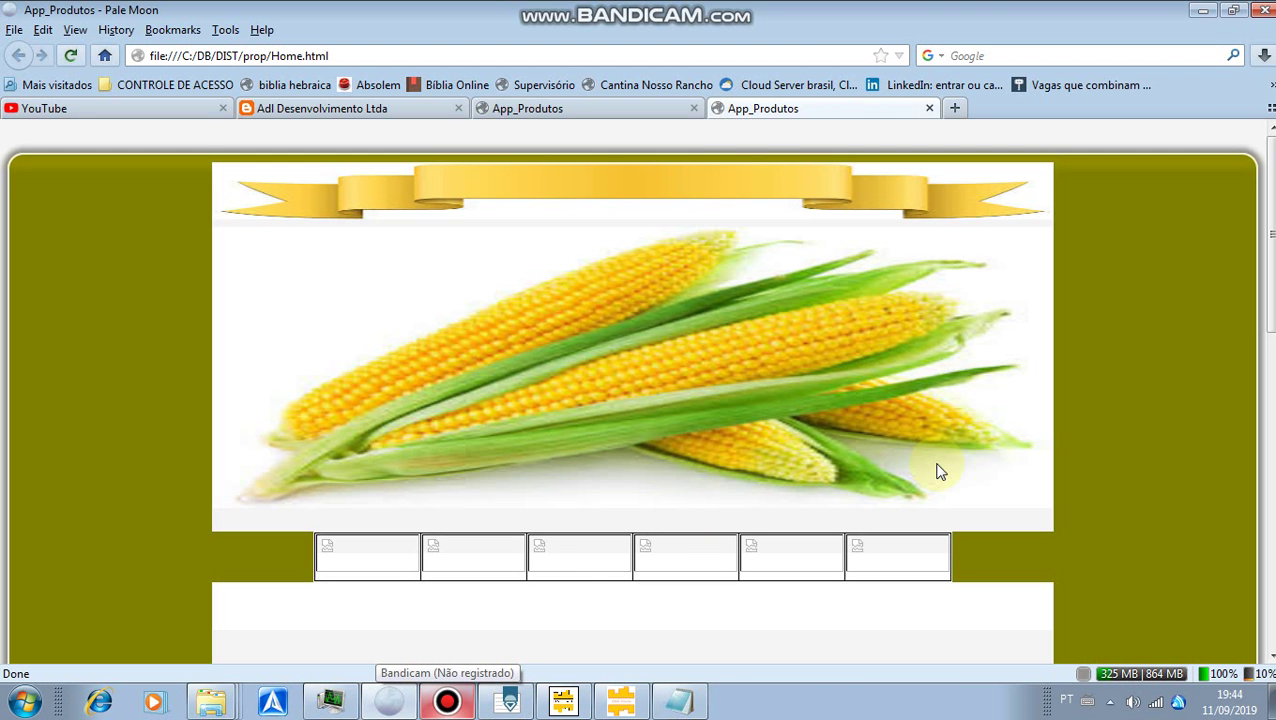
Step: Review the restyled Home page in the browser from the banner down to the footer
scroll(513, 621, "down", 5)
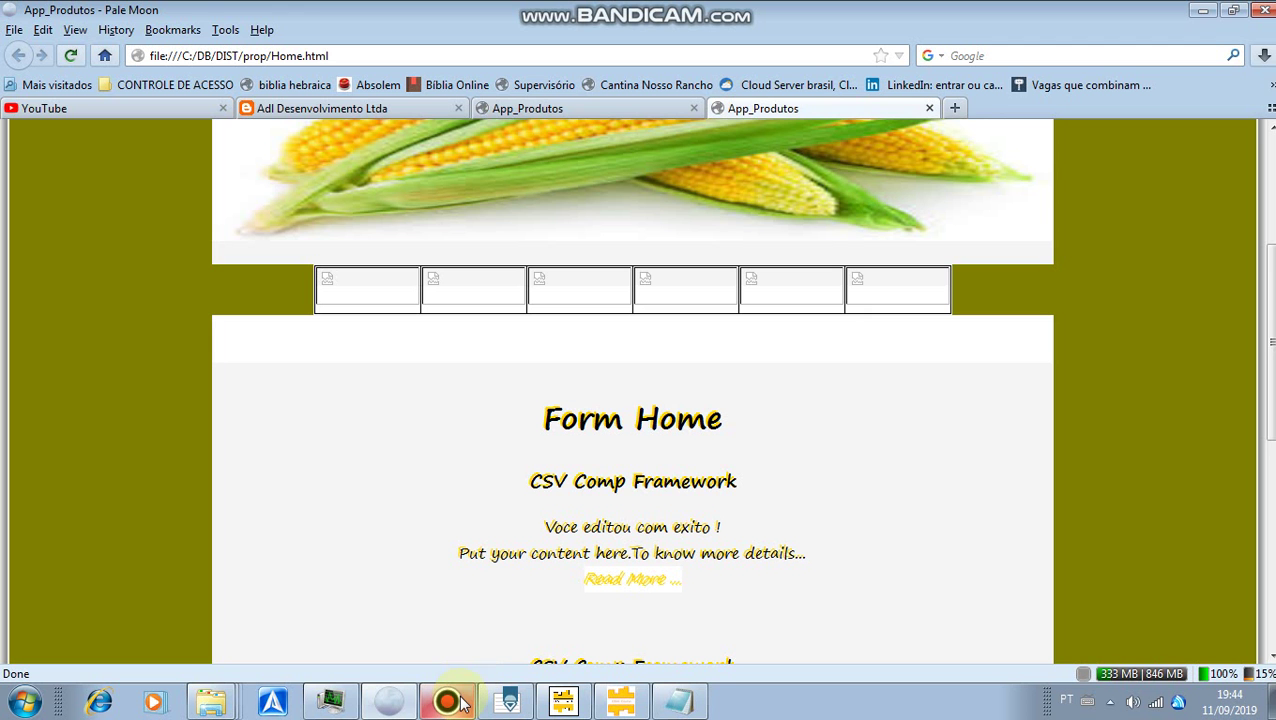
scroll(985, 493, "down", 10)
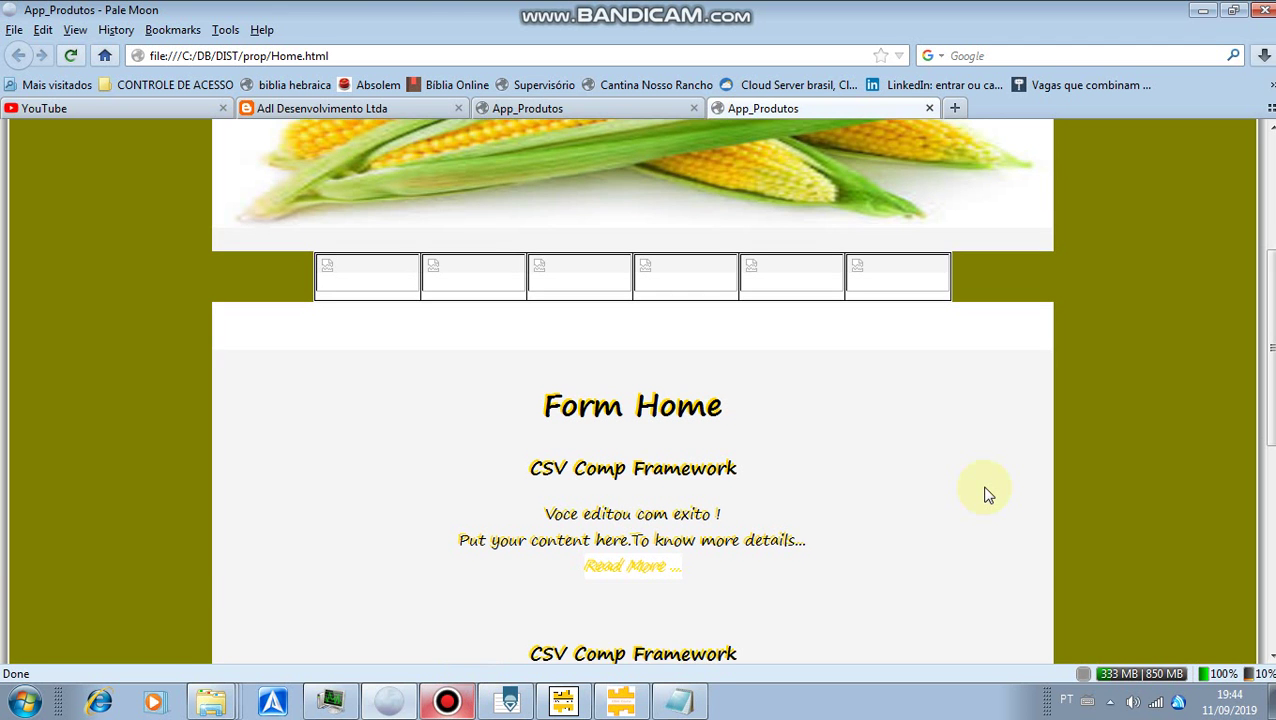
left_click(467, 706)
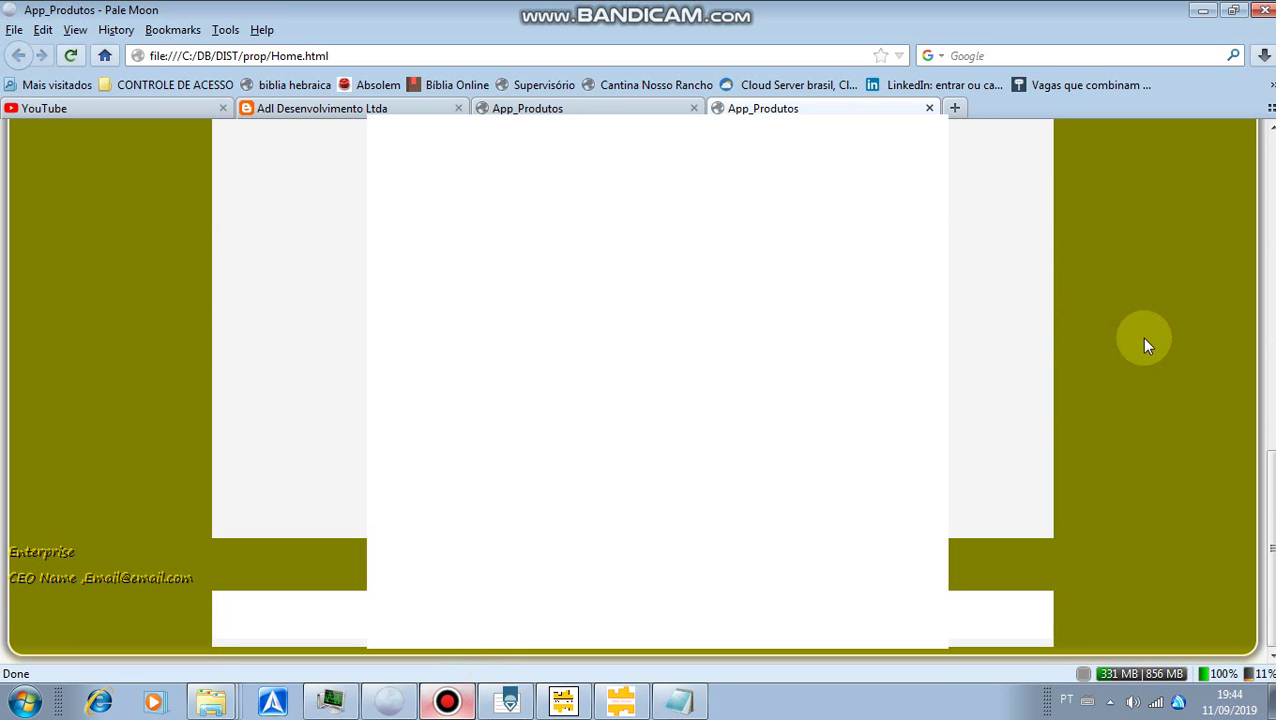
scroll(1145, 345, "up", 10)
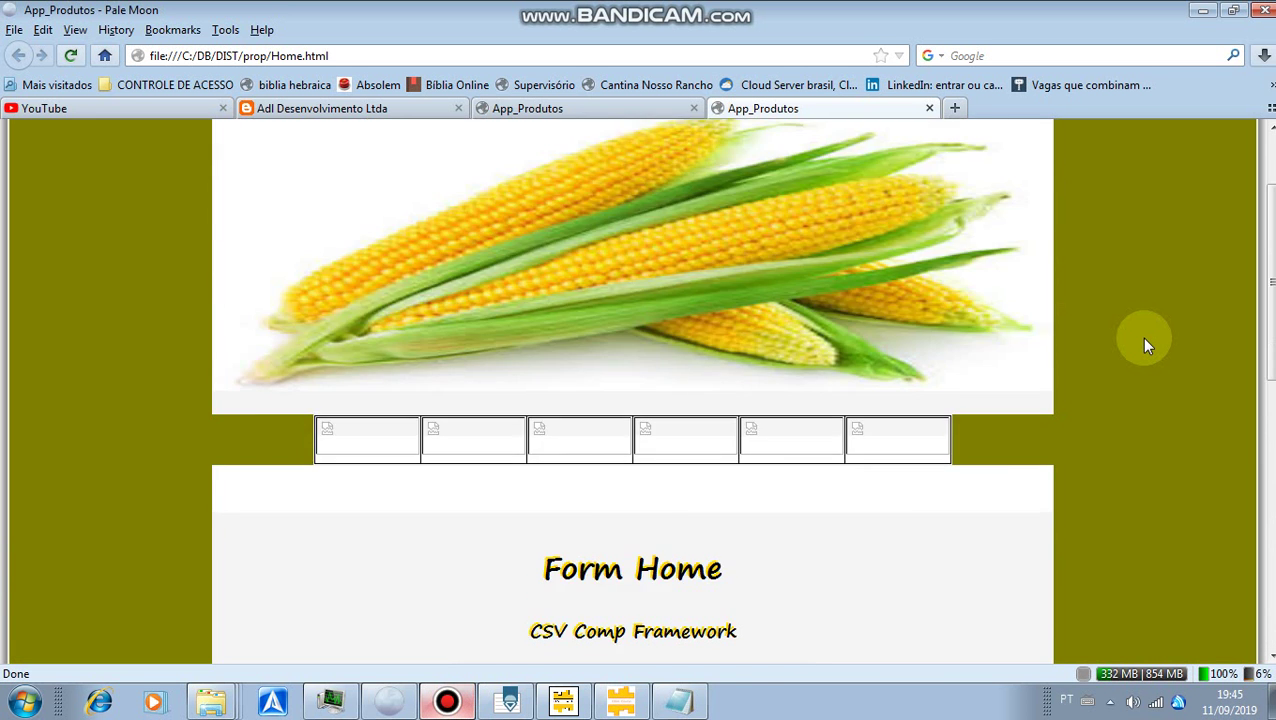